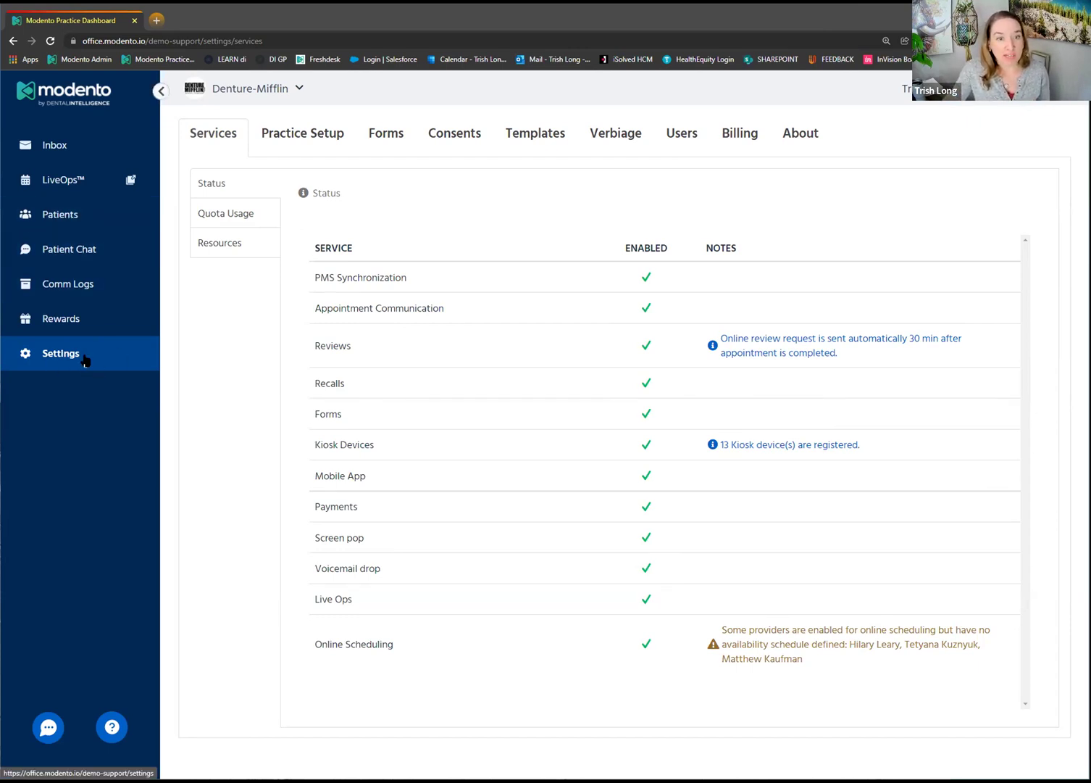
# Step: Open the patient forms settings and examine the form types with their rules for new and existing patients
pyautogui.click(292, 136)
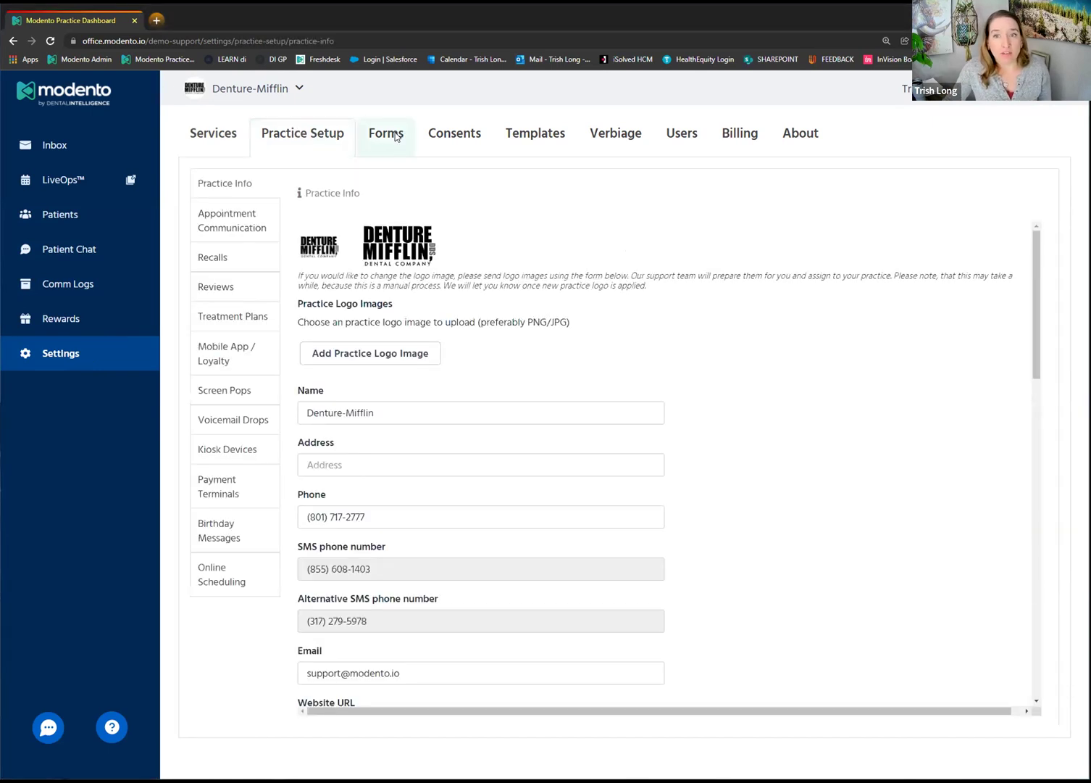
pyautogui.click(396, 137)
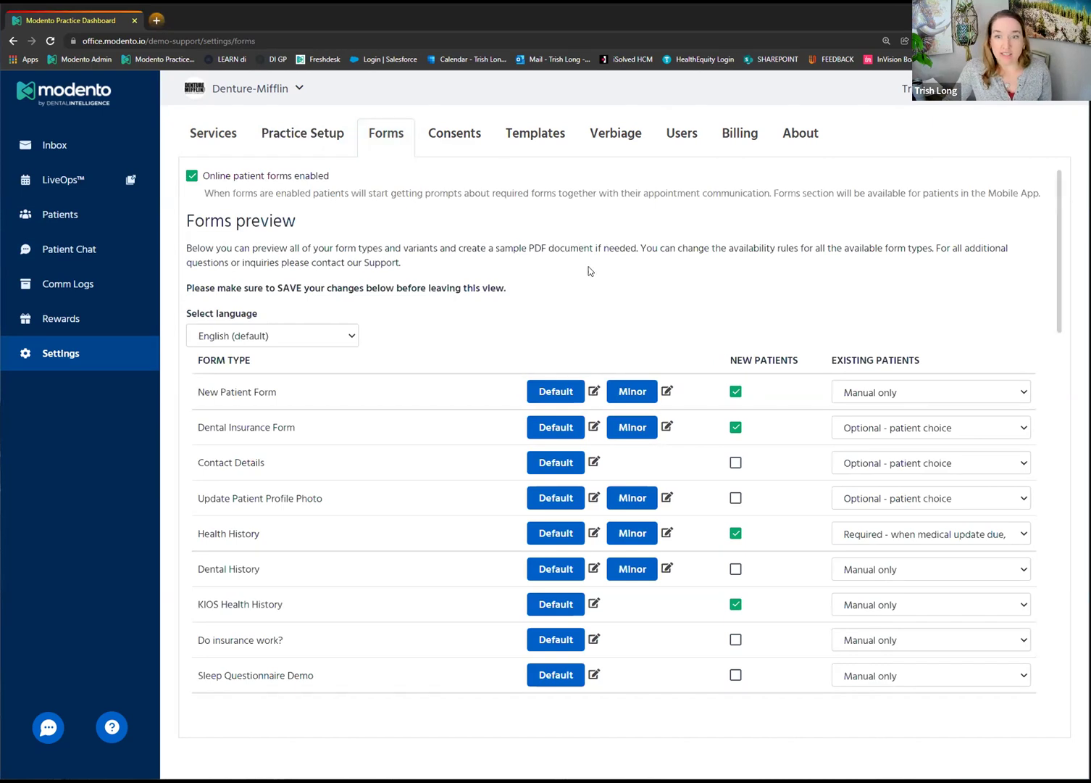
pyautogui.moveTo(729, 360); pyautogui.dragTo(808, 365)
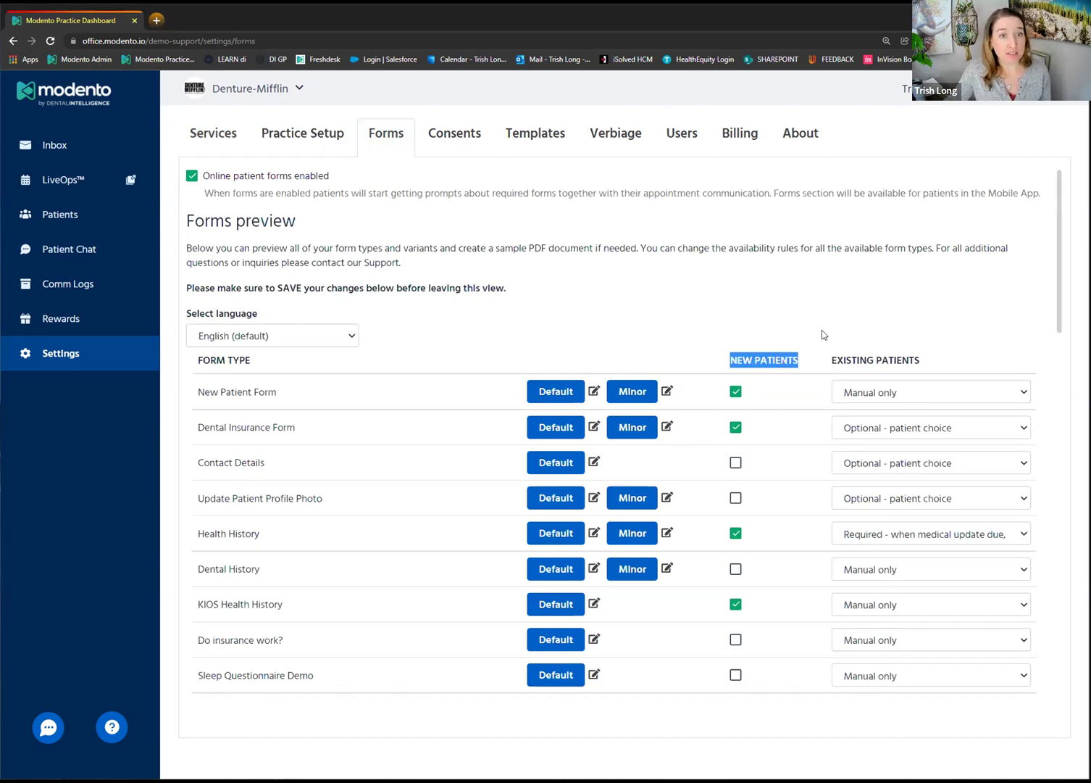
pyautogui.click(833, 342)
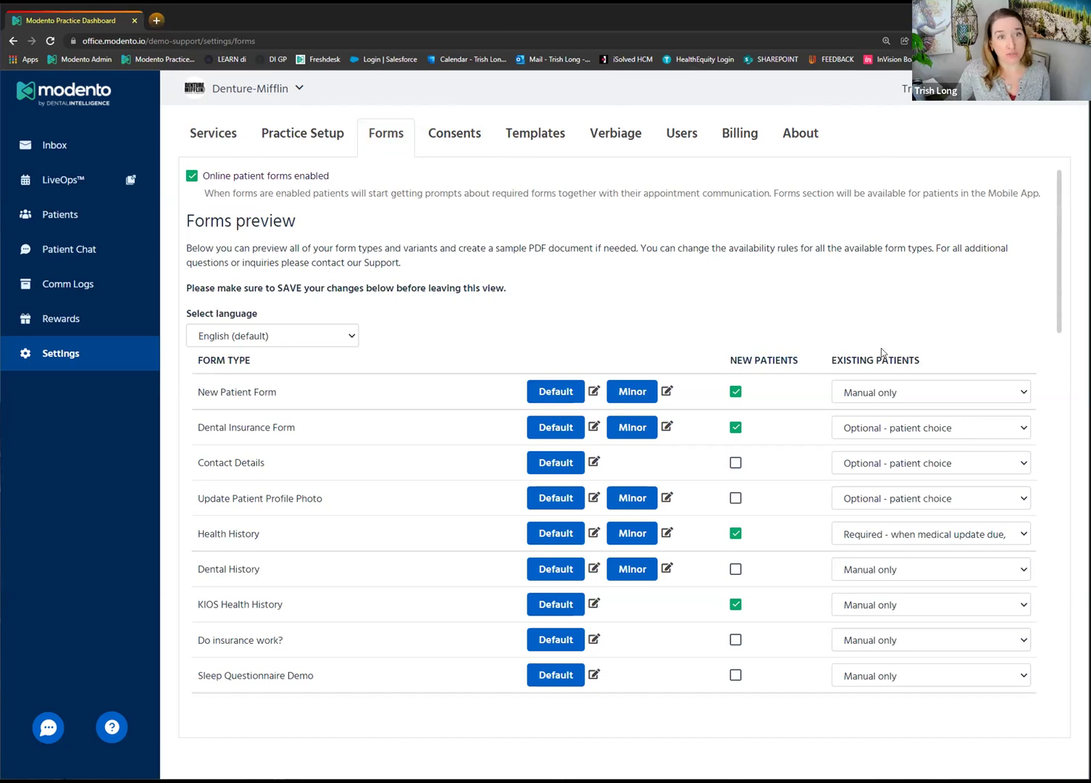
pyautogui.scroll(-1, 757, 383)
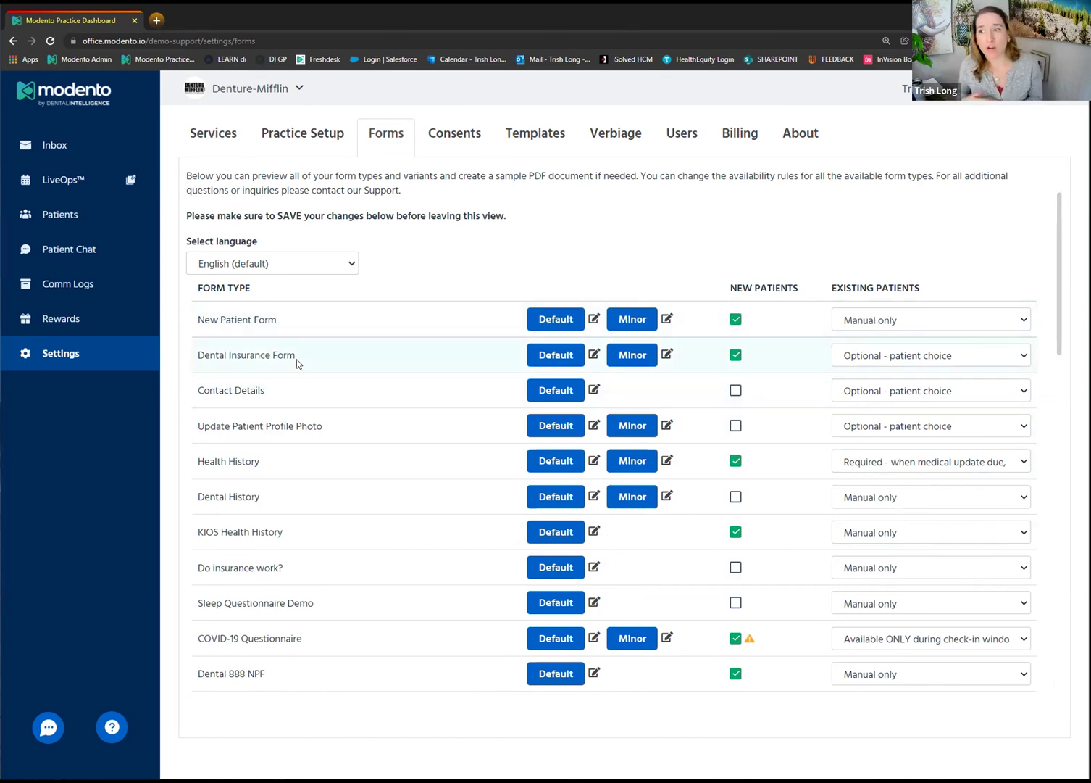
# Step: View the existing-patient availability options for the Dental Insurance Form and the Health History form without changing them
pyautogui.click(900, 357)
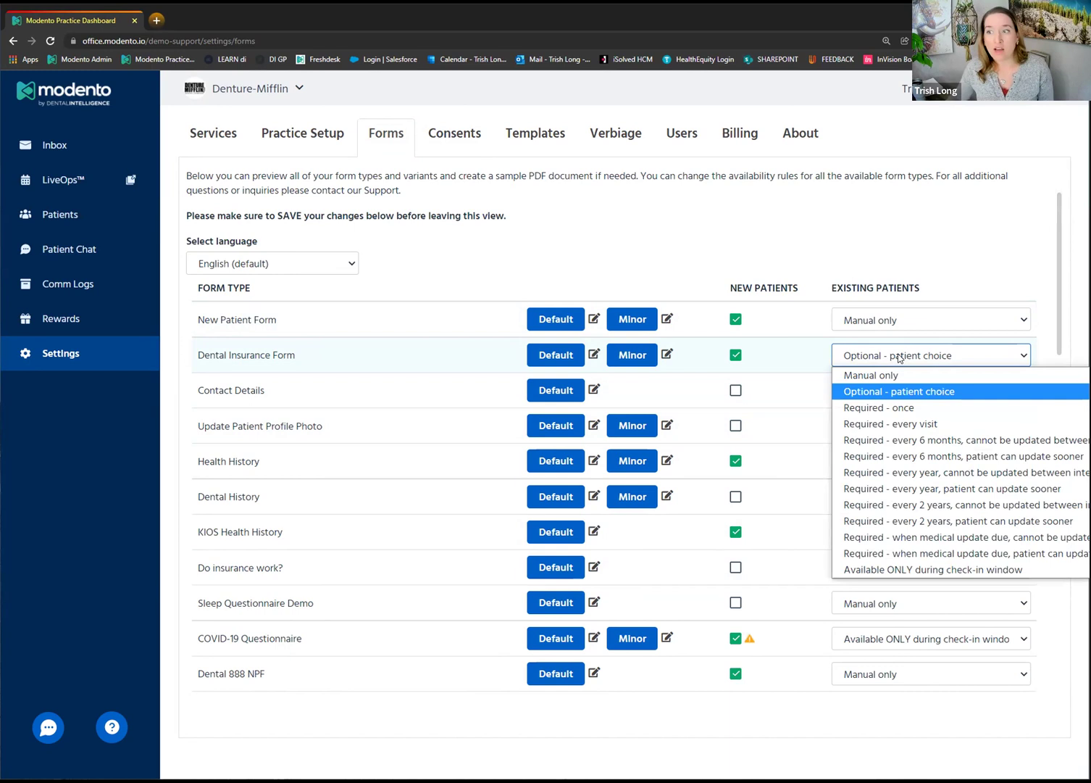
pyautogui.click(896, 285)
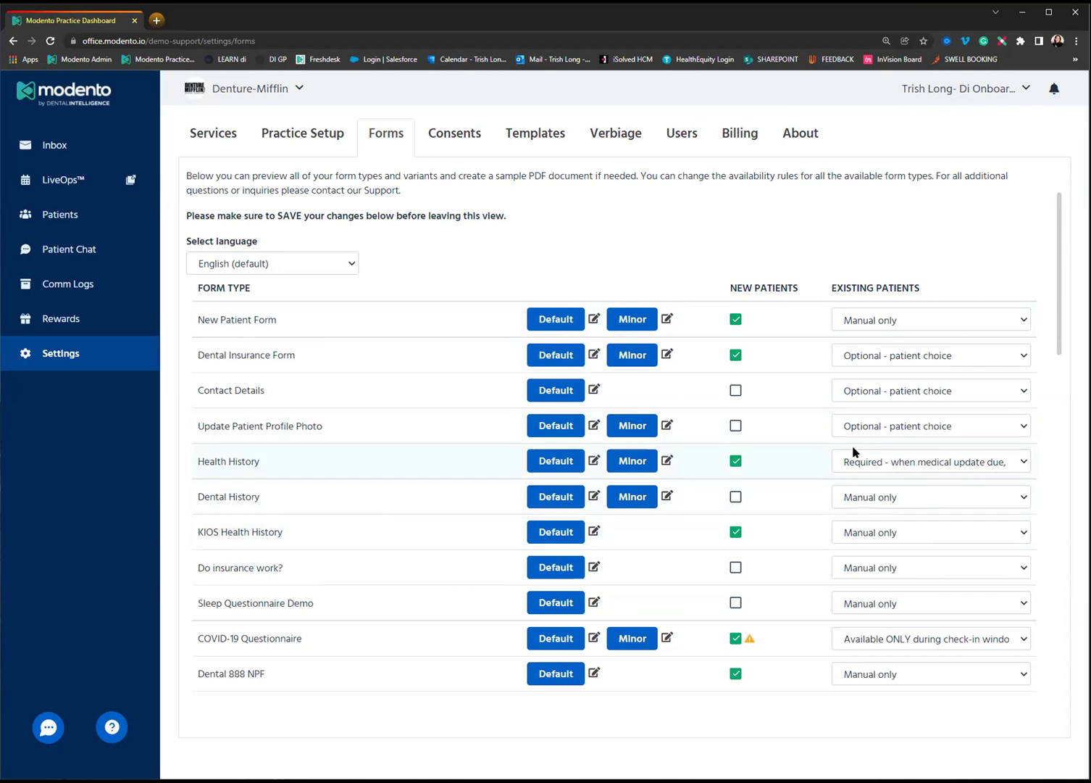
pyautogui.click(874, 460)
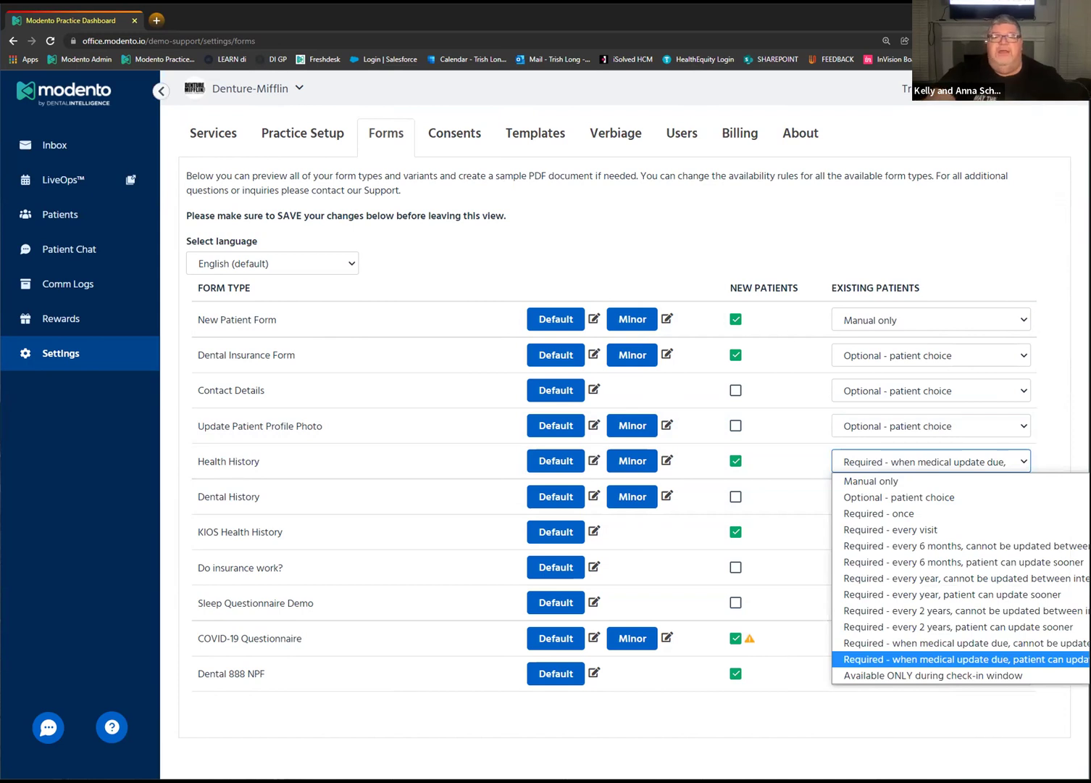
pyautogui.click(982, 252)
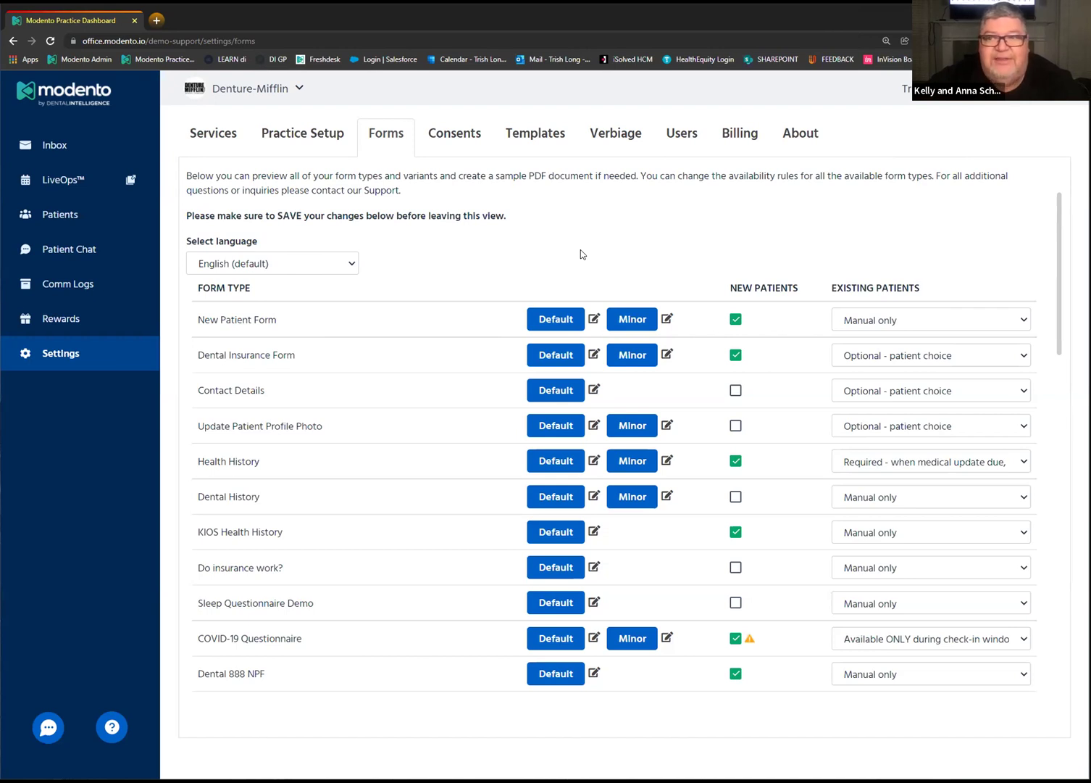
# Step: Open the practice's appointment communication settings and review the confirmation requests, check-in requests and appointment reminders
pyautogui.click(312, 146)
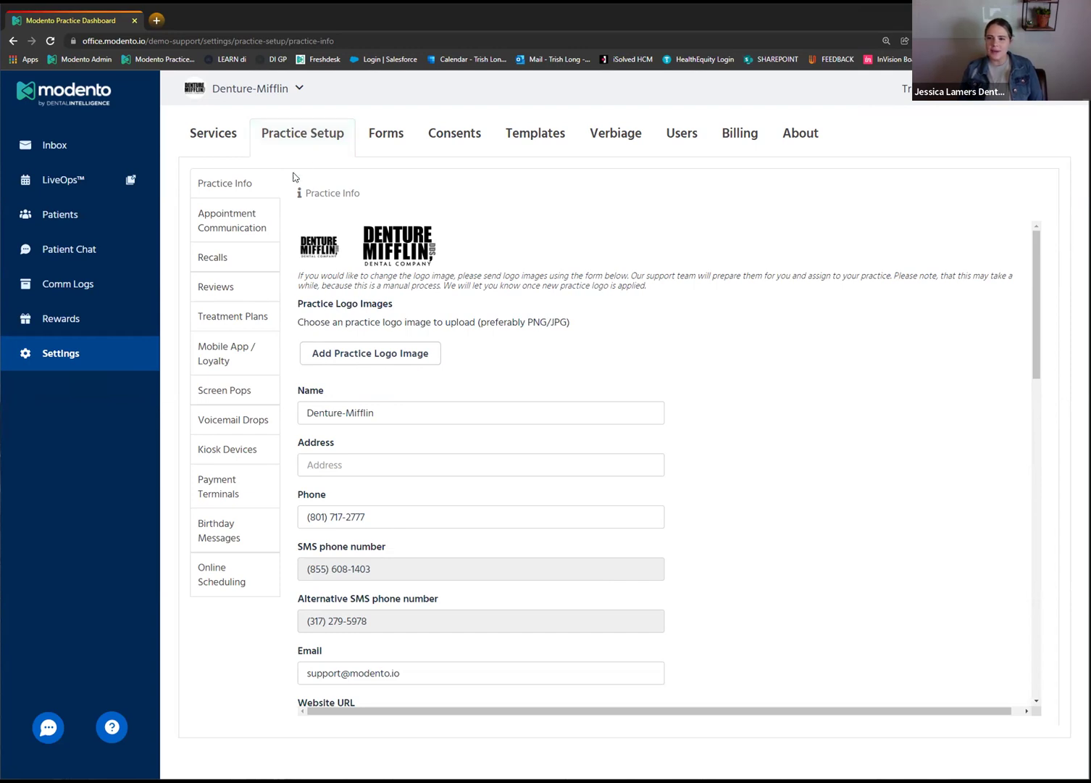
pyautogui.click(246, 224)
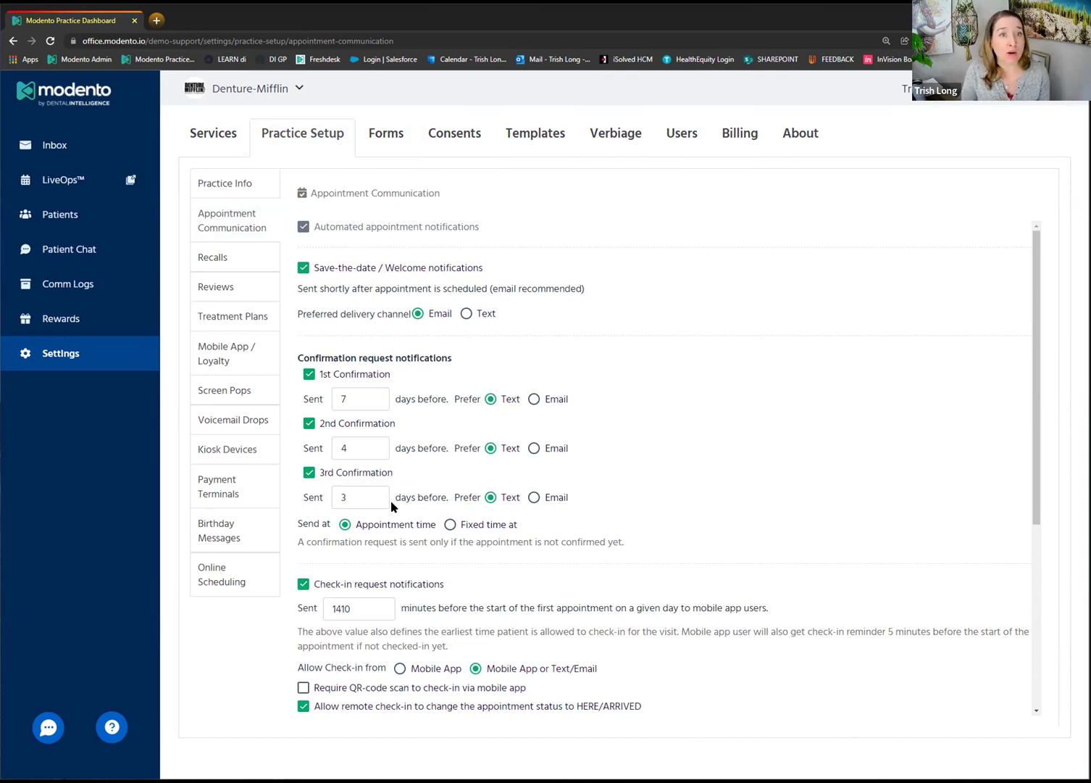
pyautogui.scroll(-2, 576, 463)
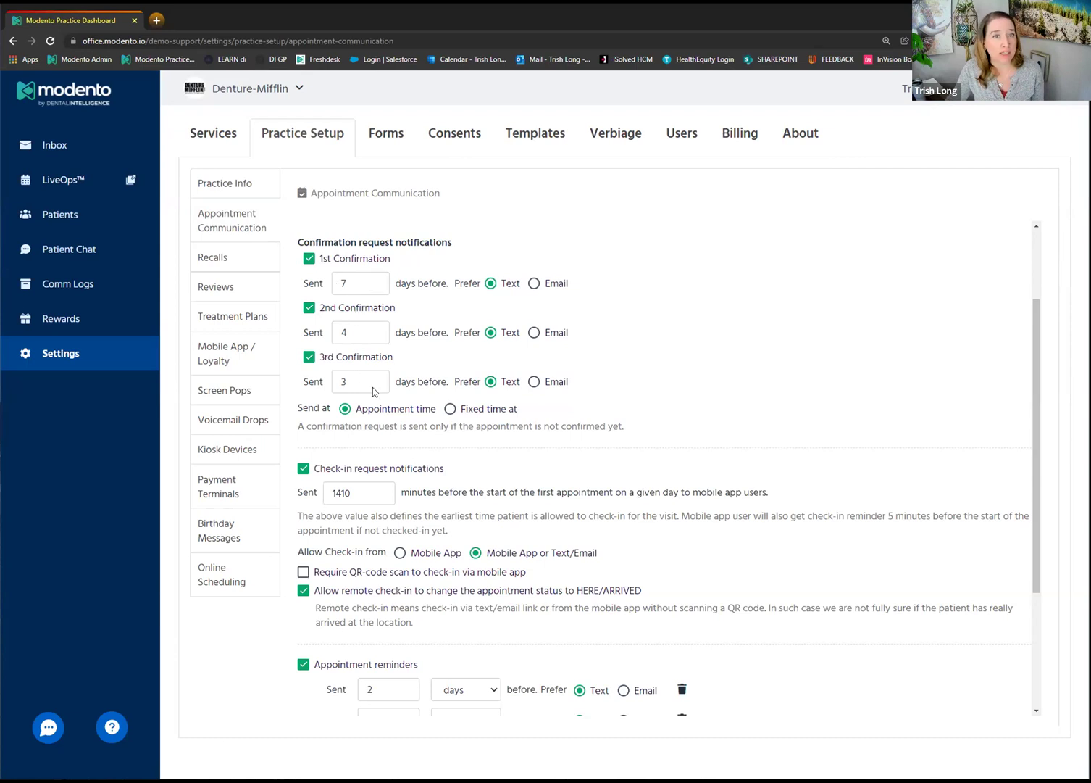
pyautogui.scroll(-3, 406, 550)
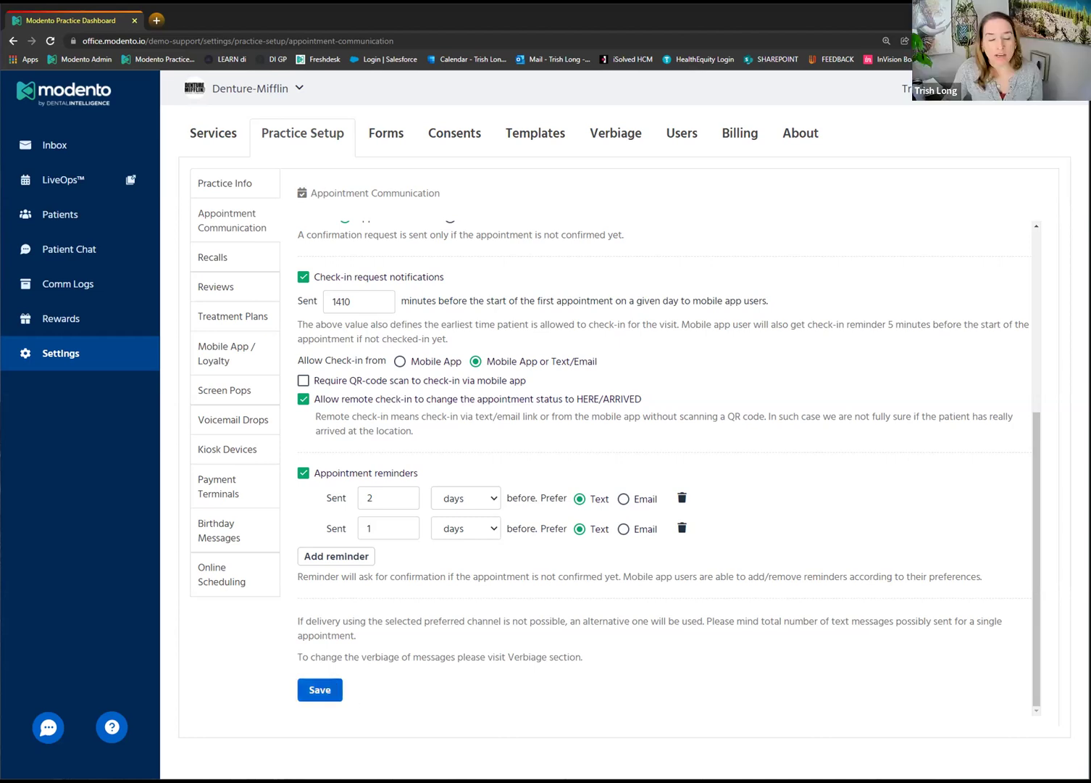
pyautogui.scroll(3, 420, 616)
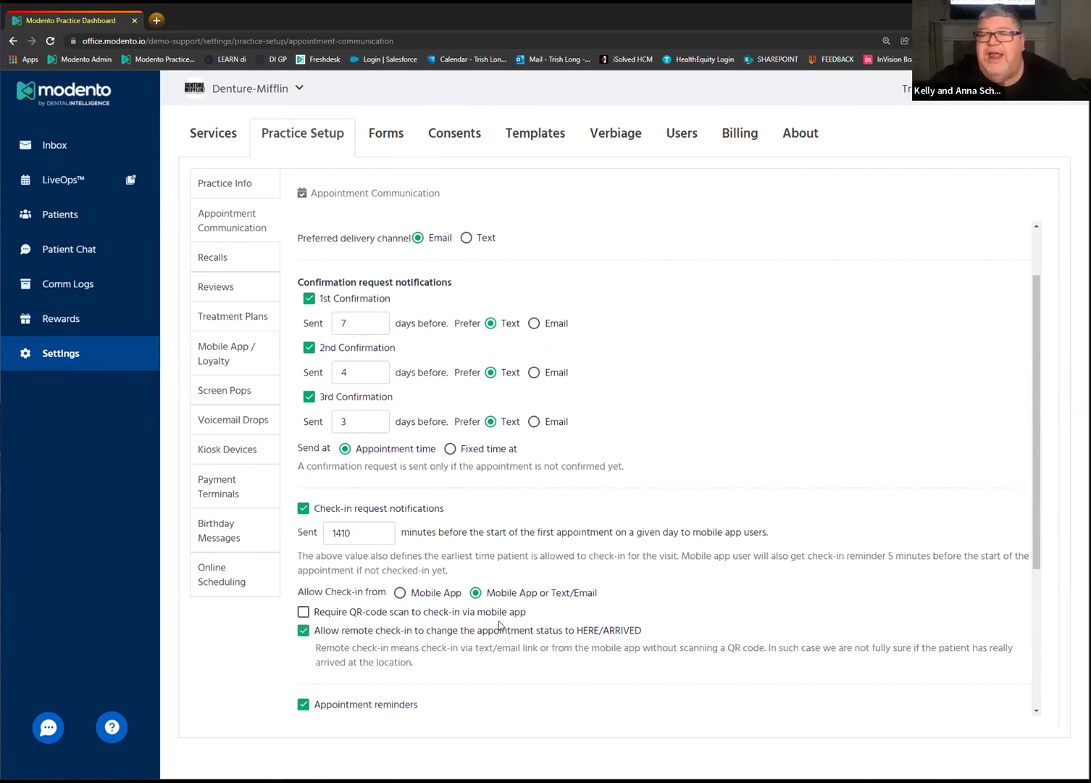
pyautogui.scroll(-2, 517, 658)
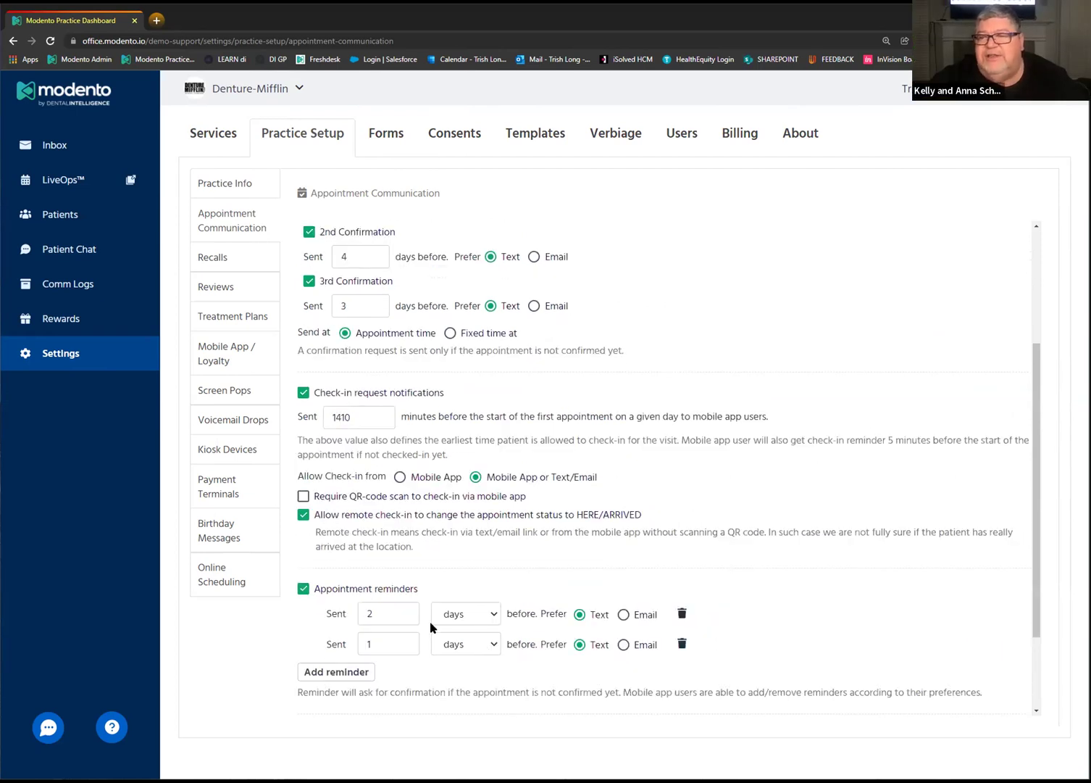
# Step: Set the first appointment reminder to be sent 30 days before the appointment
pyautogui.click(380, 614)
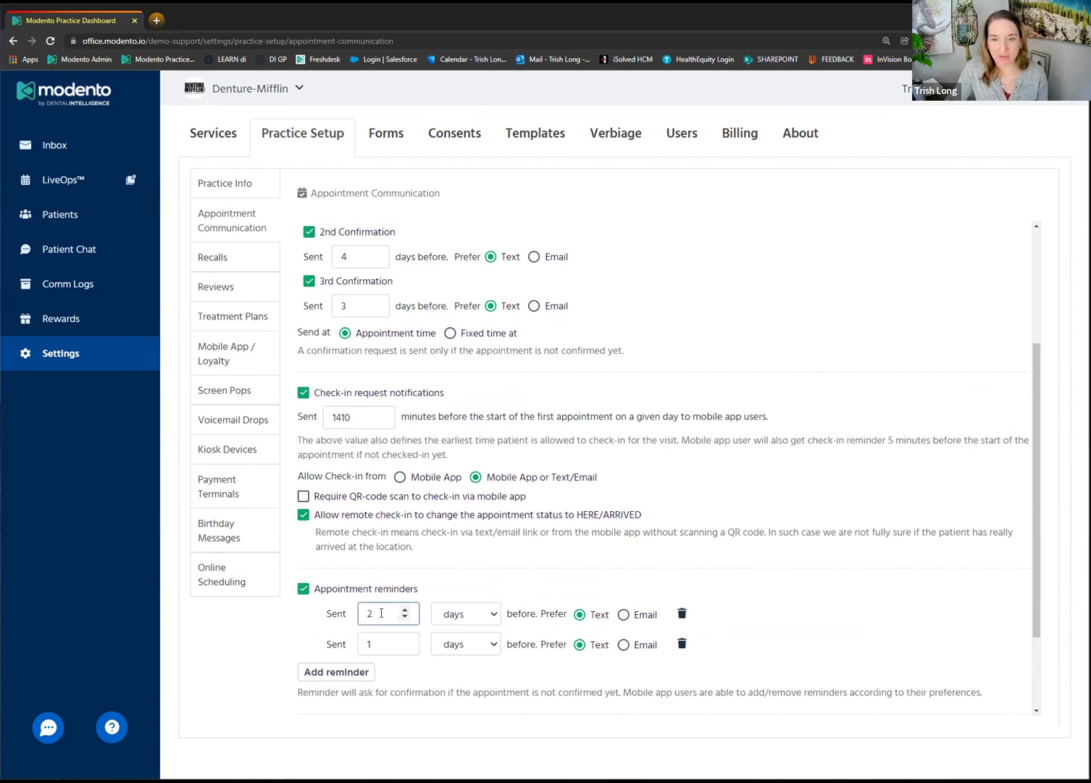
pyautogui.click(405, 612)
pyautogui.scroll(1, 406, 616)
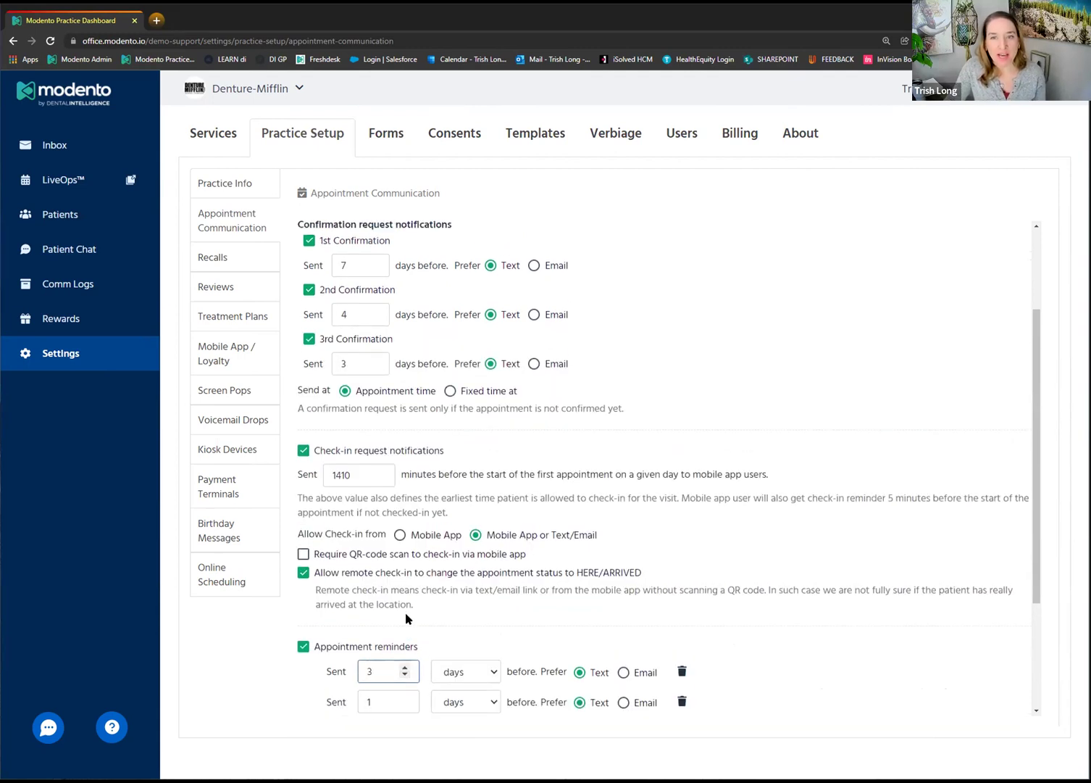
pyautogui.scroll(-2, 383, 623)
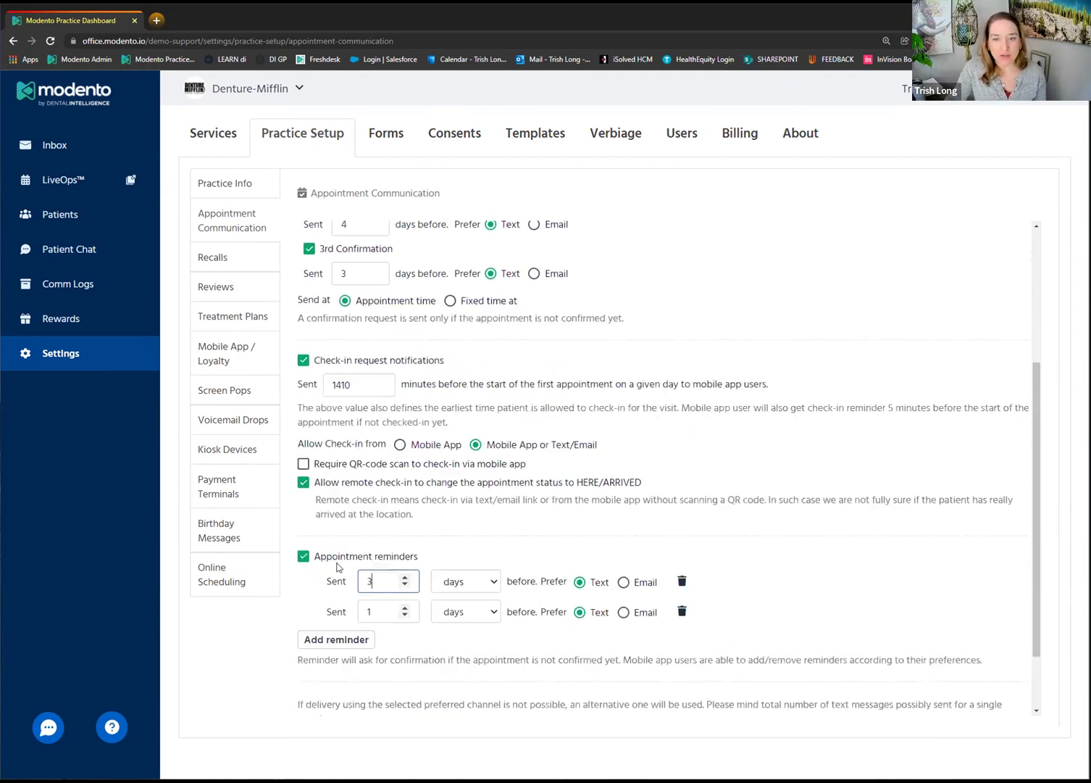
pyautogui.write('0')
pyautogui.scroll(4, 357, 445)
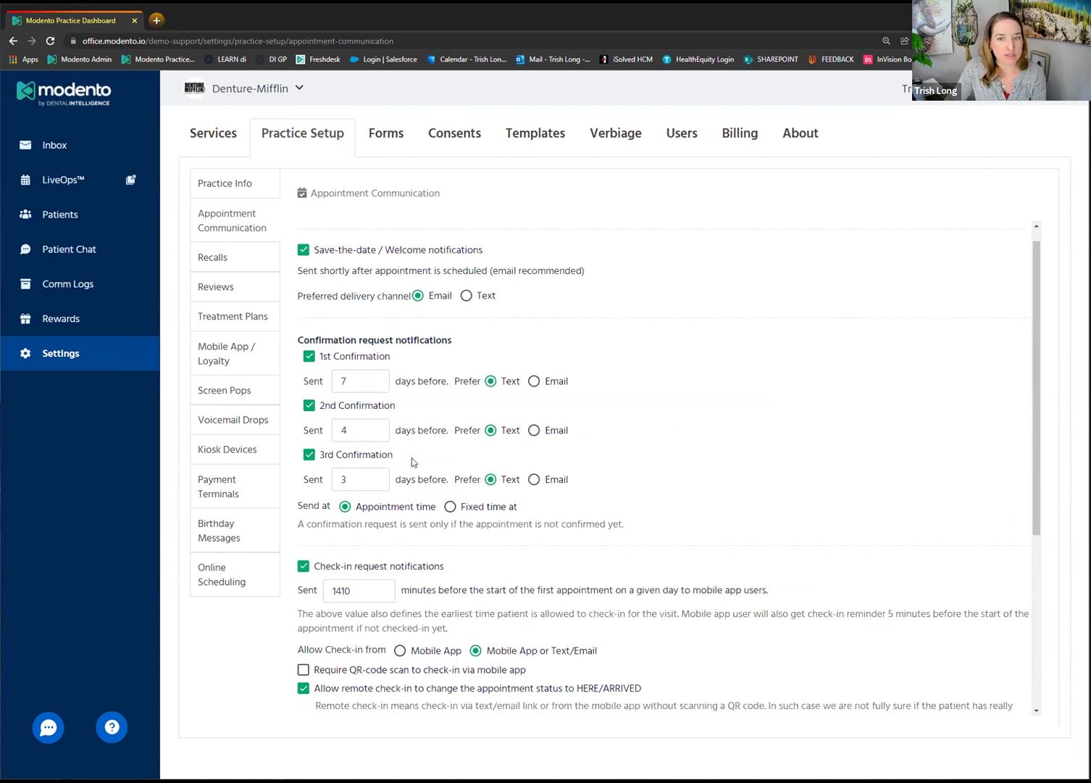
pyautogui.scroll(-2, 382, 623)
pyautogui.click(405, 675)
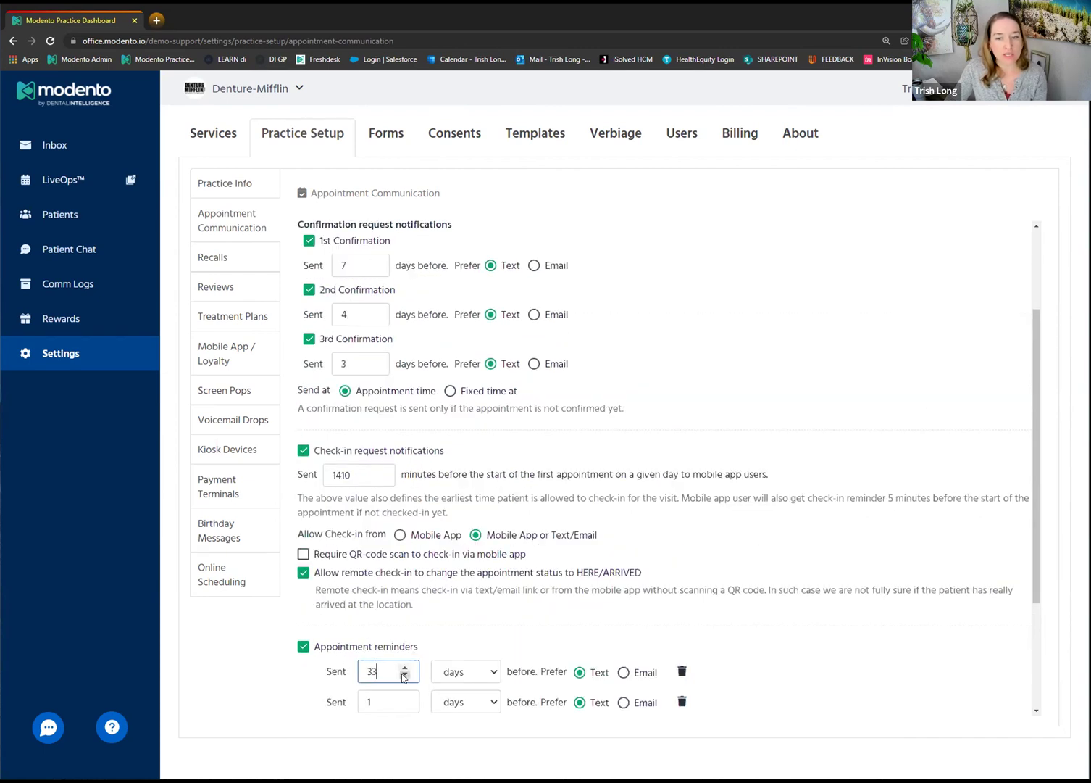
pyautogui.click(406, 676)
pyautogui.scroll(-1, 390, 573)
pyautogui.scroll(-1, 389, 573)
pyautogui.click(405, 559)
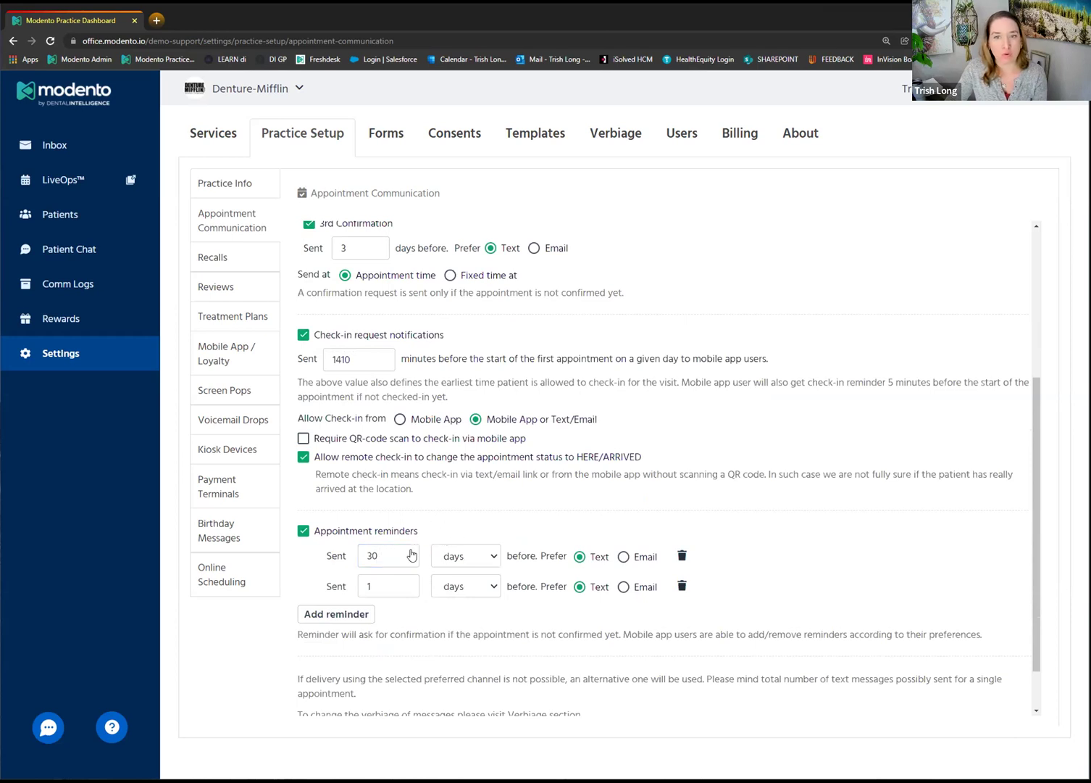
# Step: Set the 1st Confirmation request to 14 days before, and show the time unit choices for the second appointment reminder
pyautogui.scroll(3, 412, 555)
pyautogui.doubleClick(332, 323)
pyautogui.write('14')
pyautogui.click(624, 354)
pyautogui.scroll(-3, 383, 561)
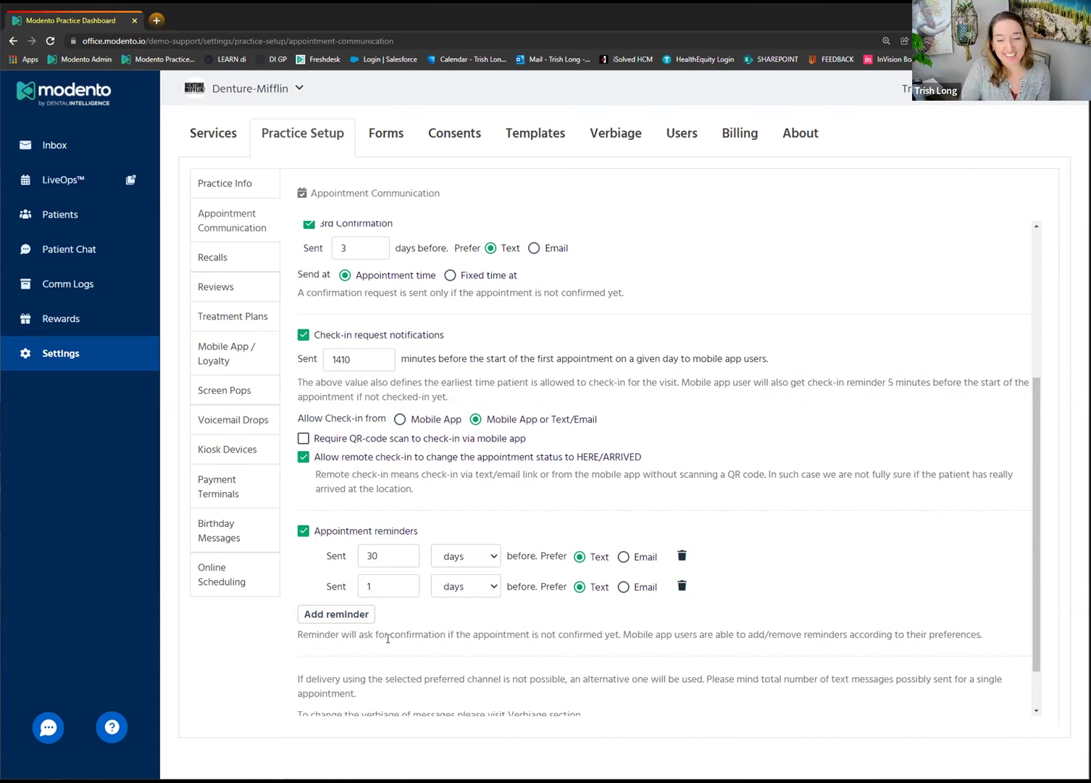
pyautogui.click(477, 594)
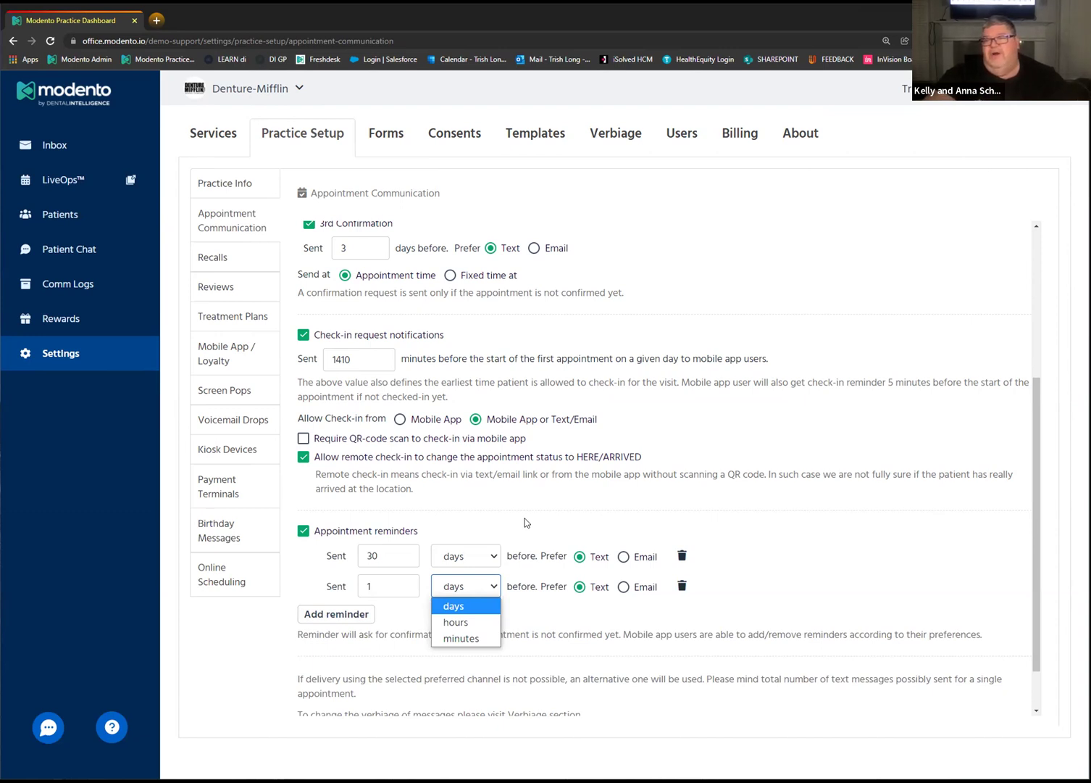
# Step: Open the practice-wide communication logs at the automated communication search
pyautogui.click(94, 294)
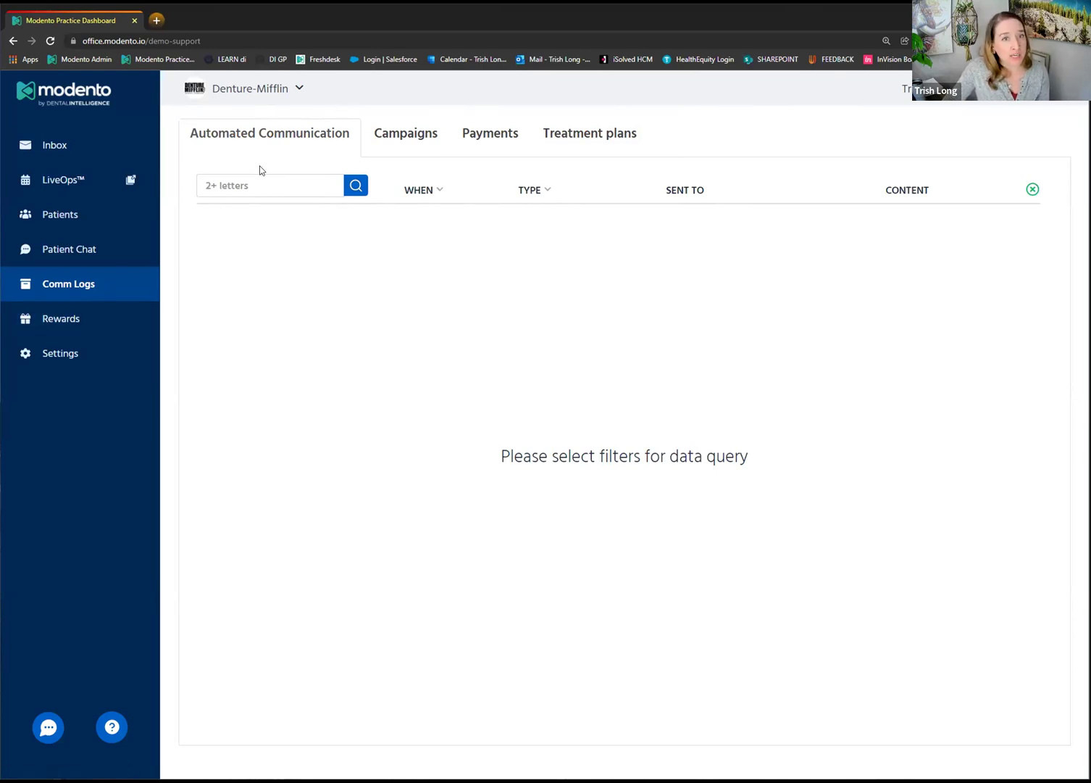
pyautogui.click(222, 185)
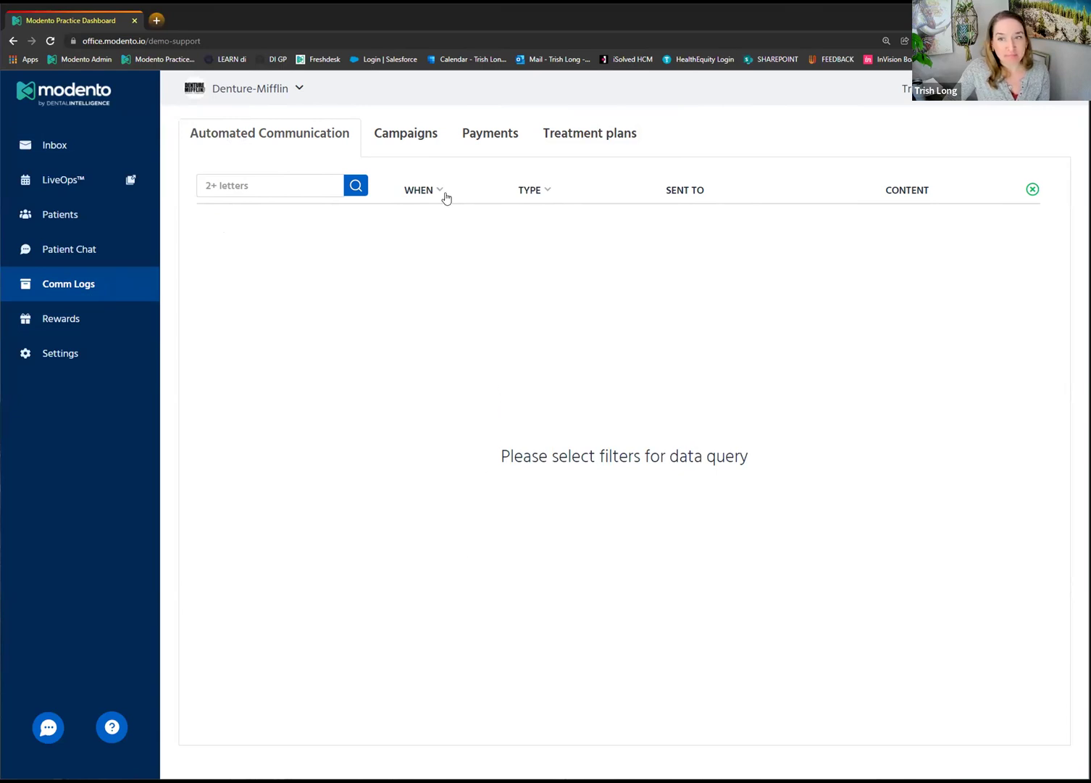
# Step: In the patient list, view the communication settings of the 7-year-old patient and close them without changes
pyautogui.click(85, 223)
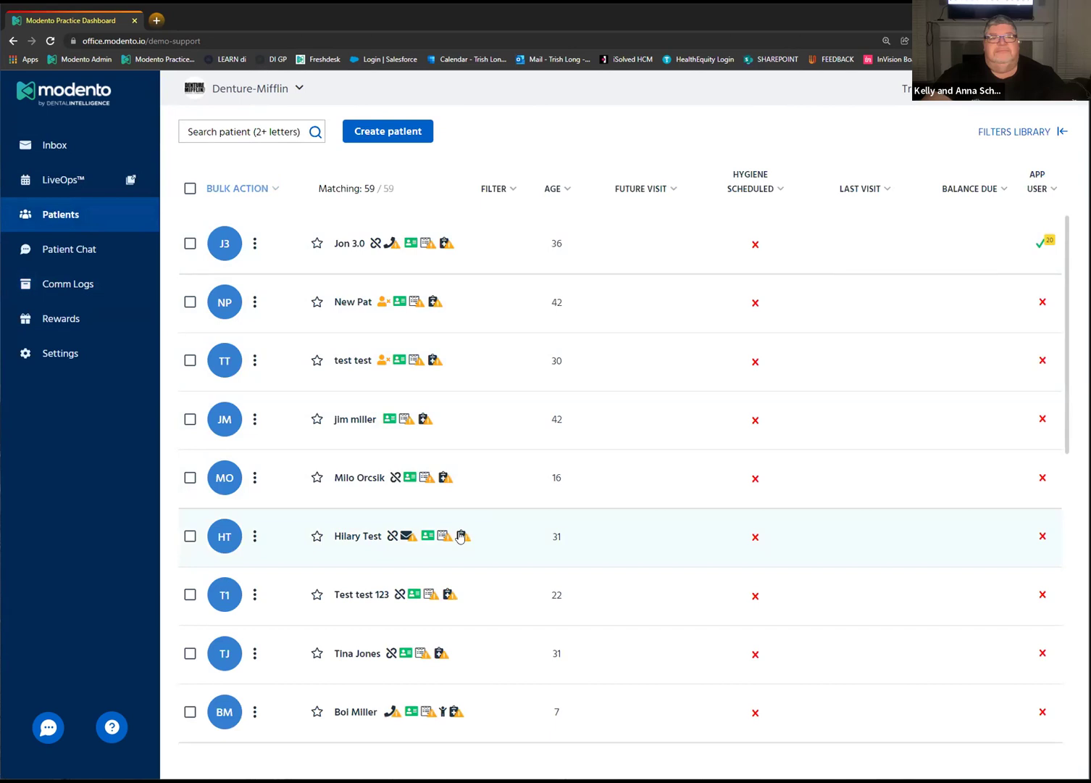
pyautogui.scroll(-4, 467, 527)
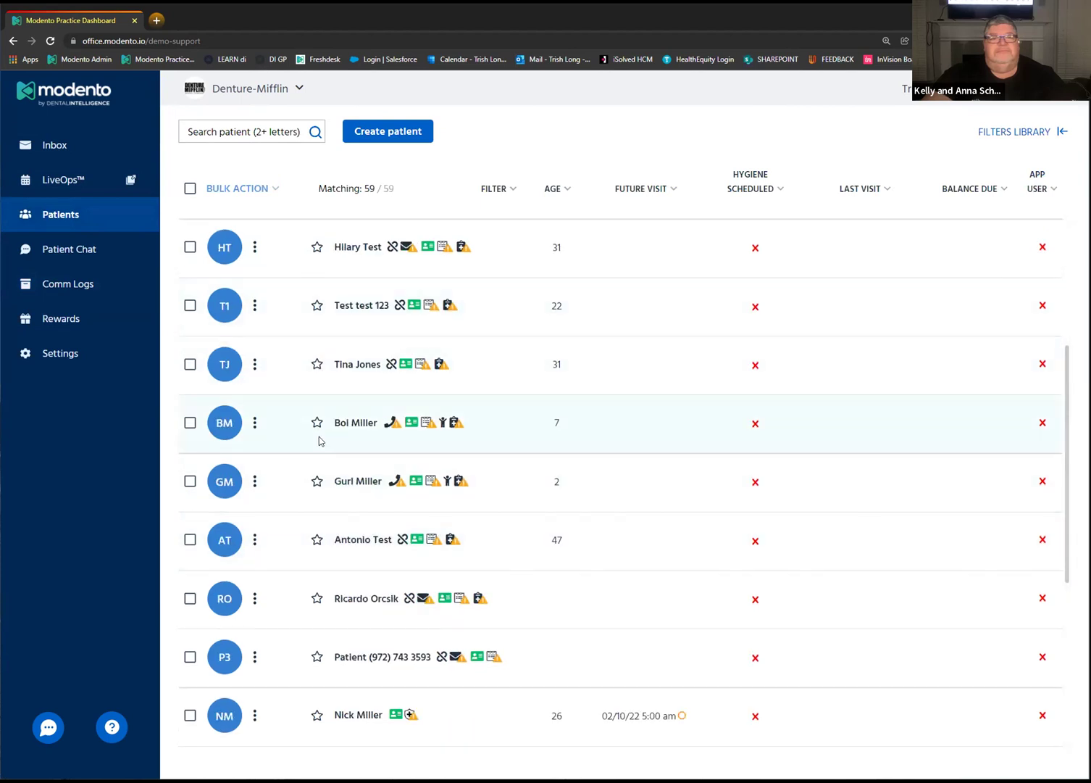
pyautogui.click(254, 422)
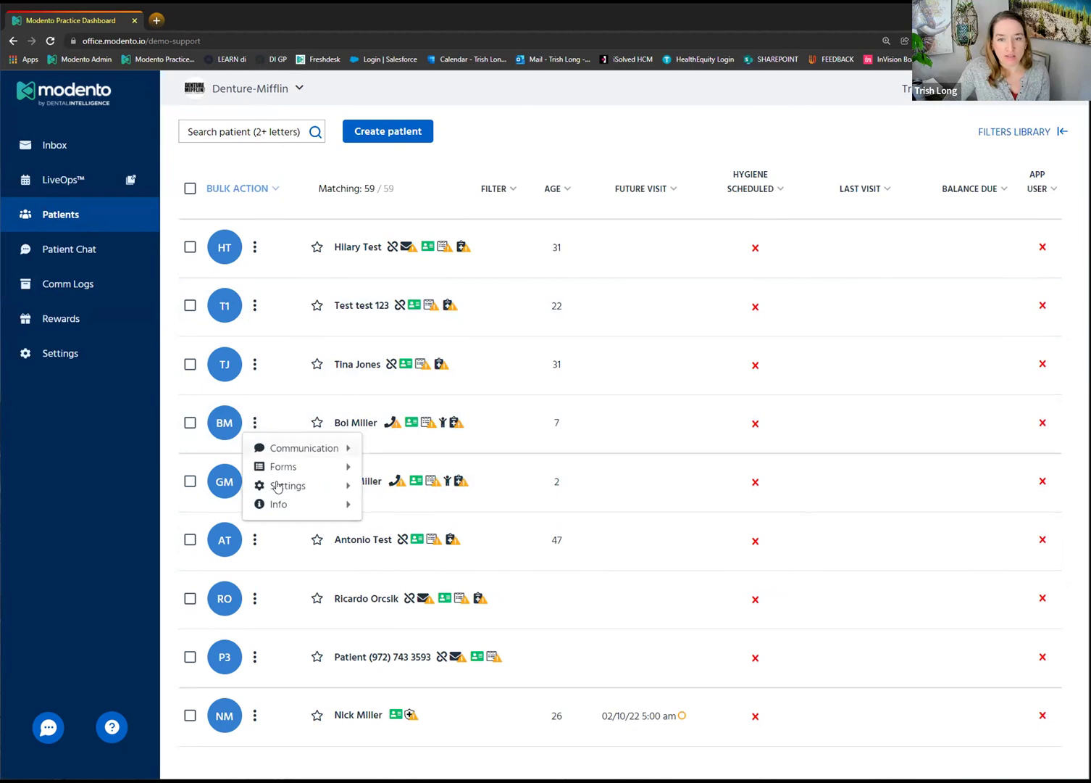
pyautogui.moveTo(278, 489)
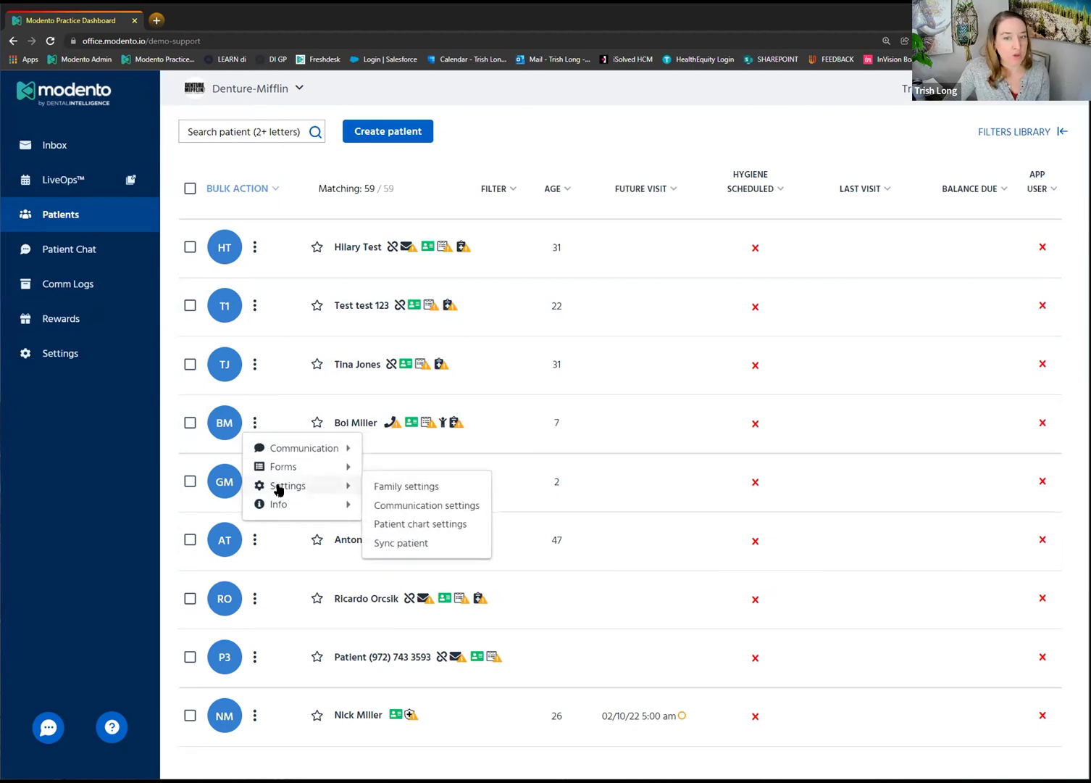
pyautogui.click(418, 511)
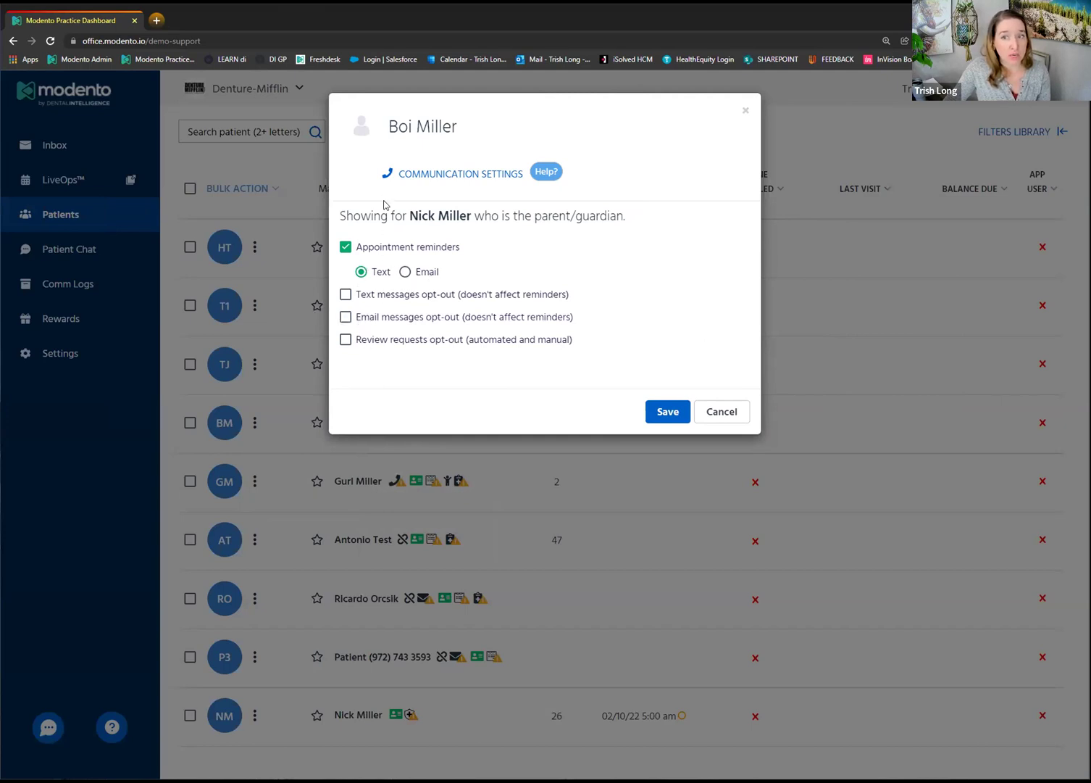
pyautogui.click(698, 410)
# Step: Check the 7-year-old patient's communication log for the delivery status of the check-in request, and close the log
pyautogui.click(255, 422)
pyautogui.moveTo(291, 509)
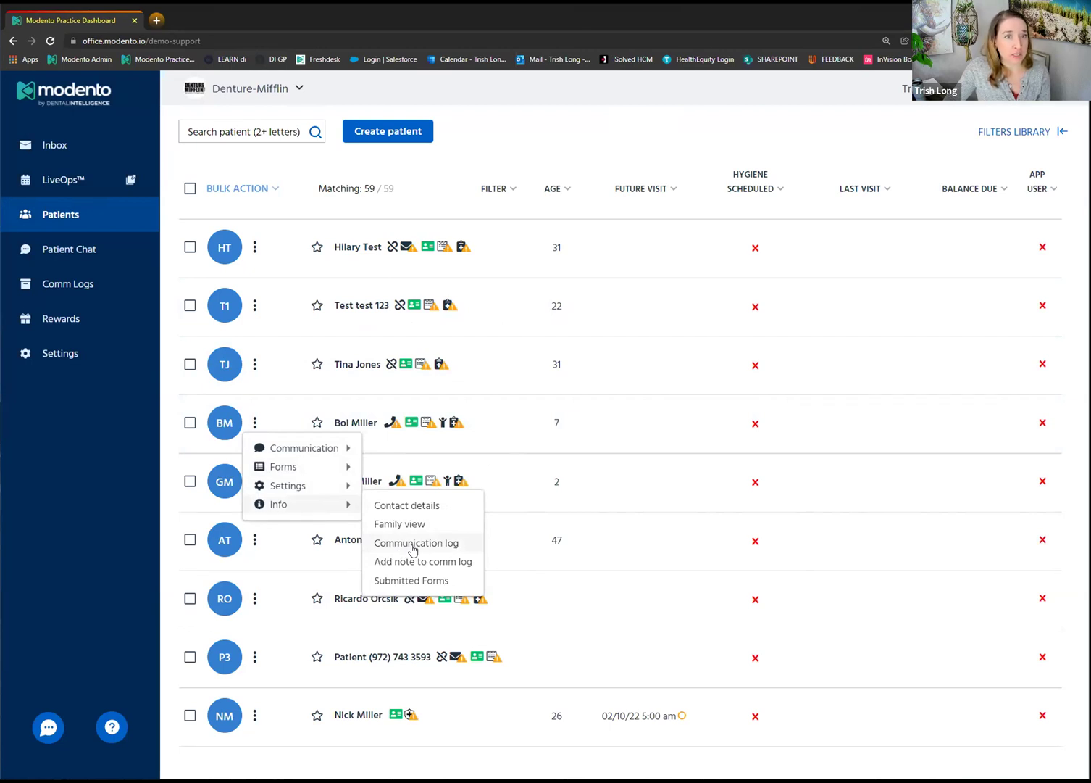
pyautogui.click(412, 543)
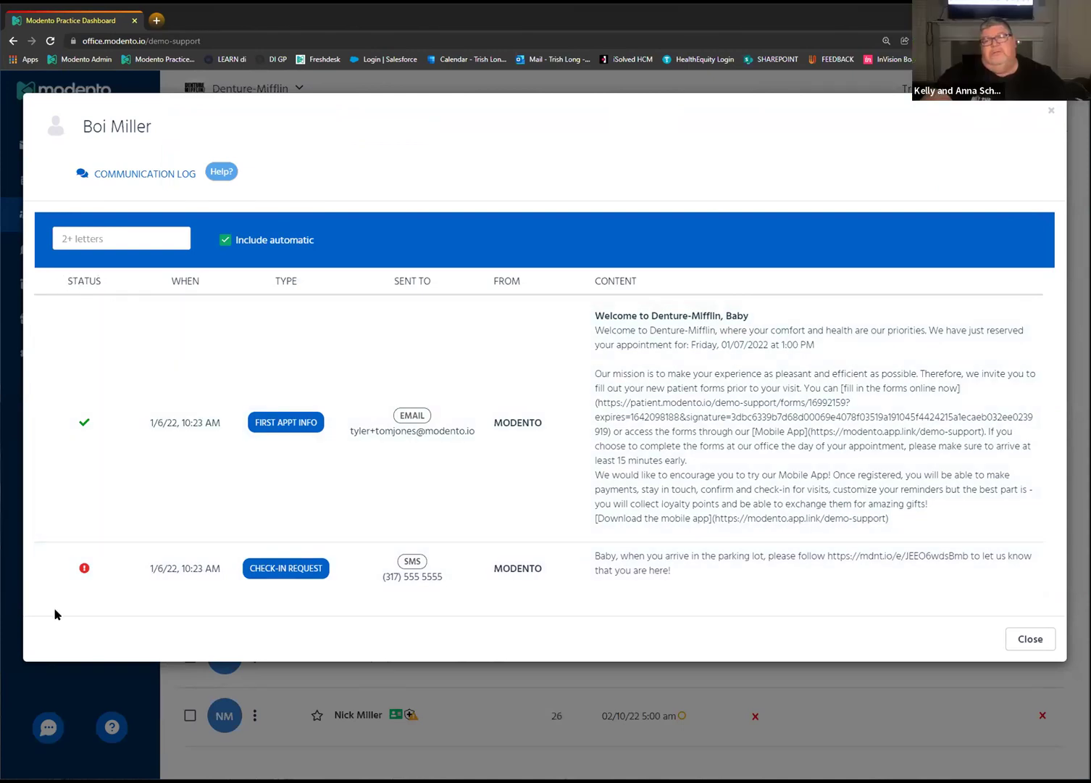
pyautogui.moveTo(85, 570)
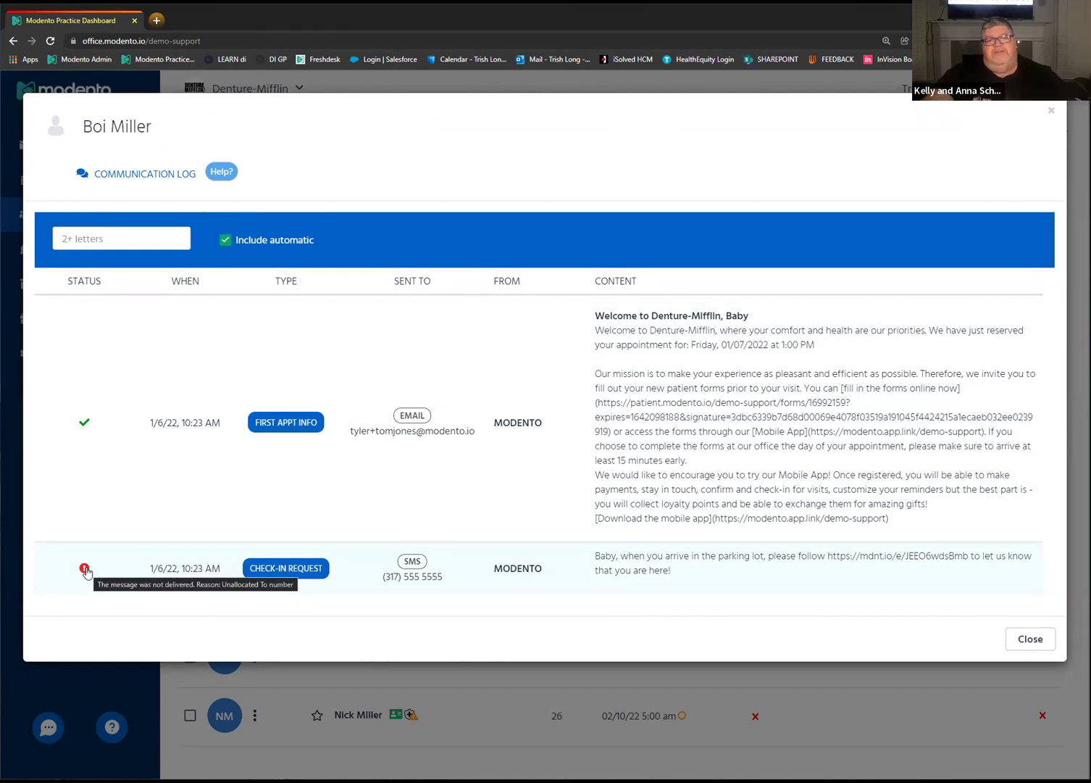
pyautogui.click(1053, 113)
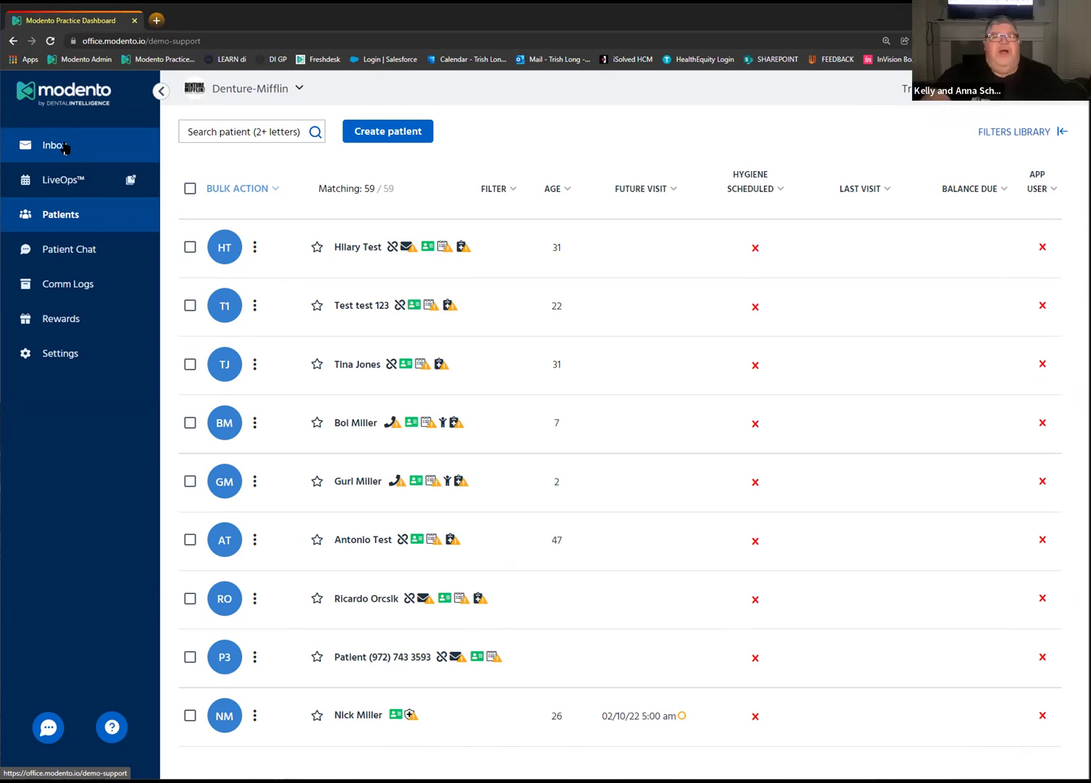
# Step: Open the practice inbox showing all notifications
pyautogui.click(65, 148)
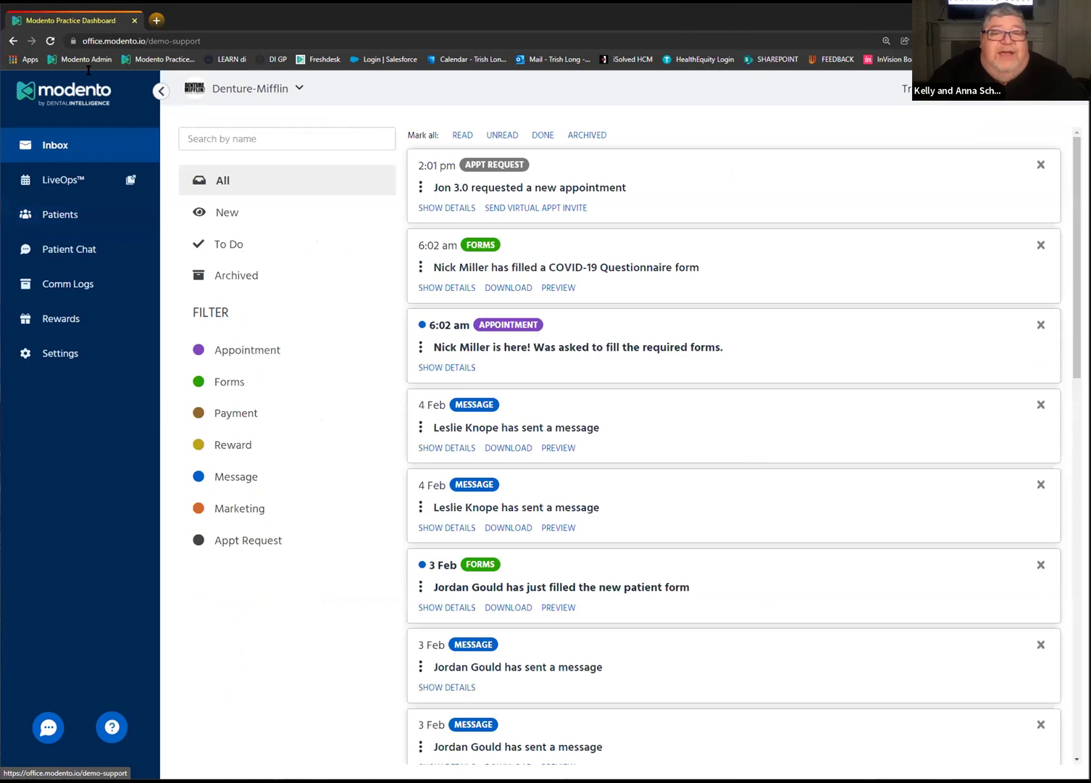
# Step: Filter the patient list to scheduled future visits dated tomorrow, and select all matching patients
pyautogui.click(128, 231)
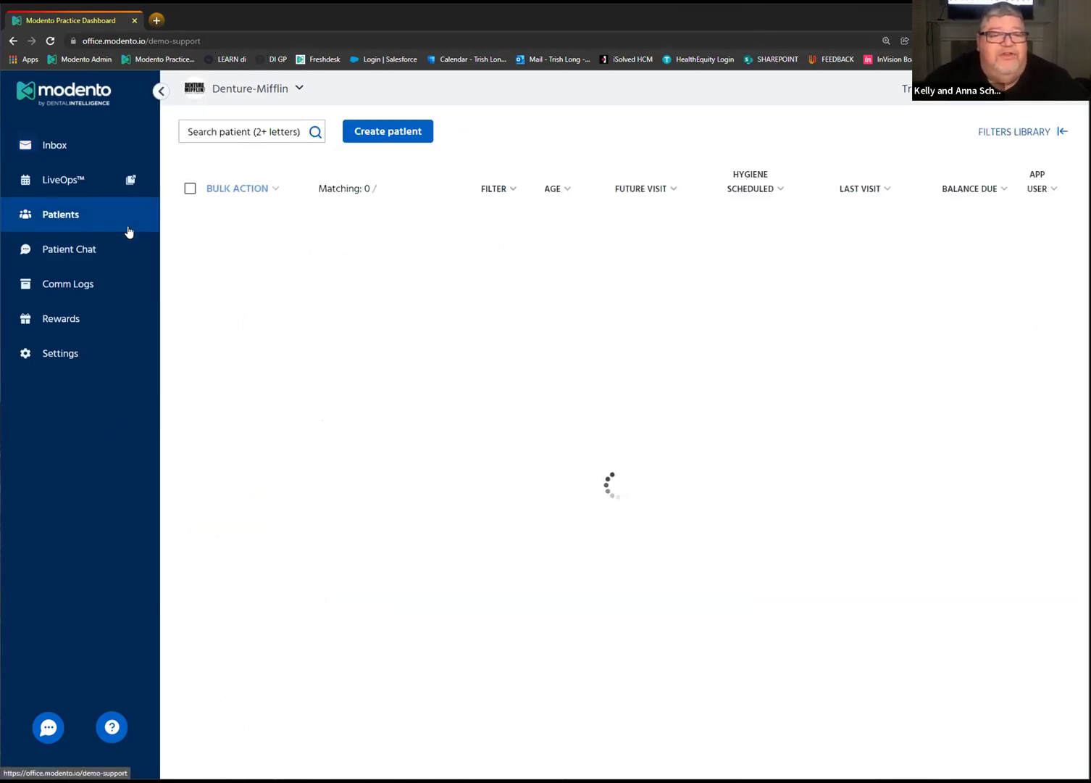
pyautogui.click(673, 189)
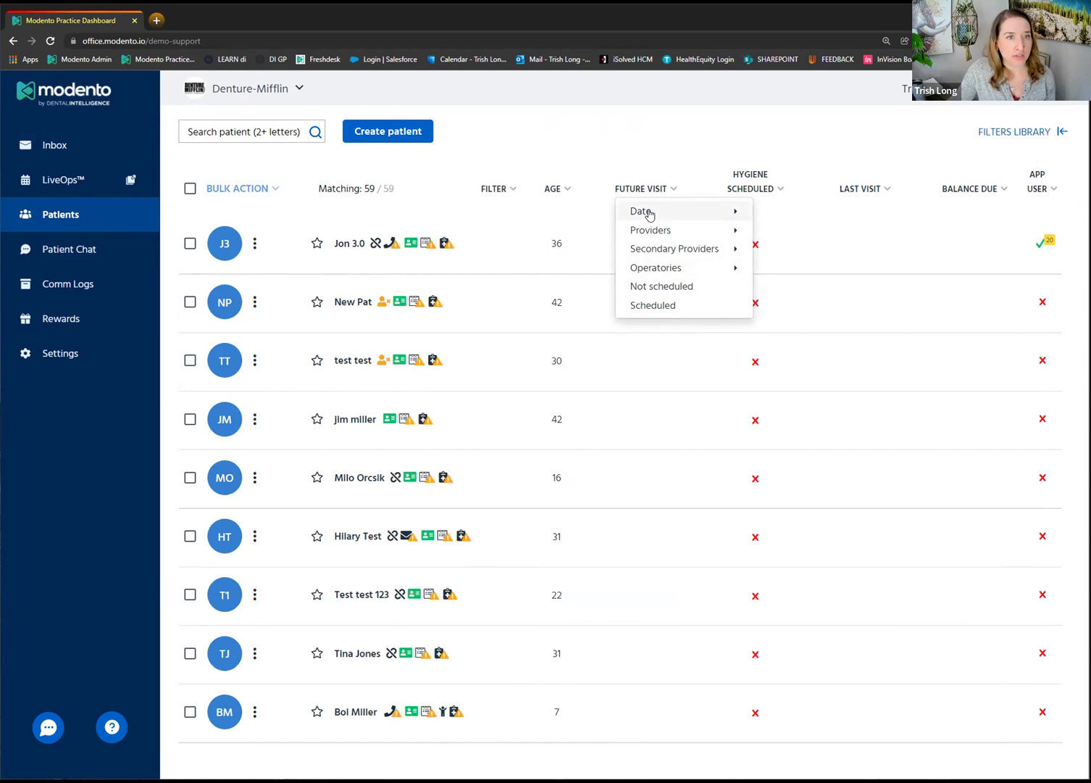
pyautogui.click(650, 305)
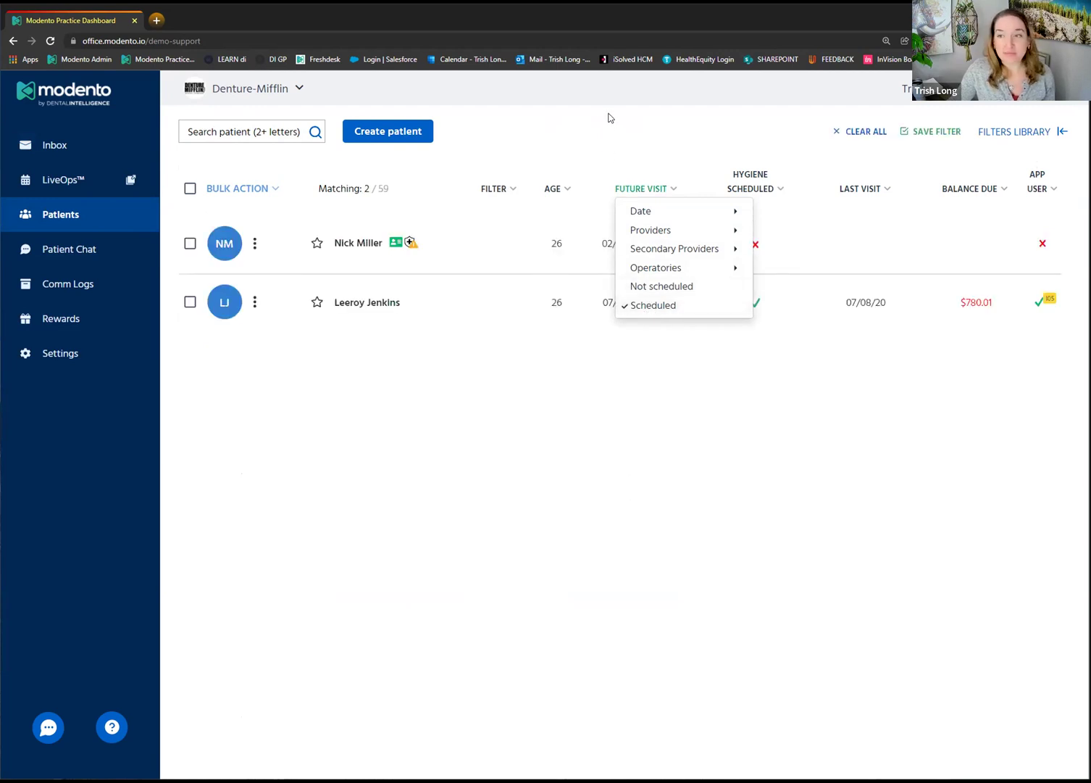
pyautogui.click(646, 210)
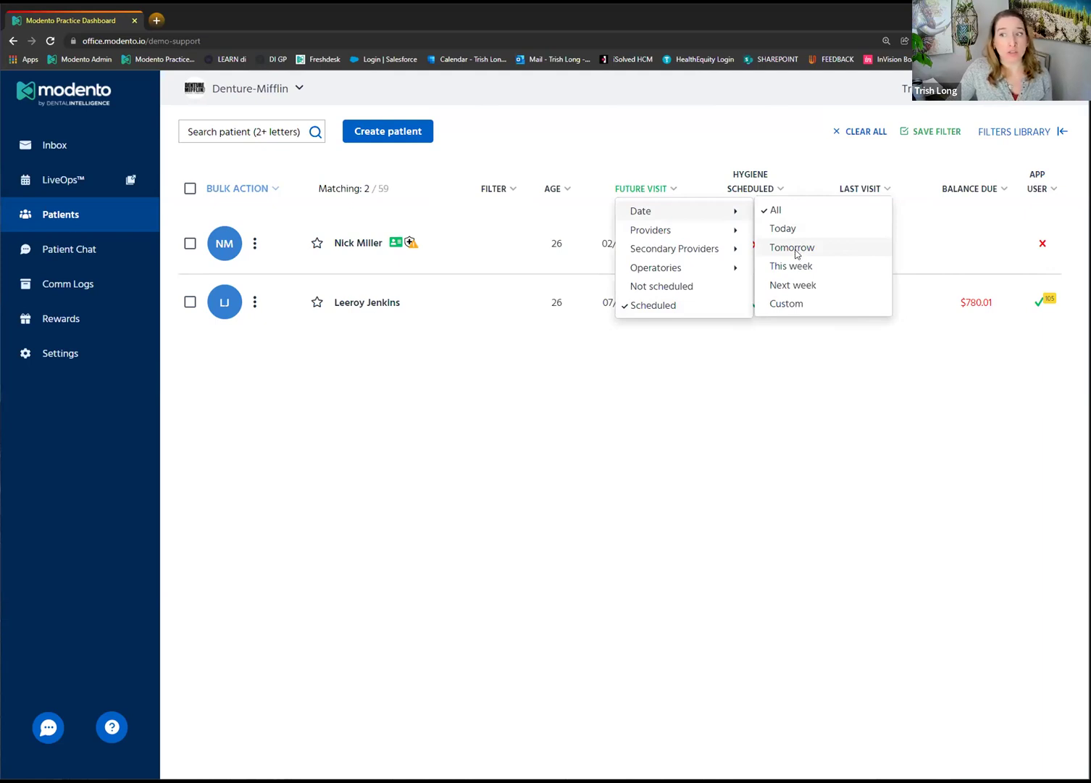
pyautogui.click(795, 254)
pyautogui.click(190, 188)
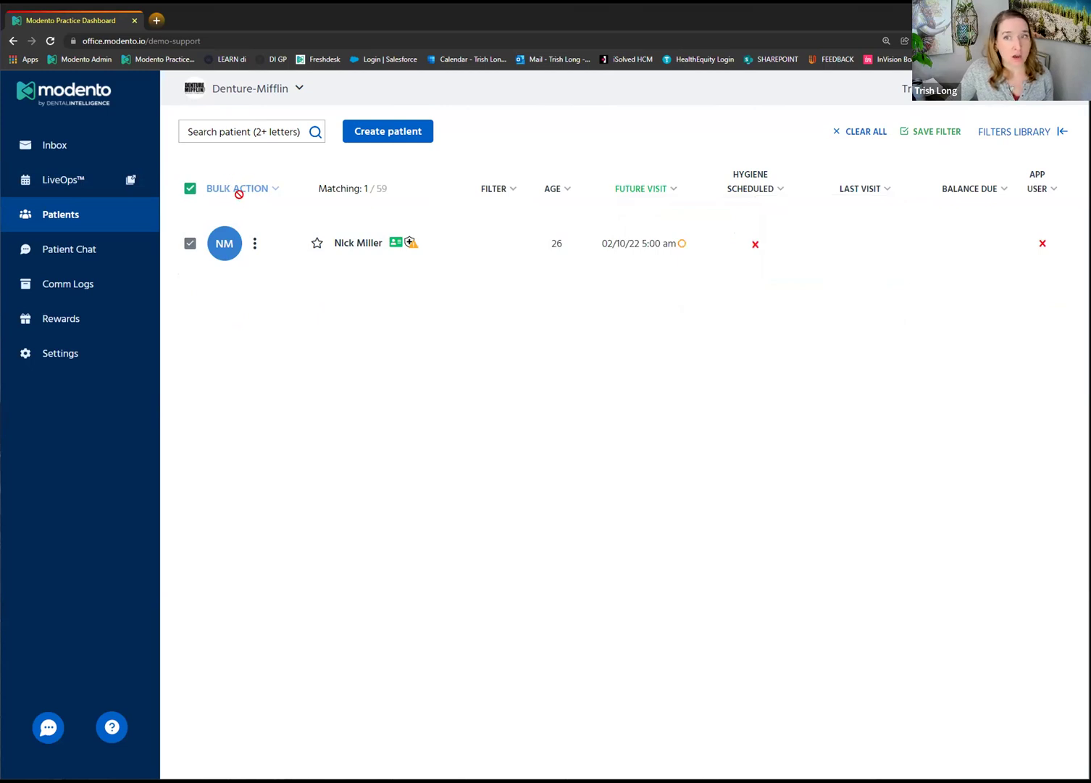
# Step: Clear all patient filters and review the bulk actions available for the selected patients
pyautogui.click(841, 136)
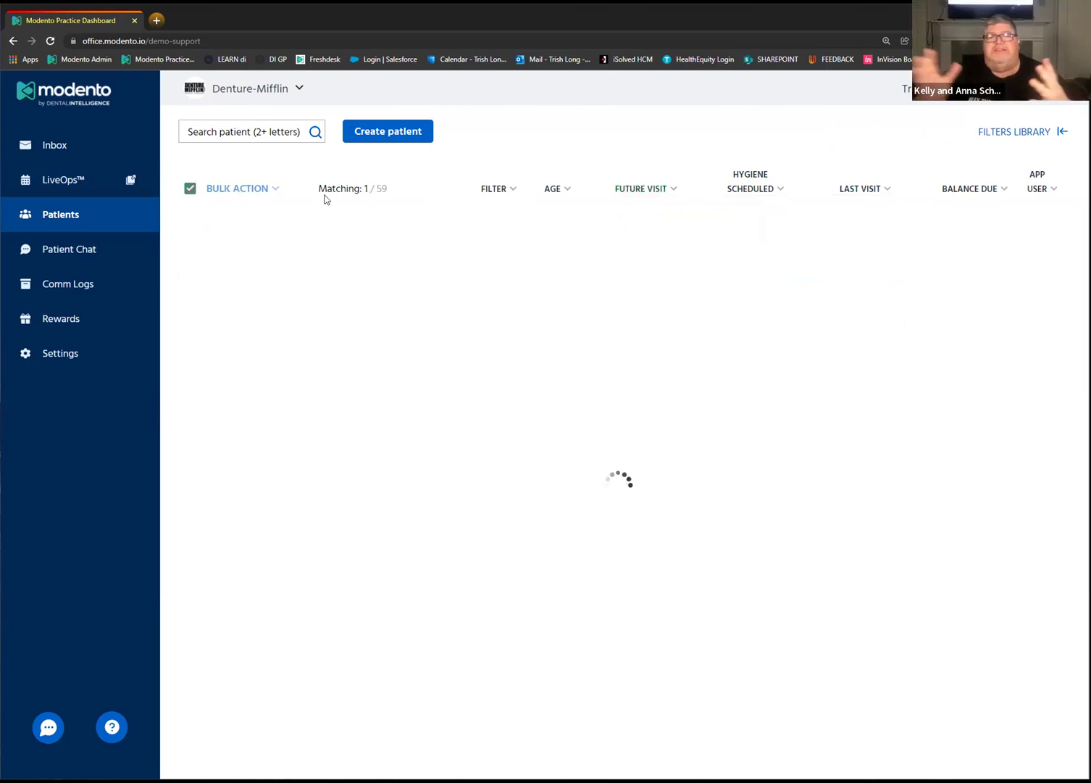
pyautogui.click(236, 189)
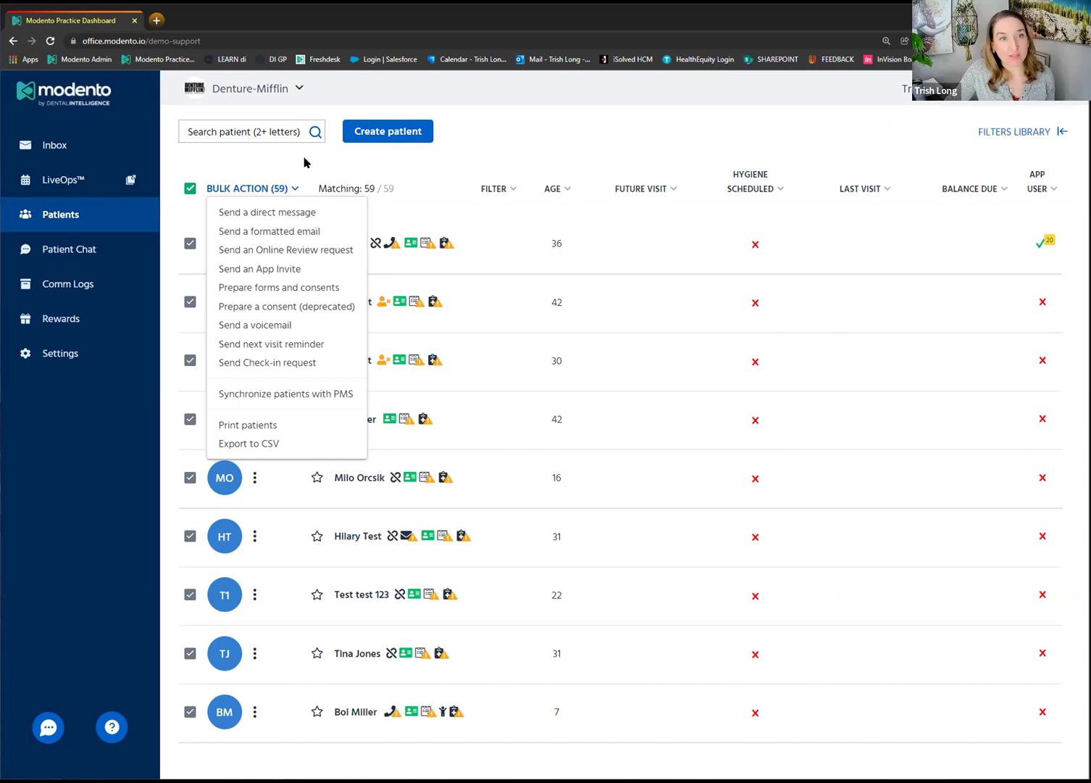
pyautogui.click(255, 190)
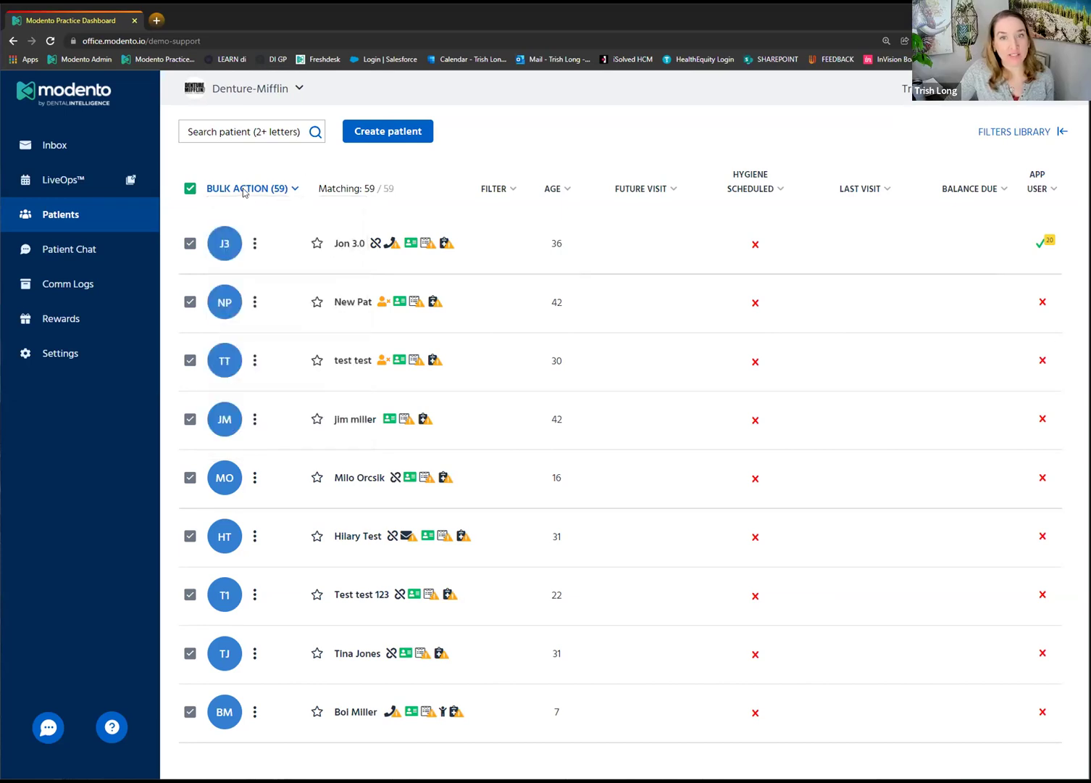
pyautogui.click(245, 189)
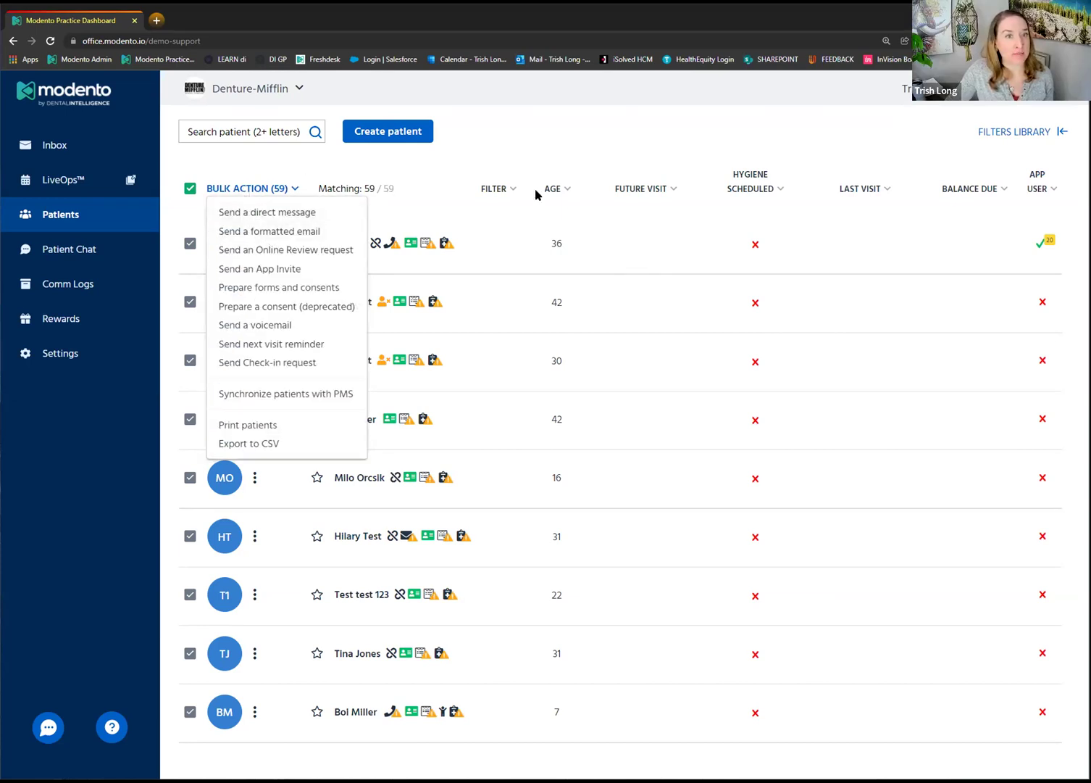
# Step: In the practice settings, view the formatted email templates and the direct message templates
pyautogui.click(48, 358)
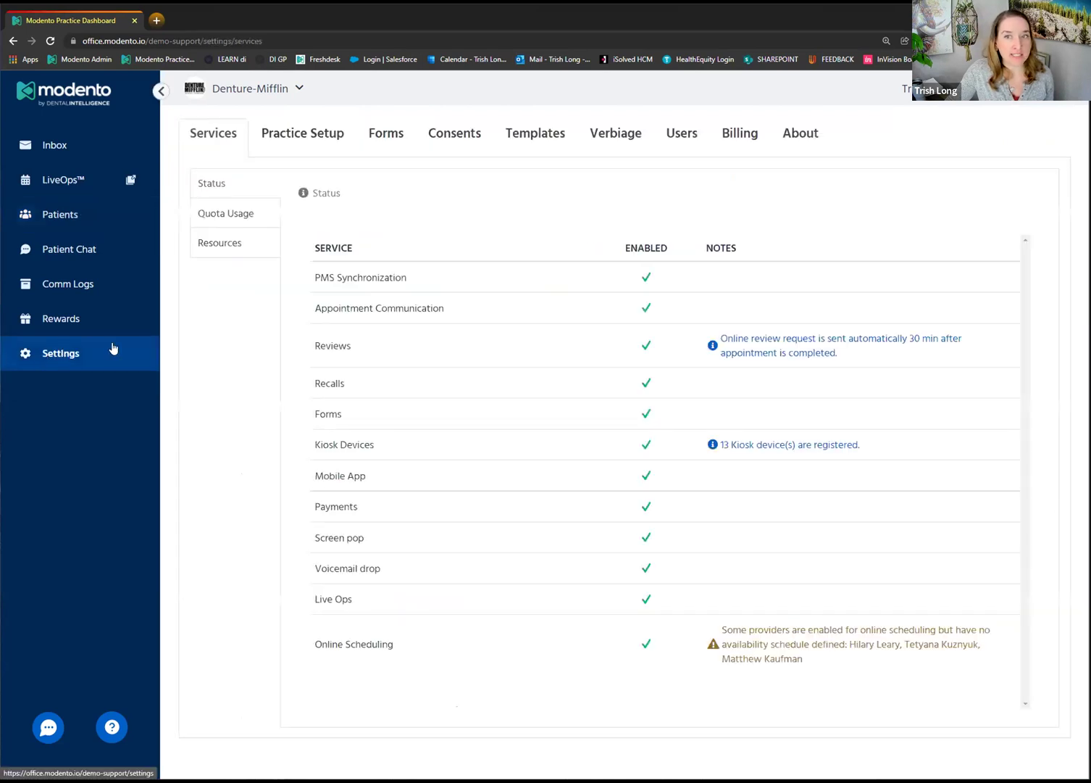
pyautogui.click(536, 138)
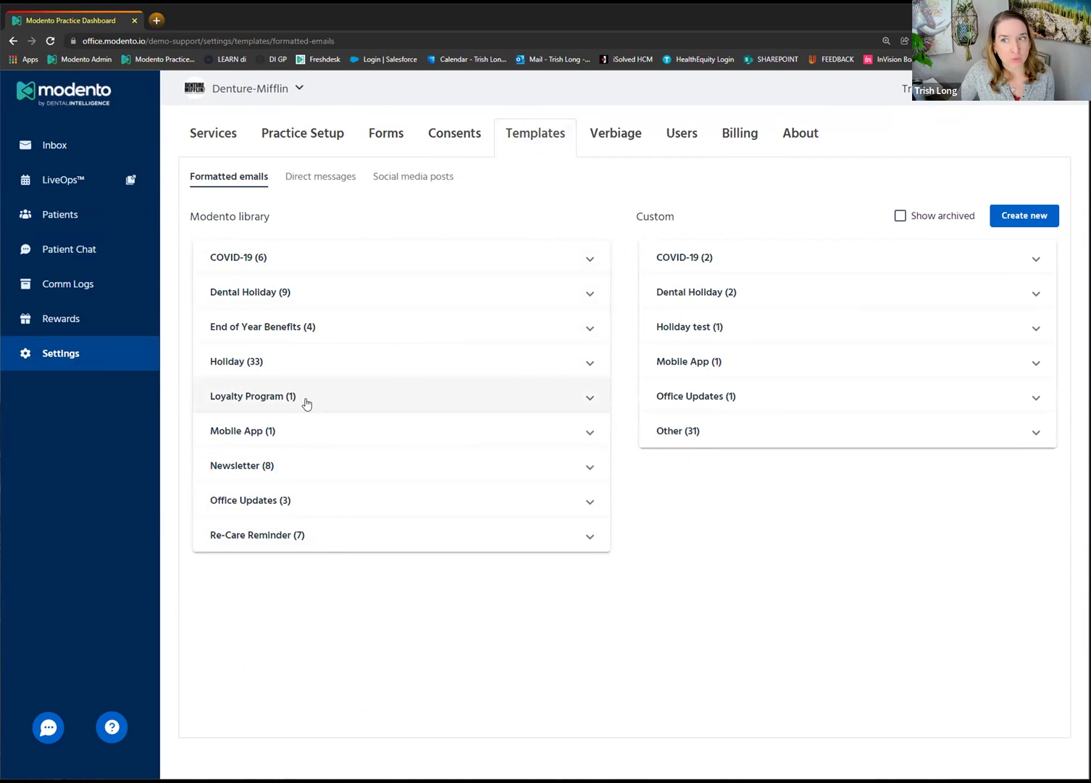
pyautogui.click(312, 177)
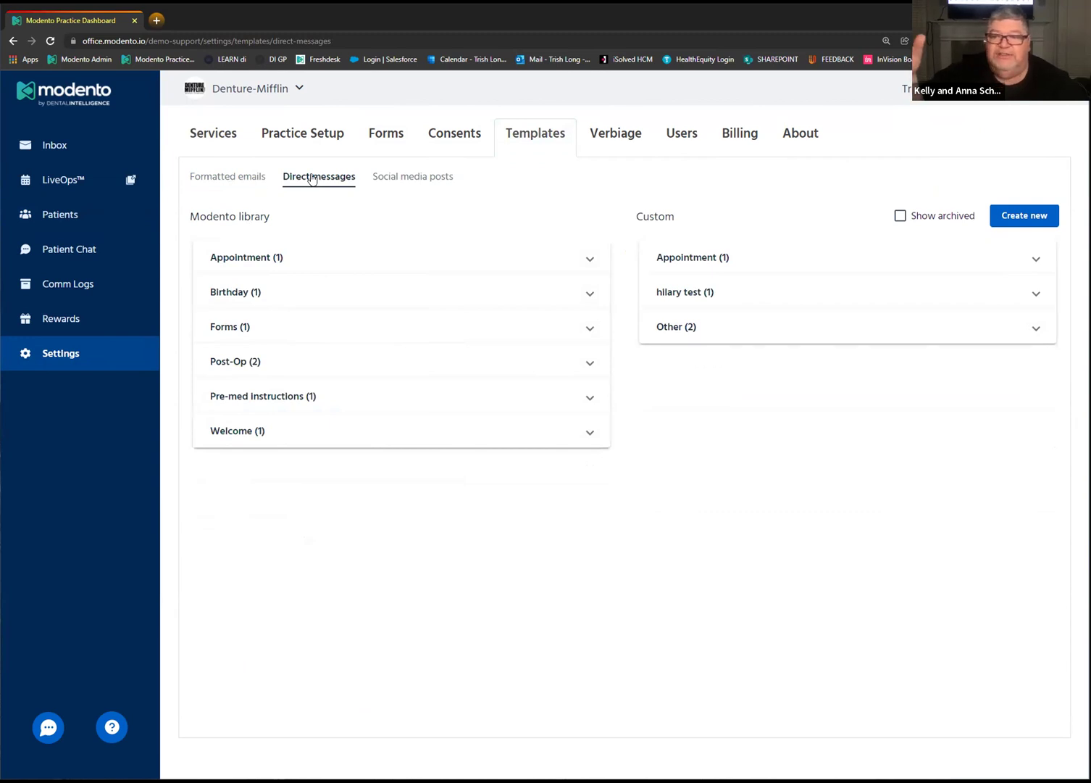
# Step: Return to the patient list, select all patients and clear the selection again
pyautogui.click(116, 230)
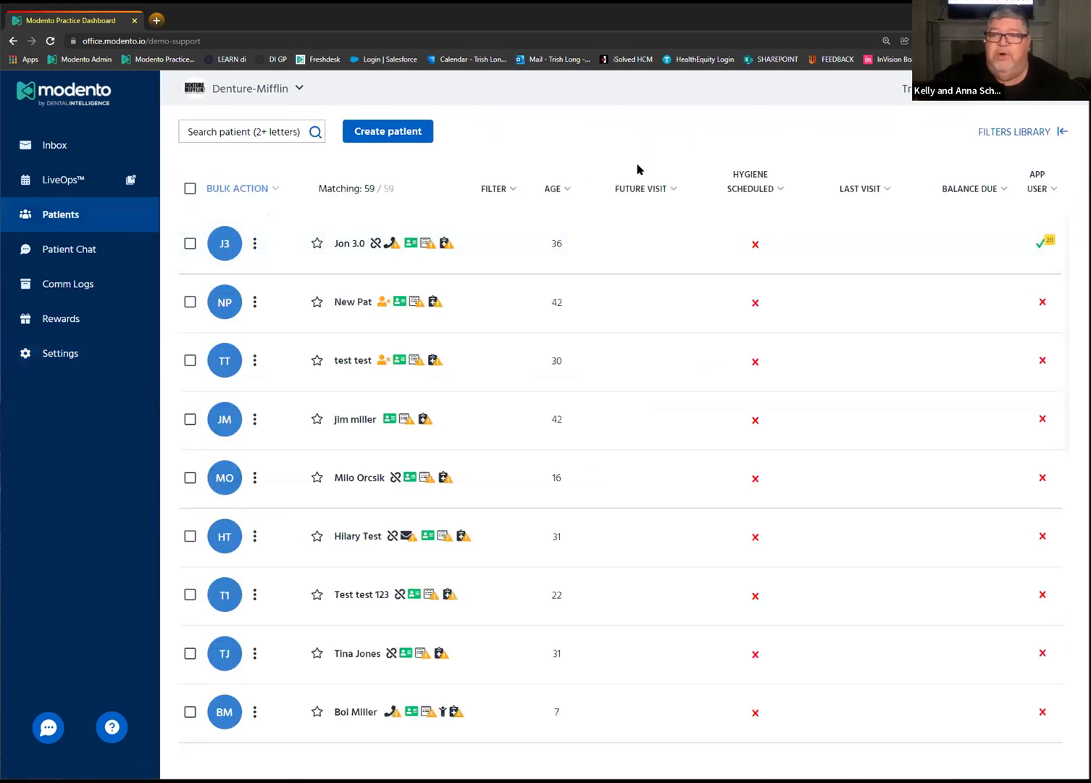
pyautogui.click(190, 188)
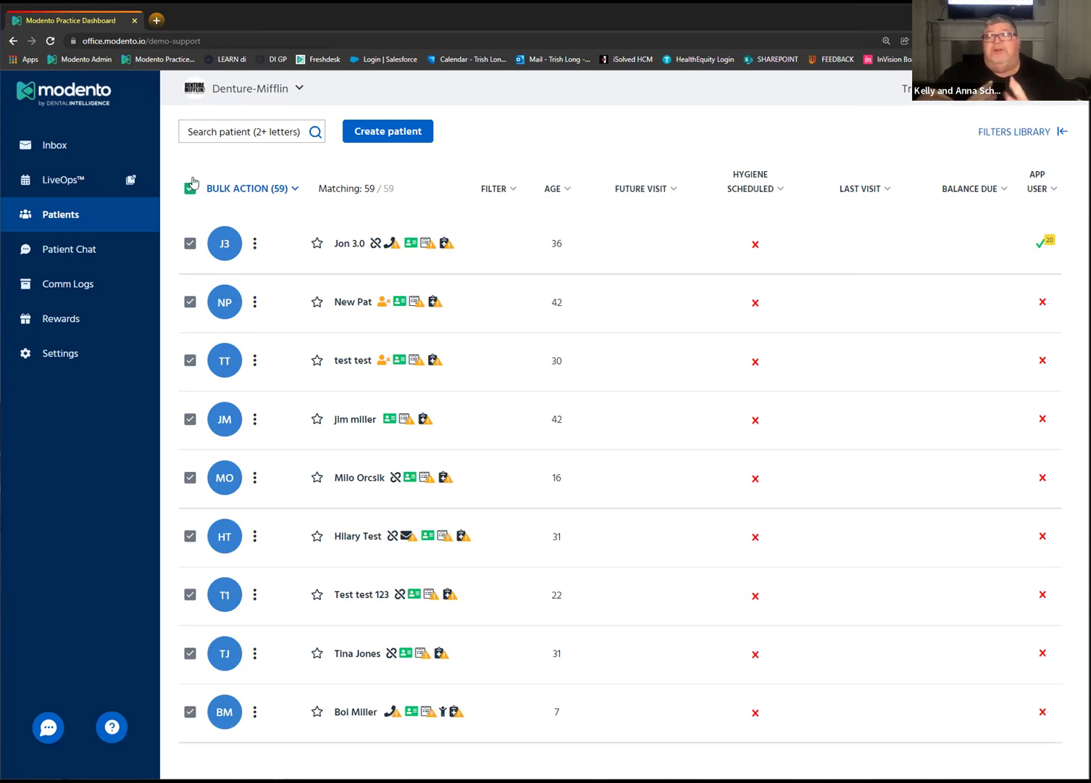
pyautogui.click(190, 191)
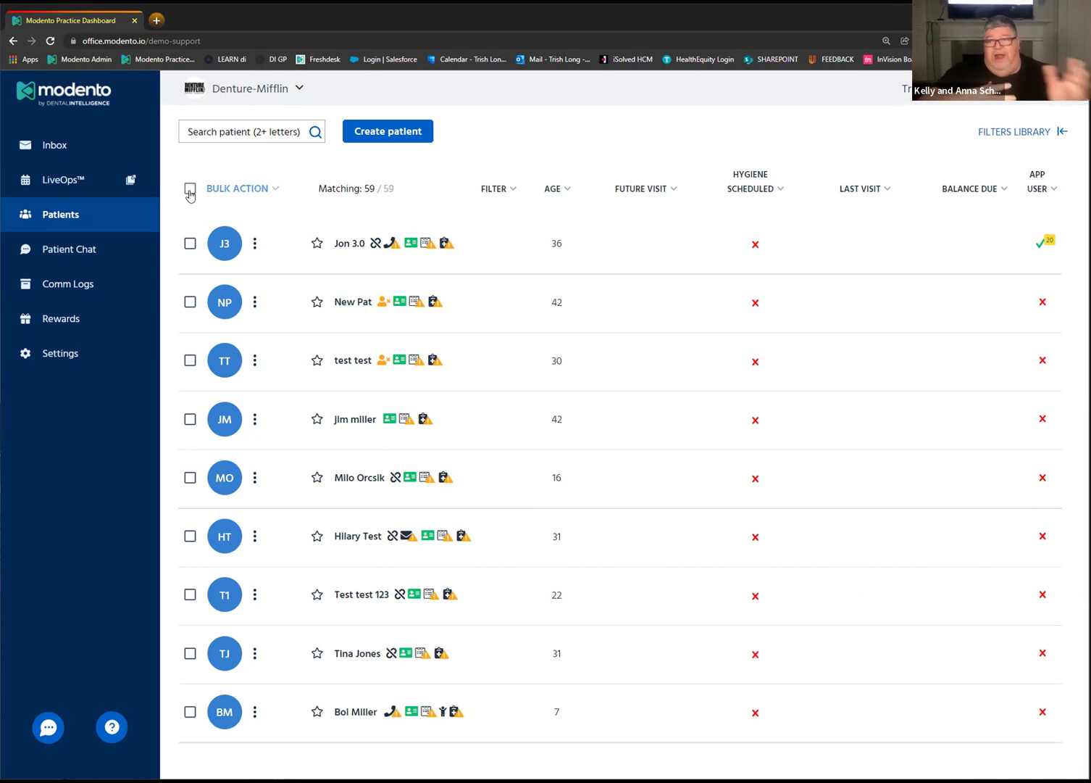
# Step: Open the automated hygiene recall settings in the practice setup
pyautogui.click(92, 370)
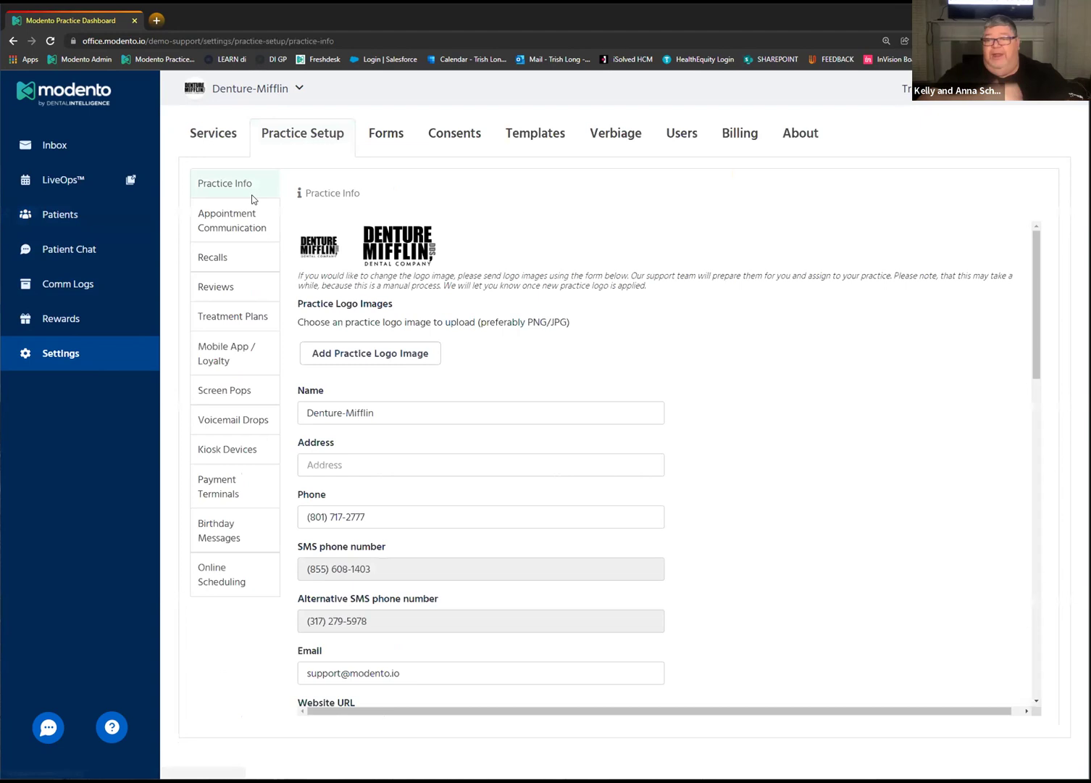
pyautogui.click(230, 261)
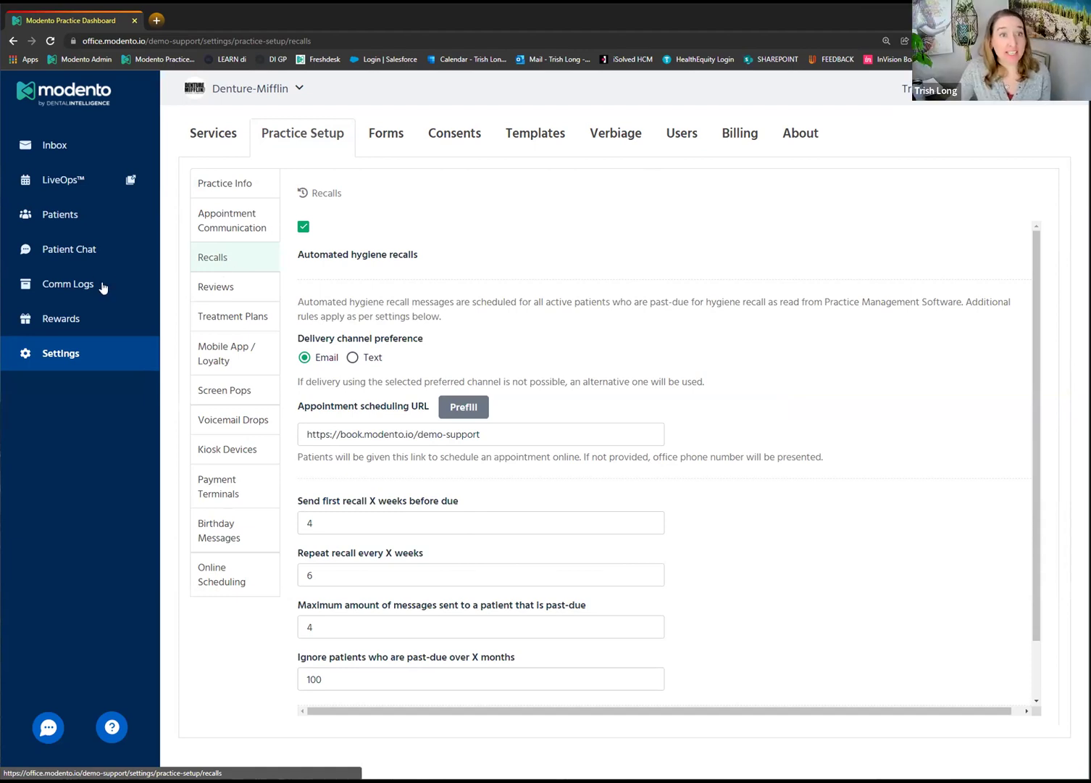
# Step: In the patient filters library, apply the Dental Intel saved search Account Balances Over $50
pyautogui.click(72, 224)
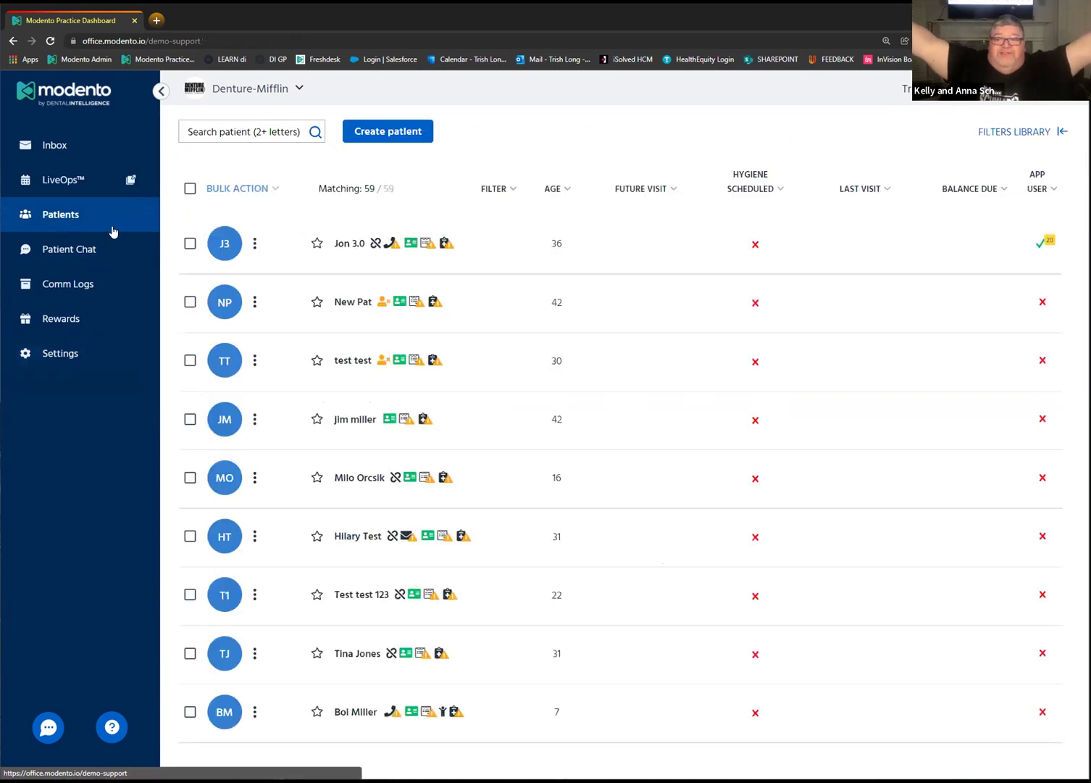
pyautogui.click(1029, 133)
pyautogui.click(898, 161)
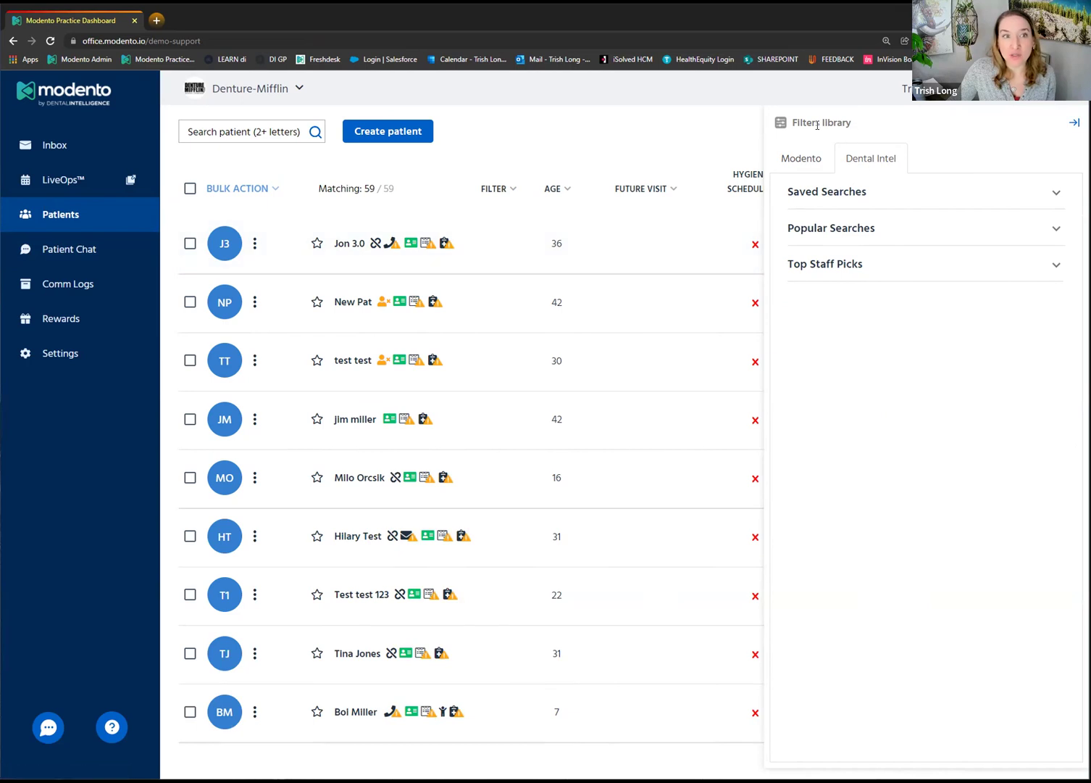
pyautogui.click(857, 194)
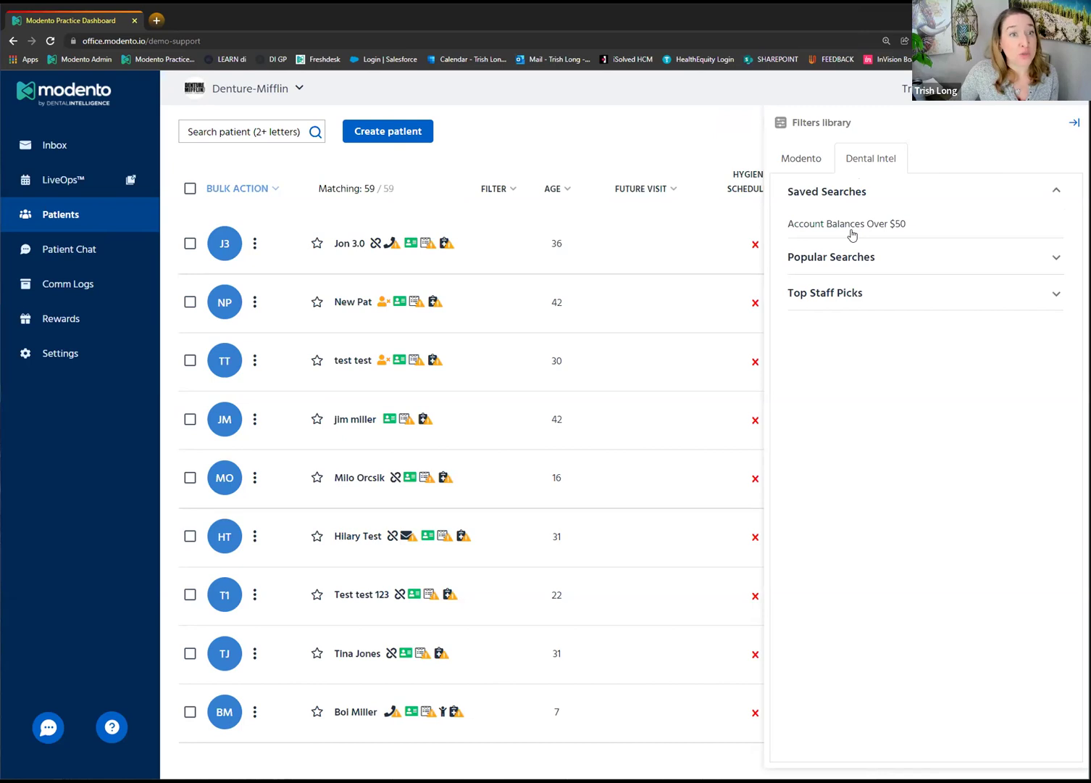
pyautogui.click(852, 232)
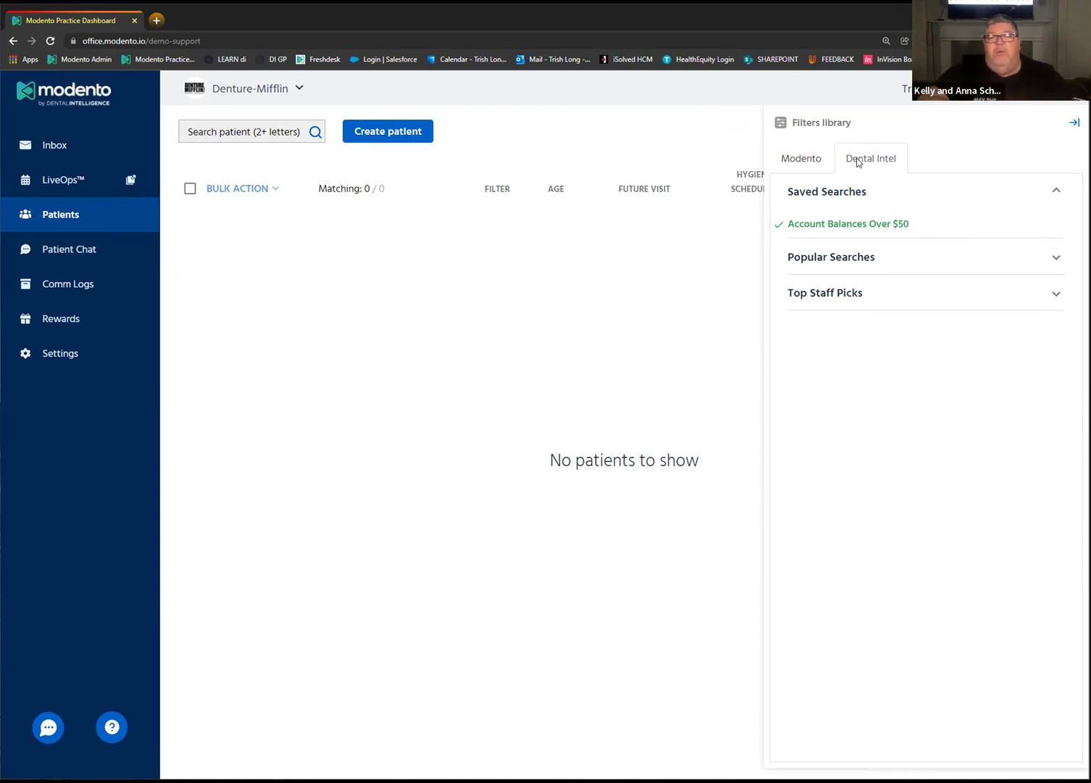
# Step: View the Modento filters in the filters library, go back to the Dental Intel searches and close the library
pyautogui.click(830, 165)
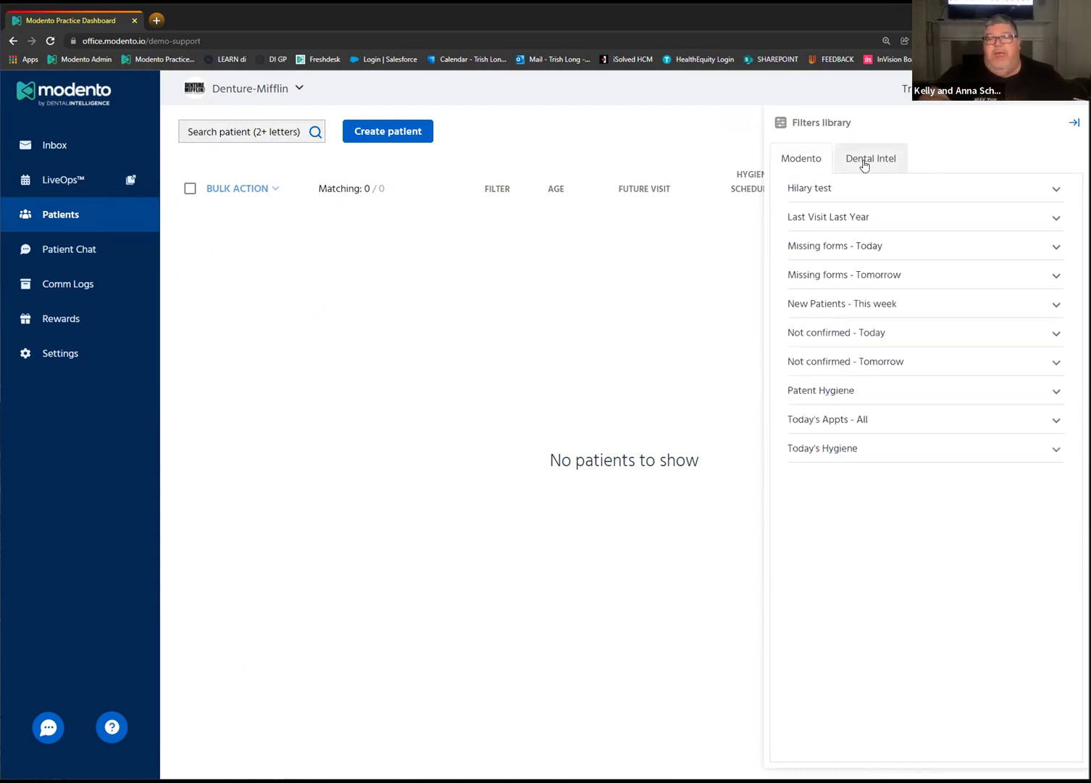
pyautogui.click(865, 164)
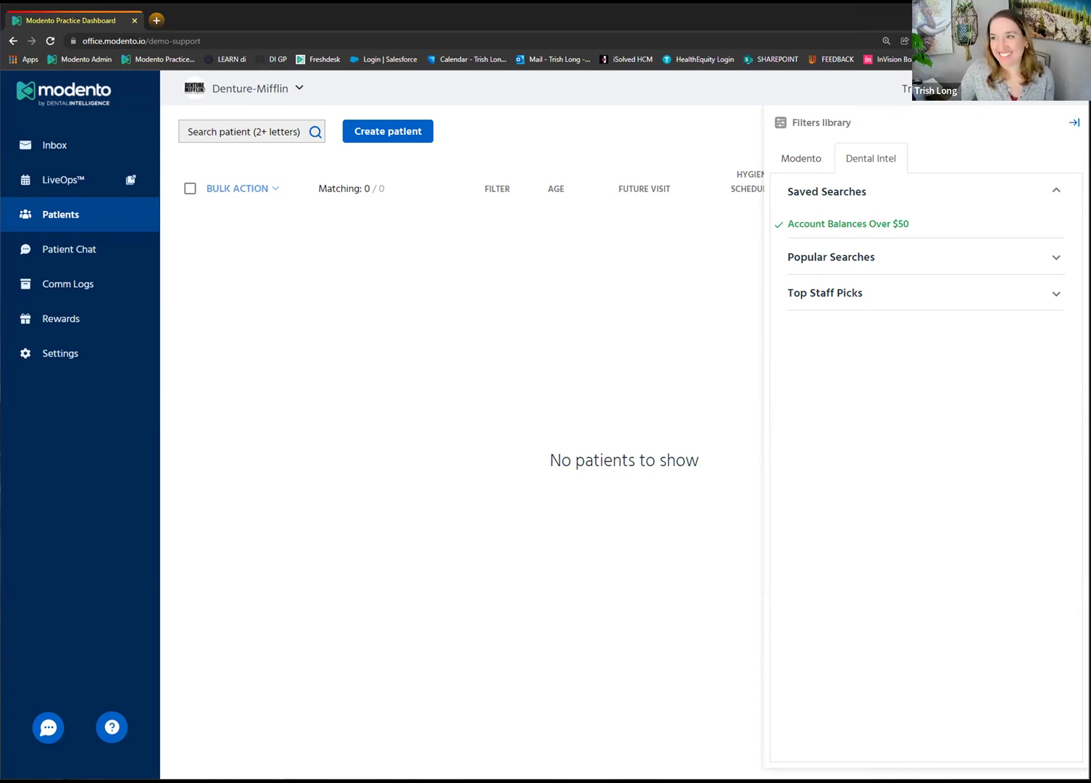
pyautogui.click(677, 124)
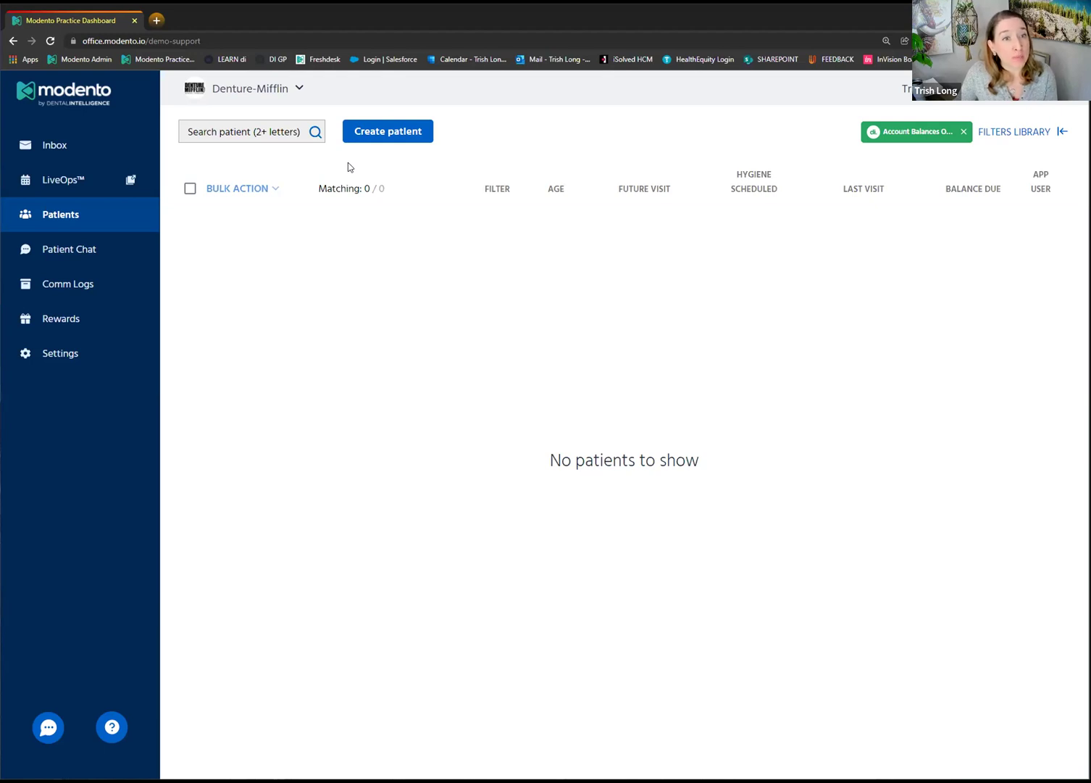
# Step: View the list of available practices and close it without switching practice
pyautogui.click(230, 96)
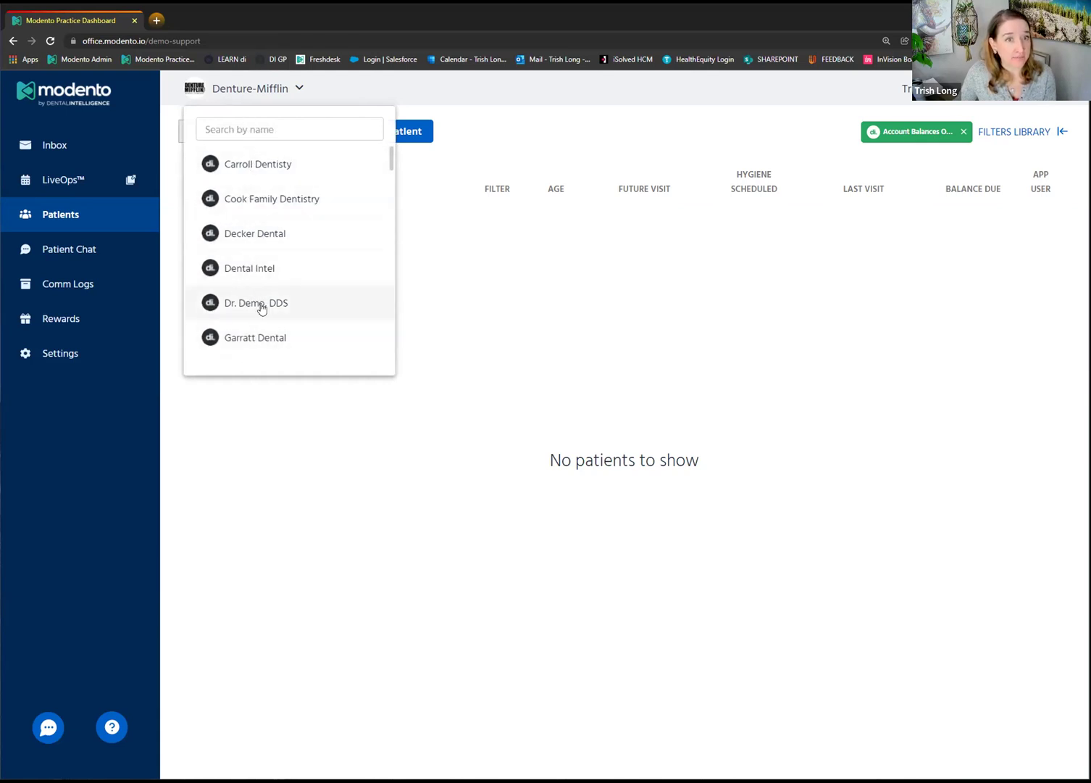
pyautogui.click(327, 88)
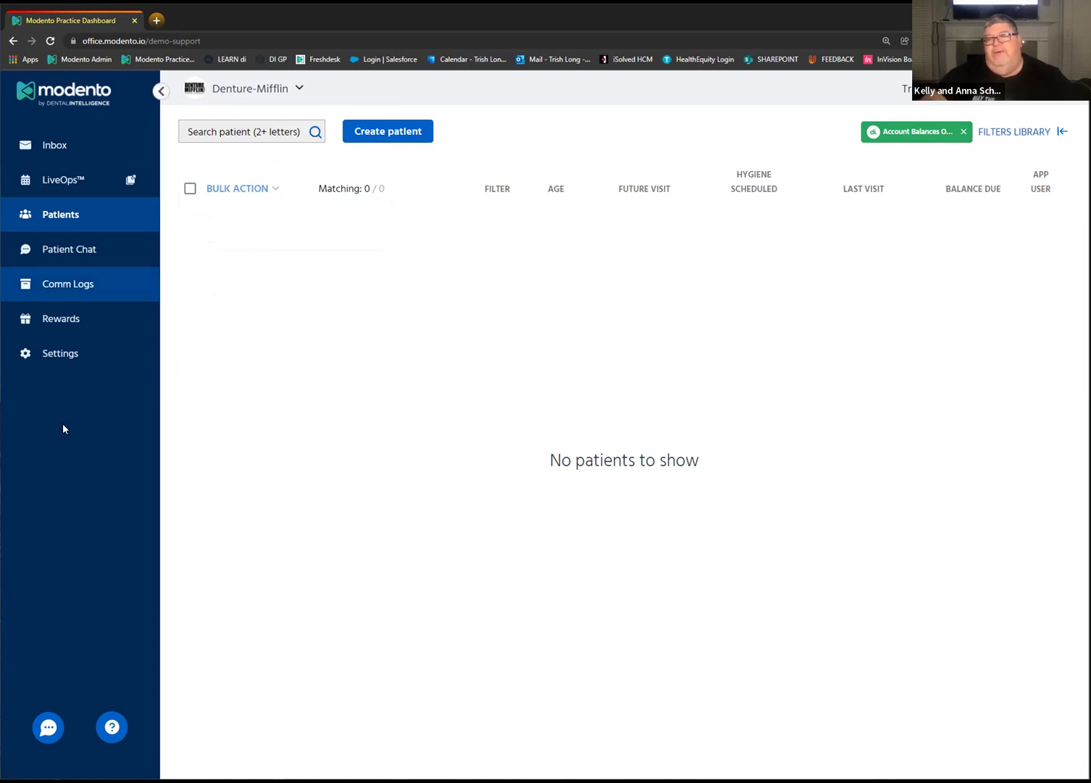
# Step: Open the Mobile App / Loyalty settings in the practice setup
pyautogui.click(60, 357)
pyautogui.click(353, 136)
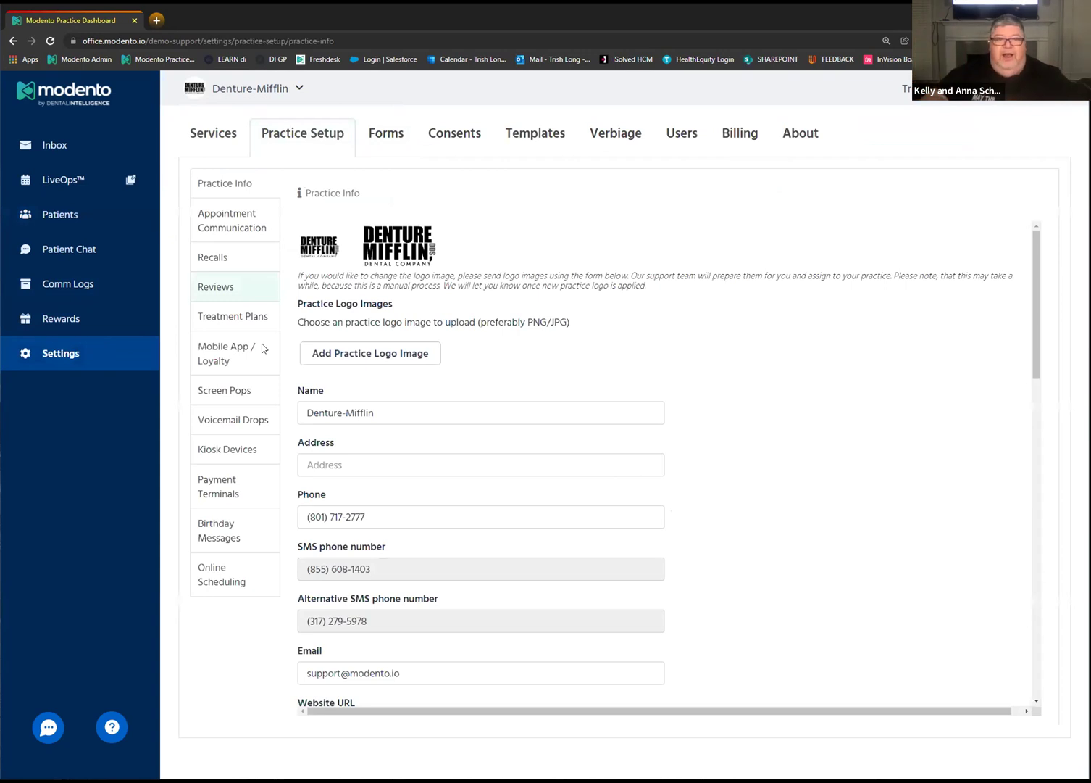
pyautogui.click(226, 353)
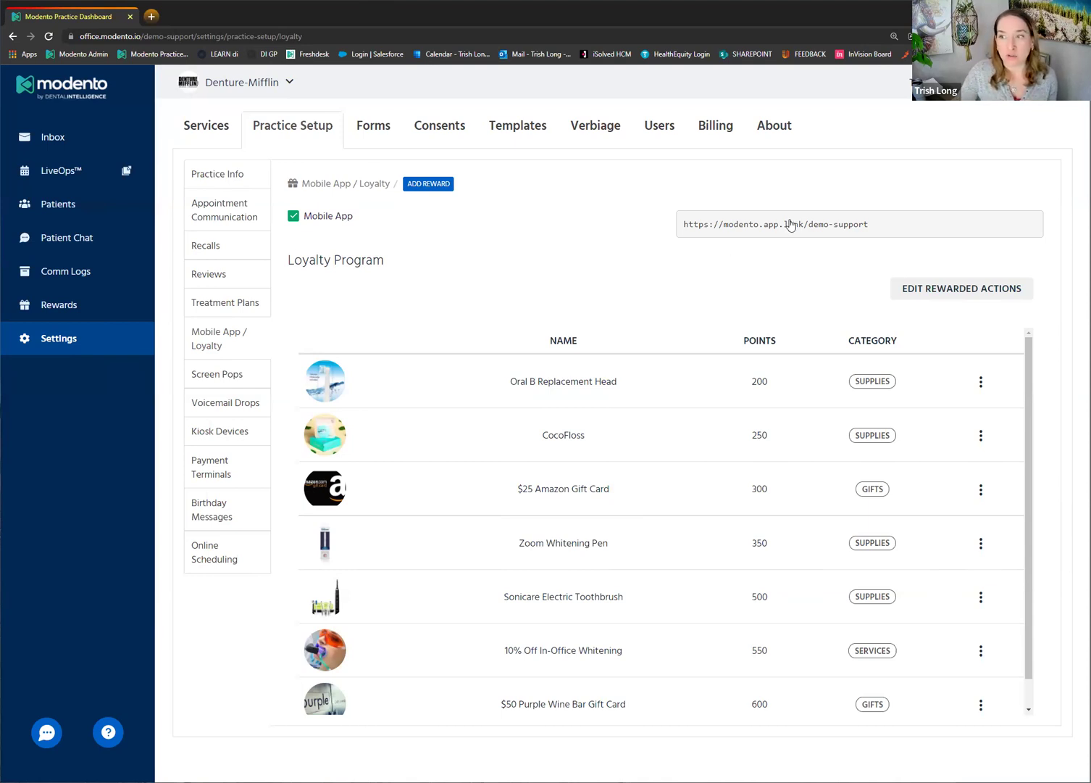
# Step: Review the loyalty program's rewarded actions and their points, and return to the list of rewards
pyautogui.click(931, 294)
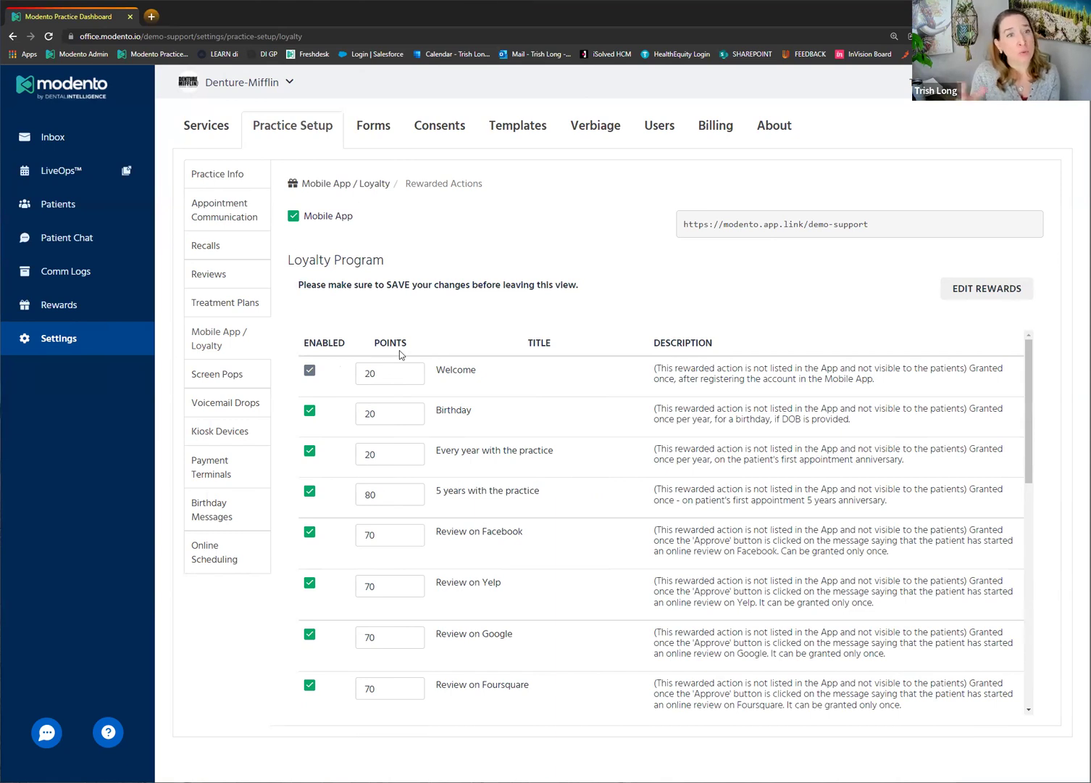
pyautogui.scroll(-2, 462, 381)
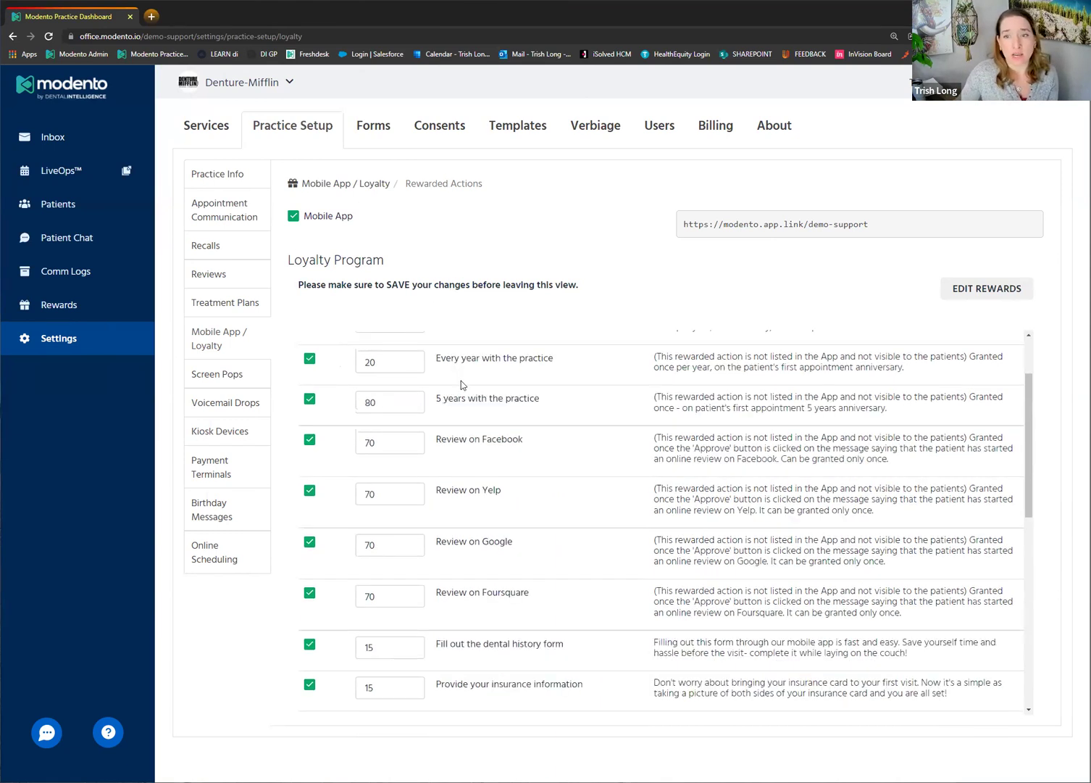
pyautogui.scroll(-2, 479, 506)
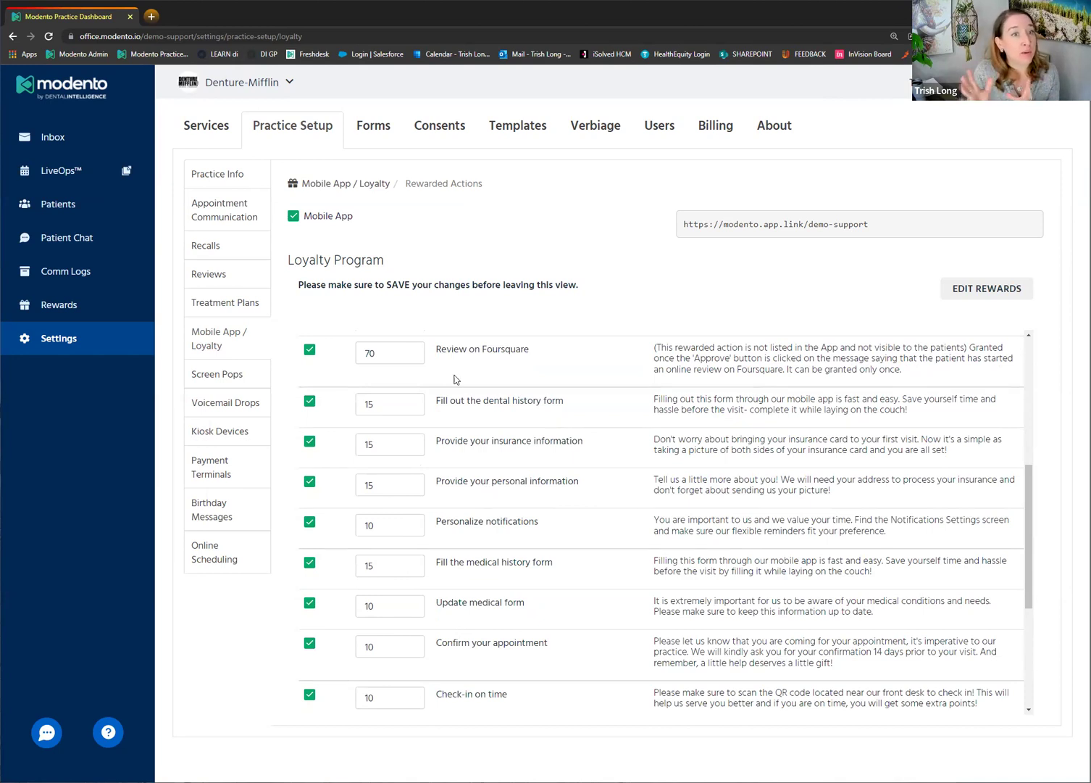
pyautogui.click(972, 286)
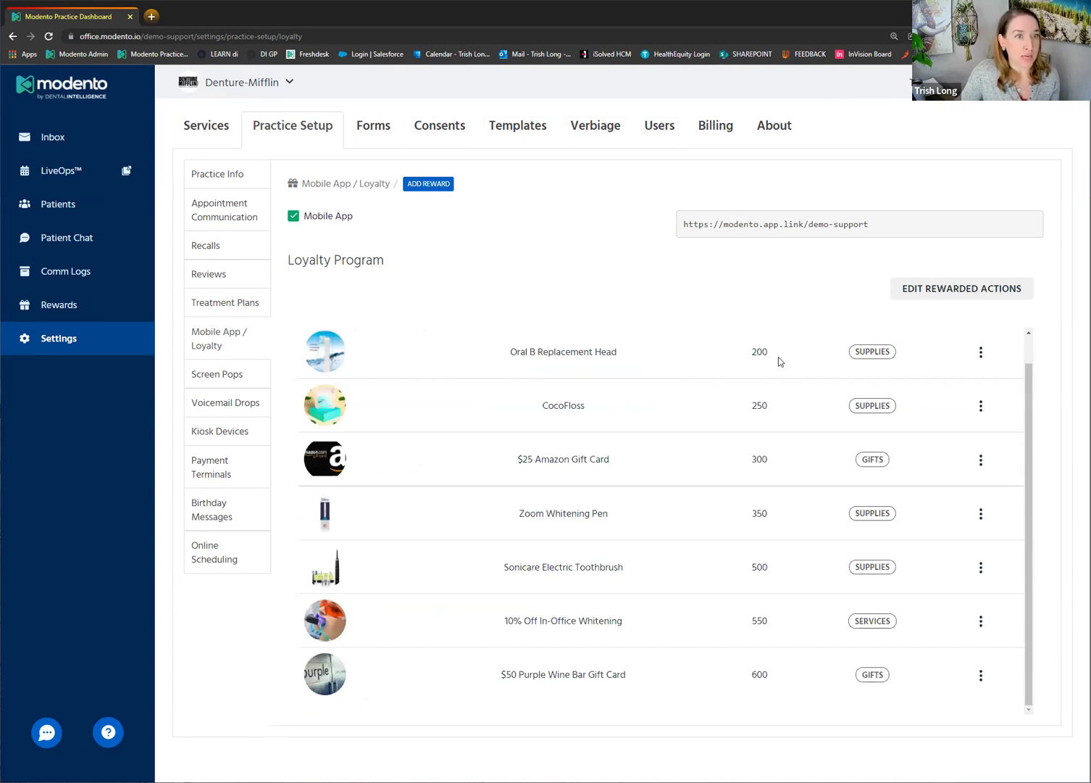
# Step: Reopen the loyalty program's rewarded actions and turn the Birthday action off and back on
pyautogui.click(944, 290)
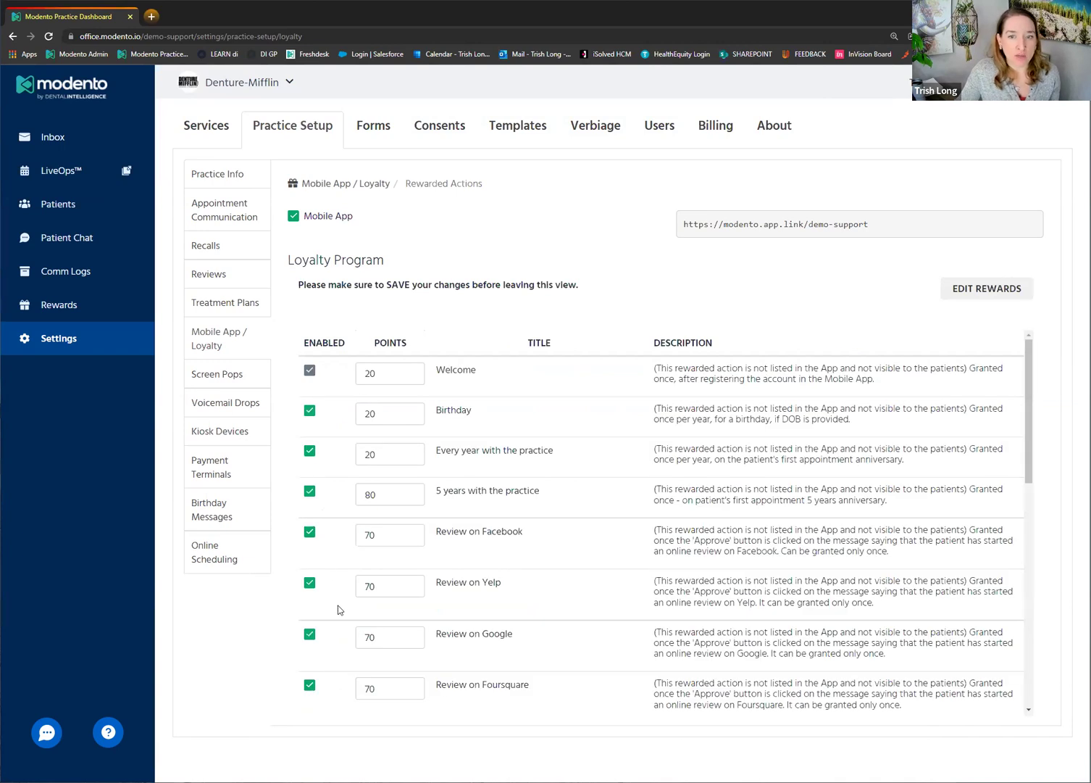
pyautogui.click(311, 411)
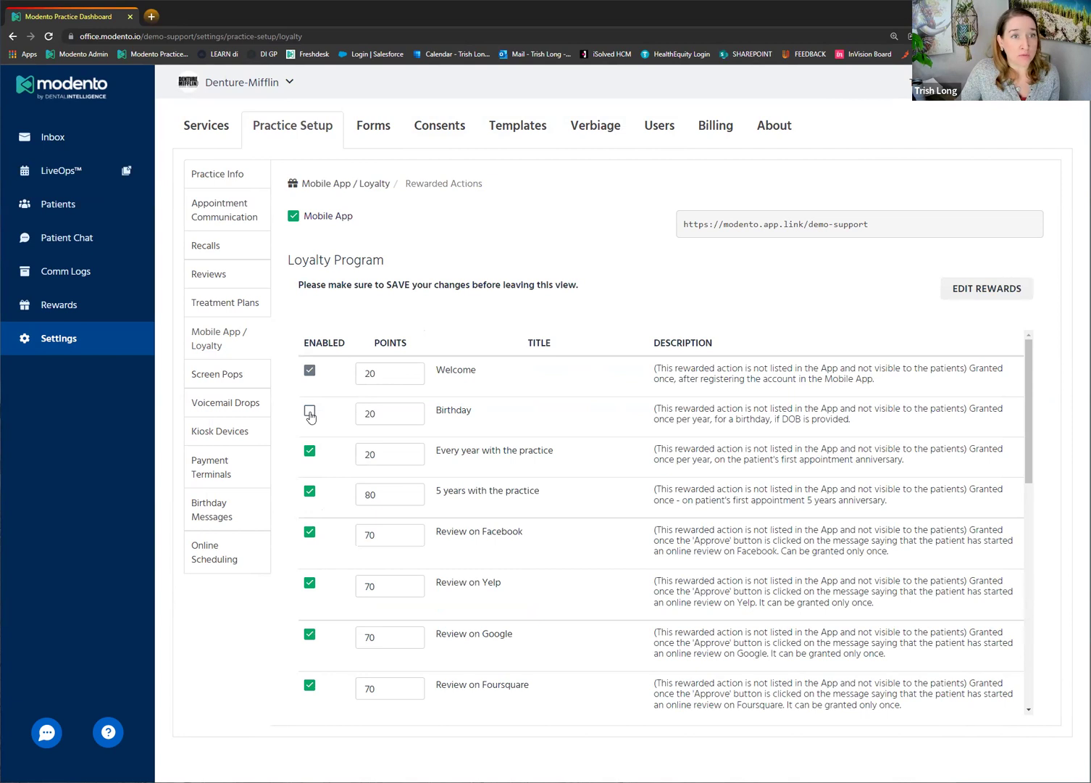
pyautogui.click(310, 412)
pyautogui.scroll(-3, 404, 580)
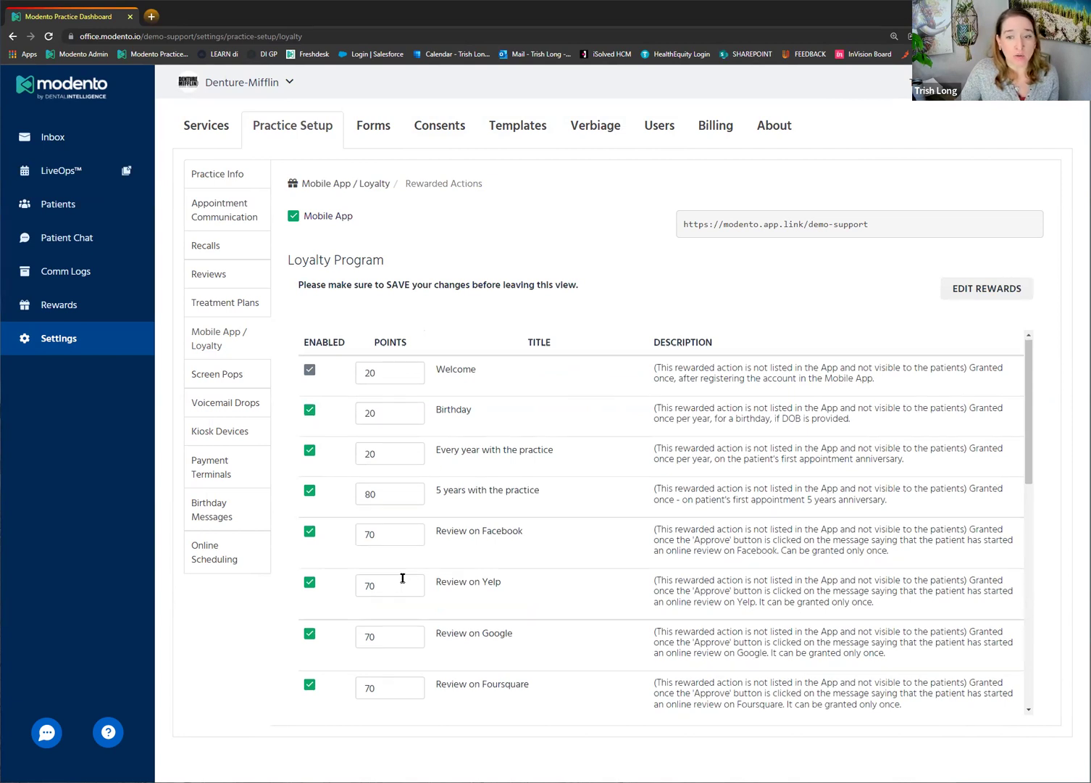
# Step: Review the remaining rewarded actions, cancel the edit, briefly reopen the rewarded actions, and return to the rewards list
pyautogui.scroll(-5, 400, 631)
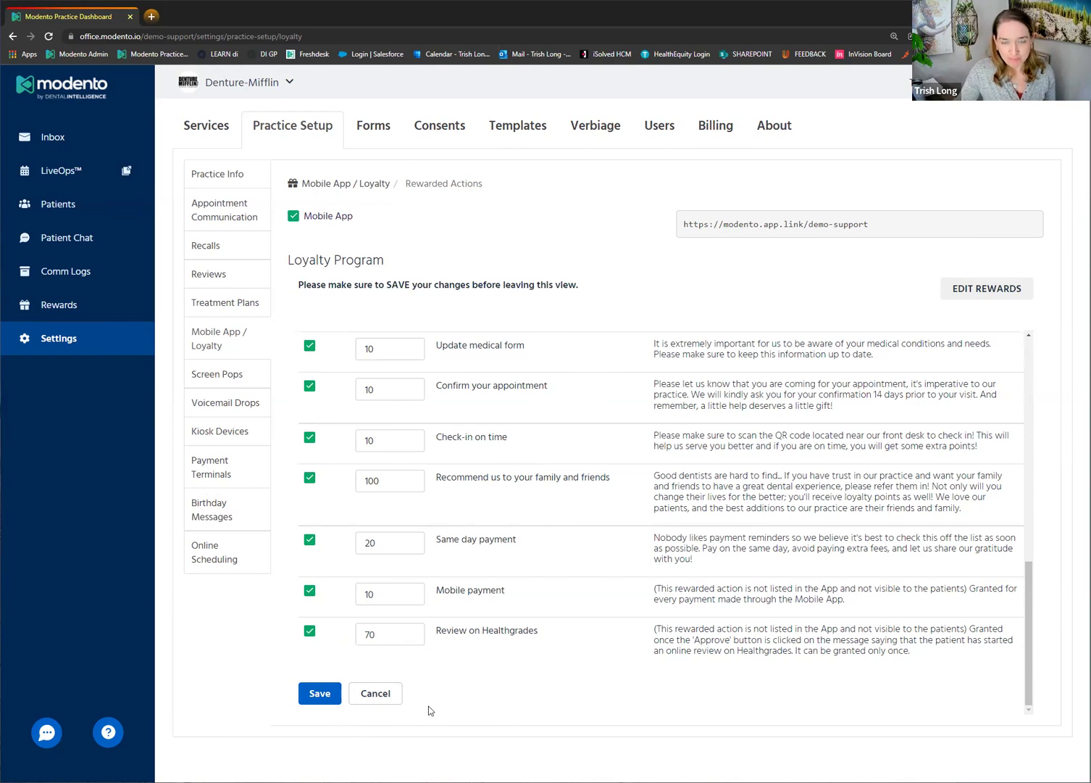
pyautogui.click(397, 697)
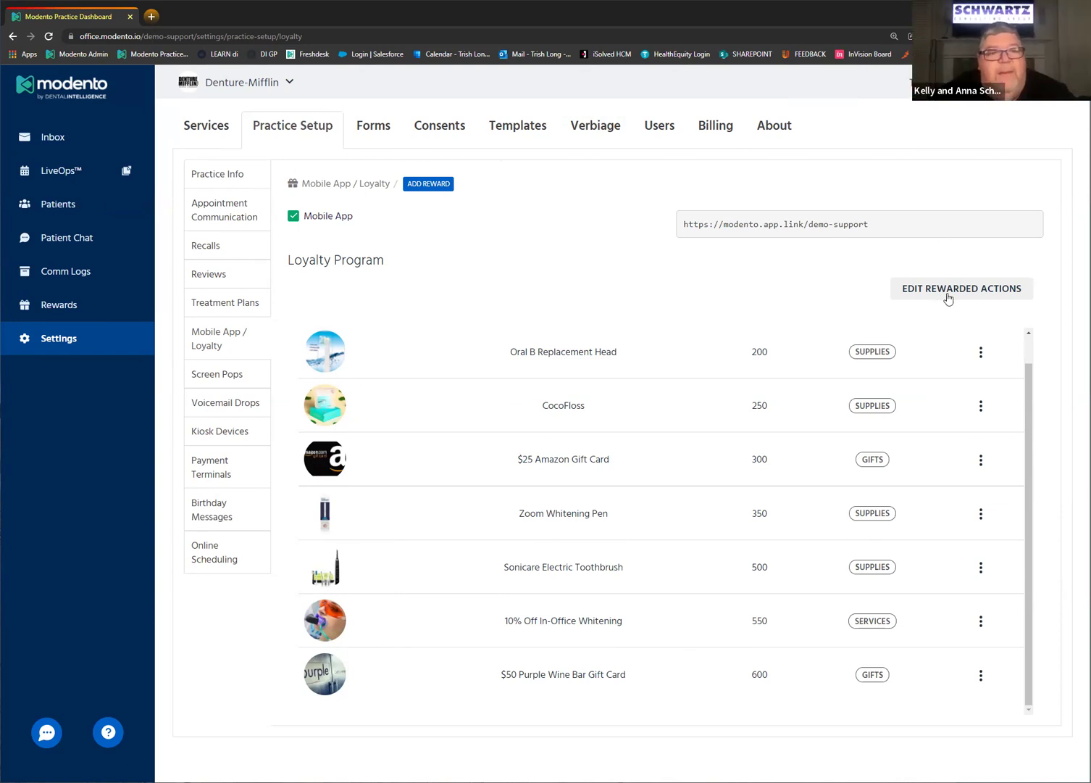
pyautogui.click(948, 297)
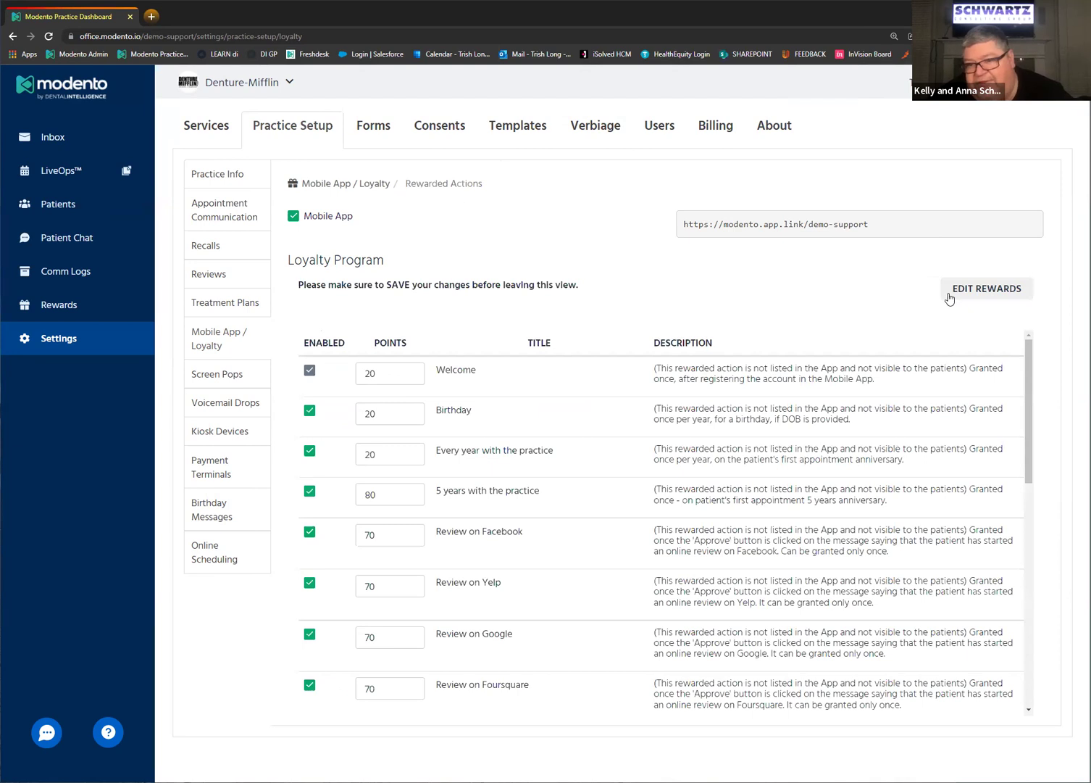
pyautogui.click(946, 296)
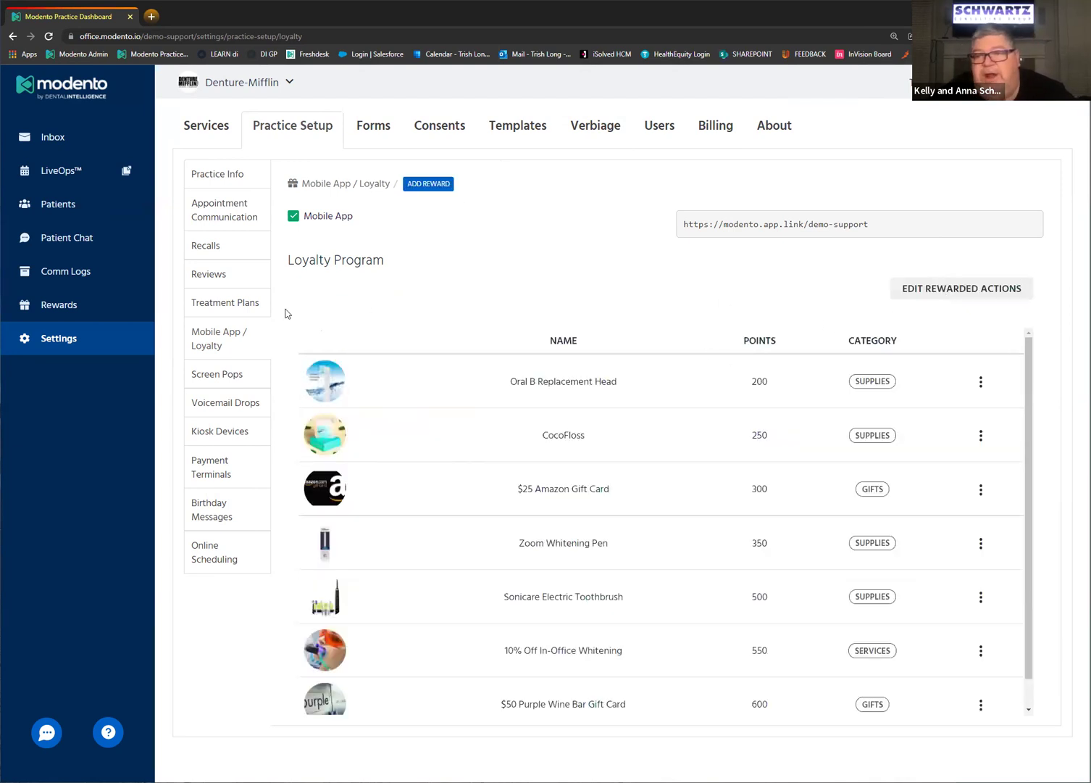
# Step: View the treatment plan payment options in the practice setup and the Payments log in the communication logs
pyautogui.click(257, 309)
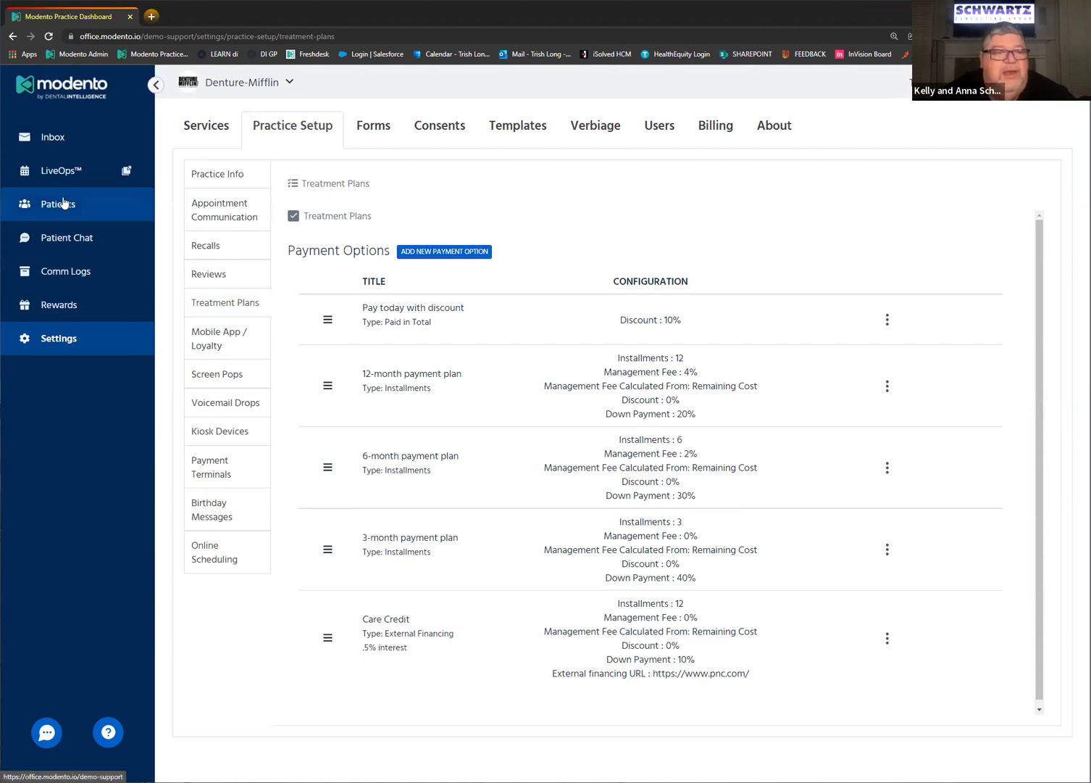
pyautogui.click(68, 209)
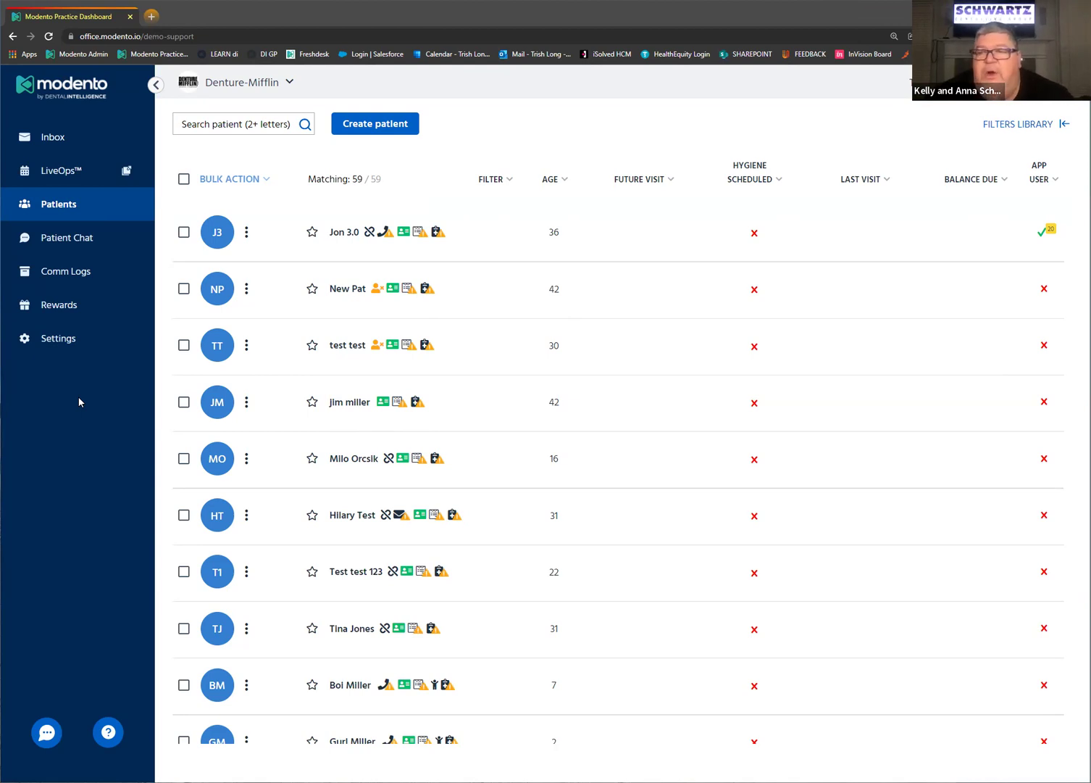
pyautogui.click(84, 276)
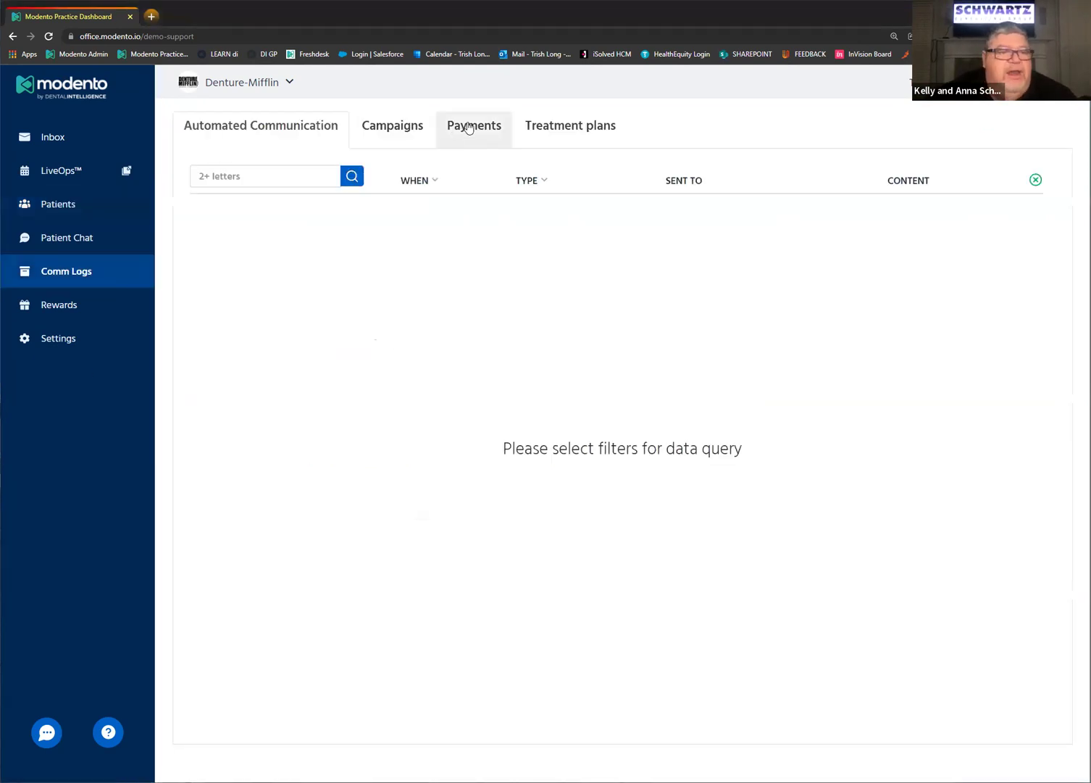
pyautogui.click(469, 129)
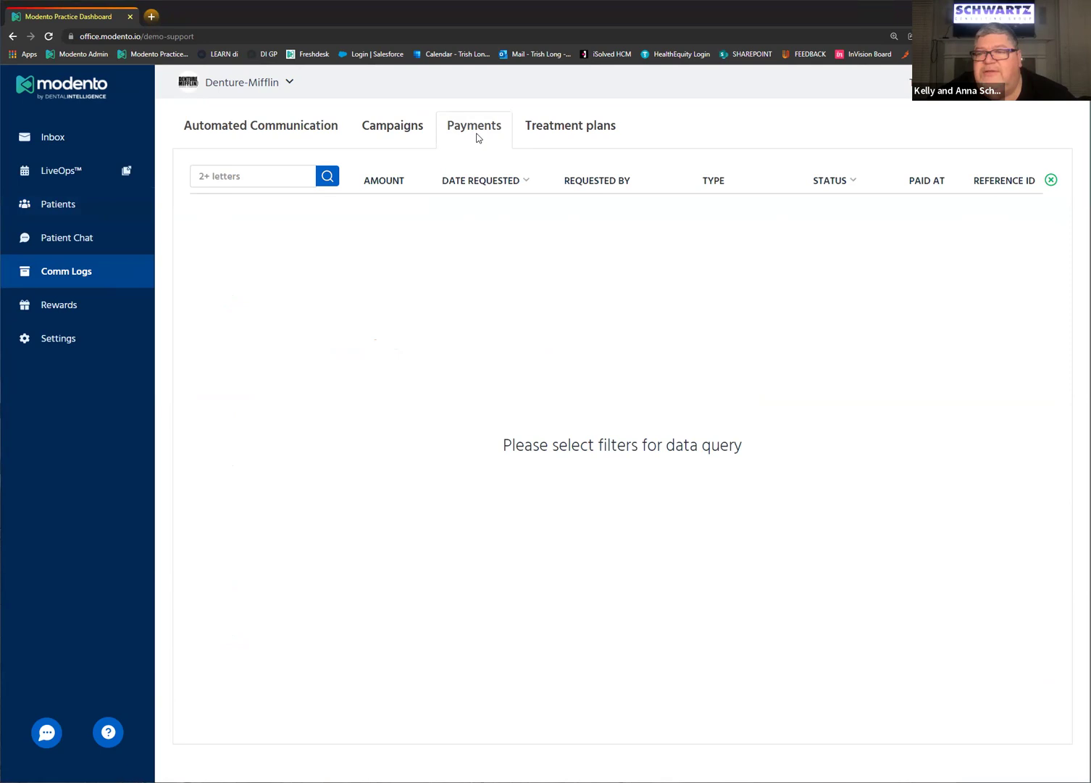
# Step: Return to the patient list and view the communication options for the third patient, including the payment request
pyautogui.click(91, 221)
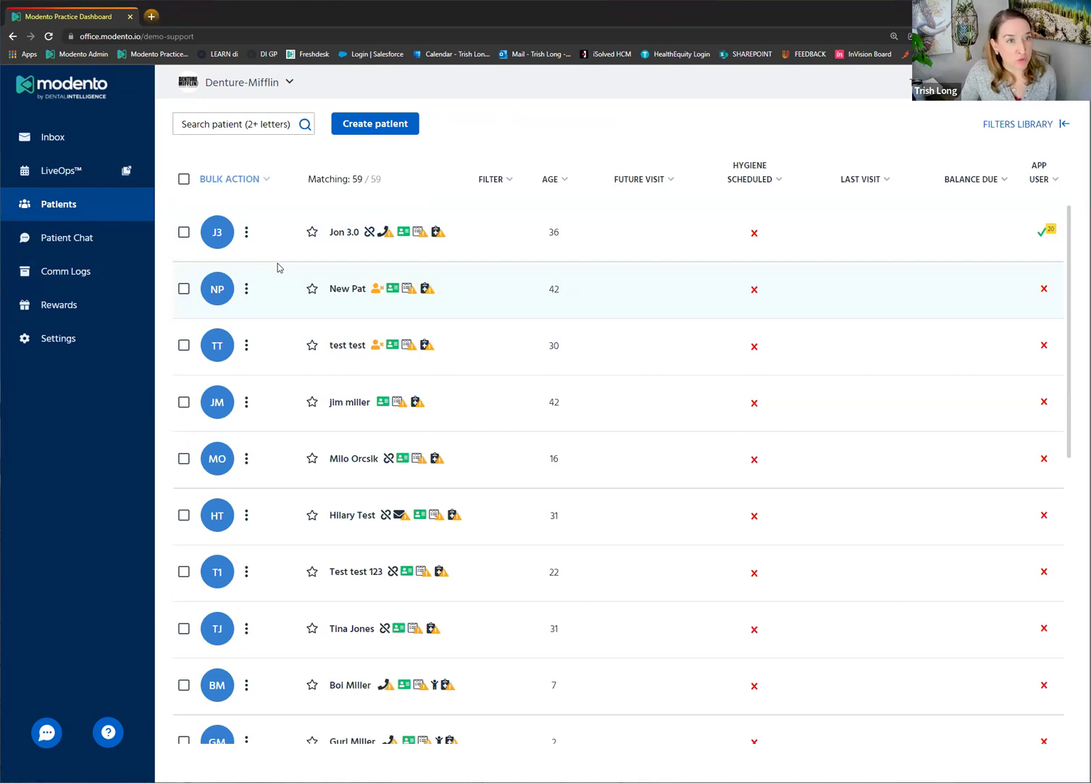
pyautogui.click(246, 347)
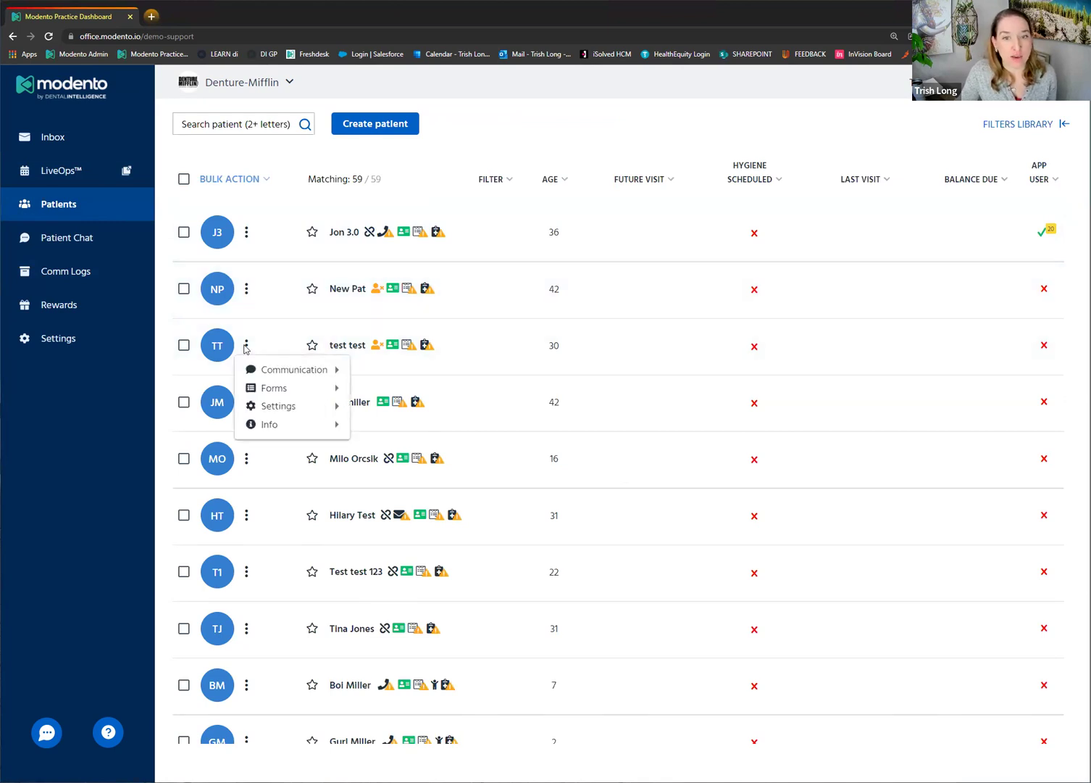
pyautogui.moveTo(282, 372)
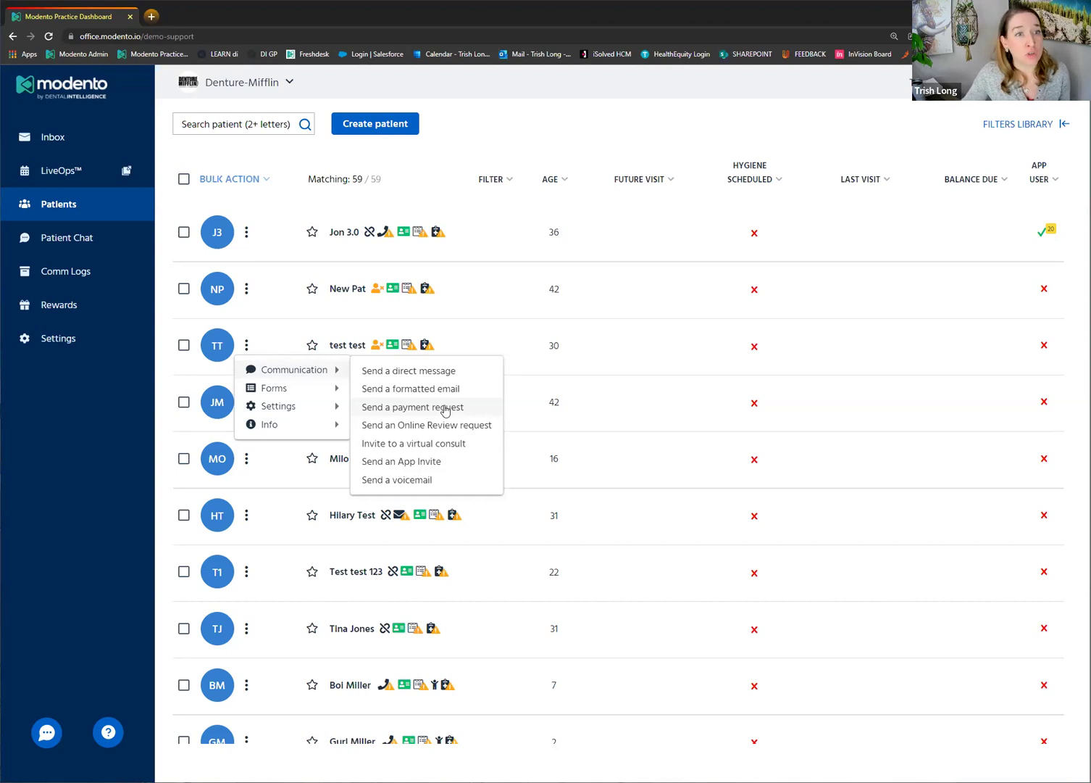
# Step: Filter the patient list by balance due to patients with an outstanding balance
pyautogui.click(992, 178)
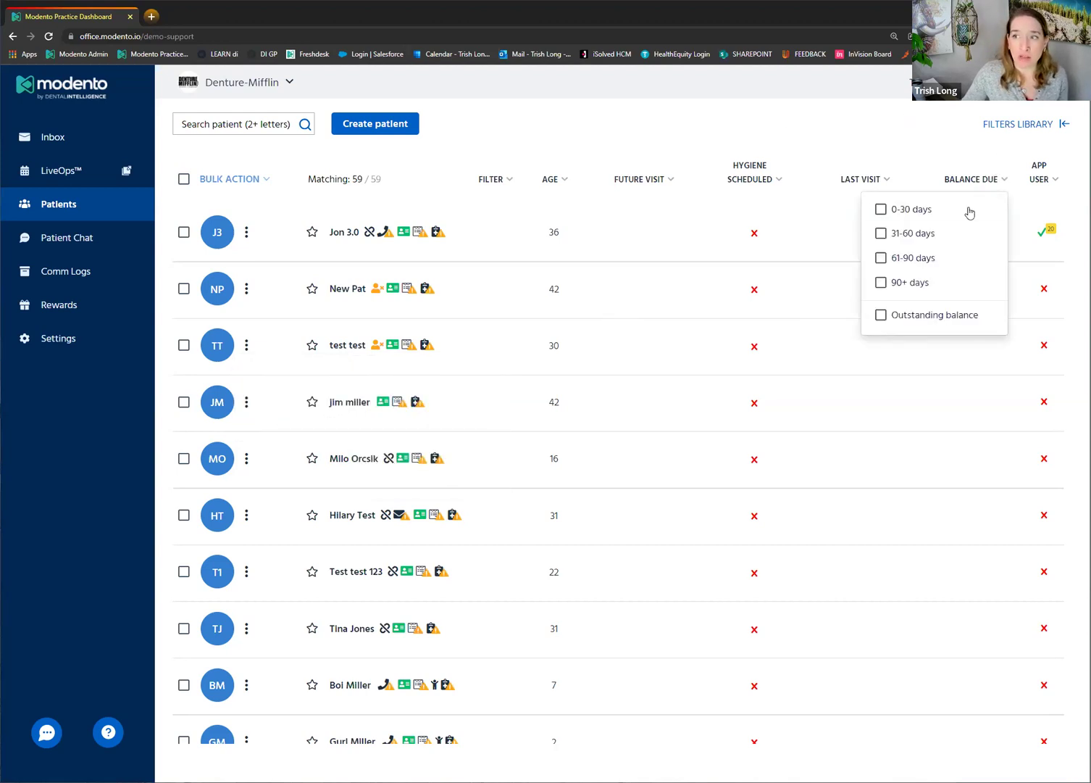
pyautogui.click(906, 317)
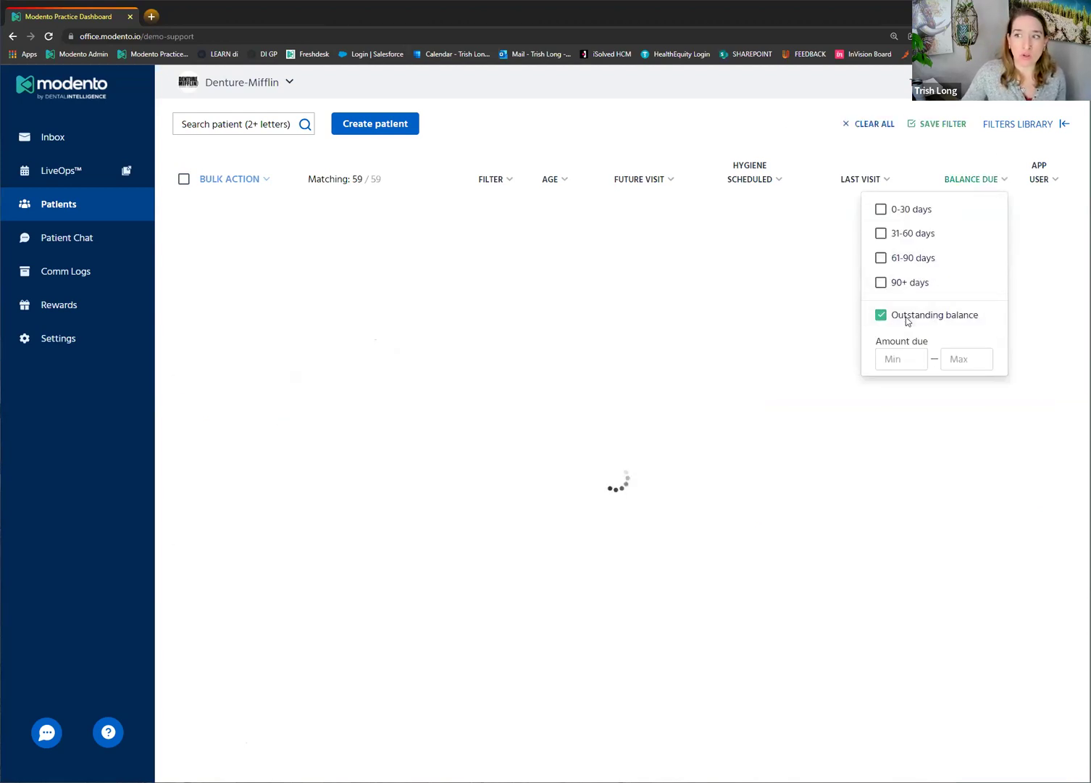
pyautogui.click(771, 127)
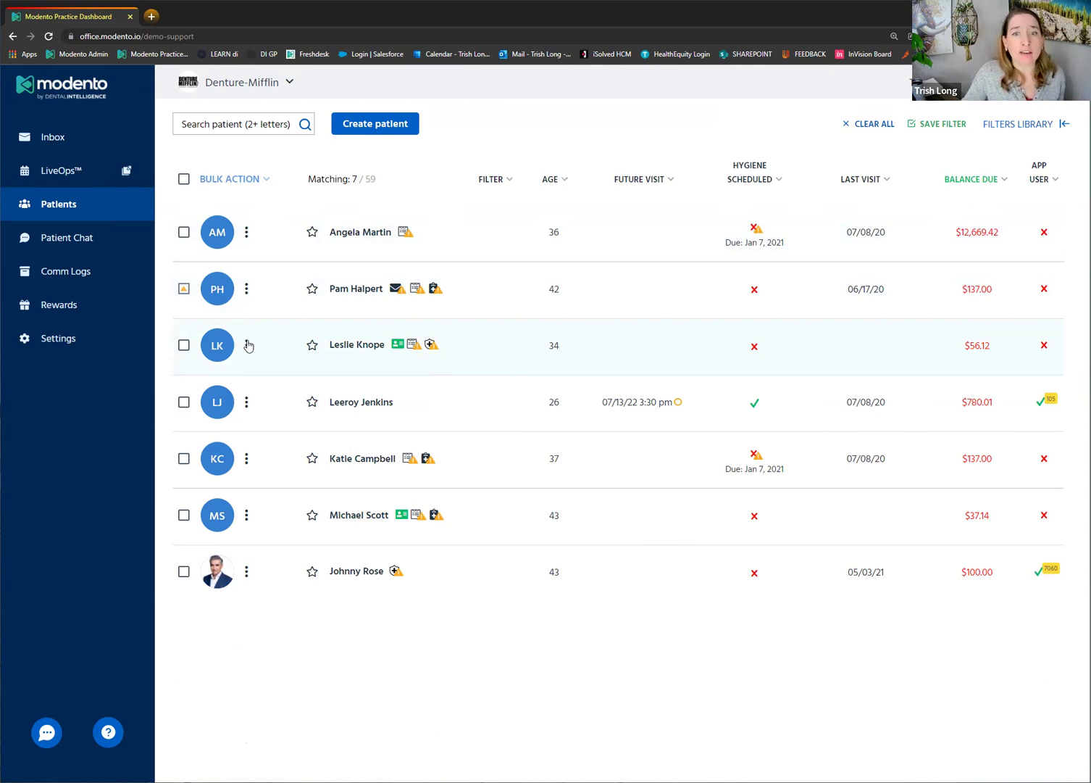
# Step: View the communication and settings options for the third patient in the filtered list, and close them without choosing any
pyautogui.click(247, 346)
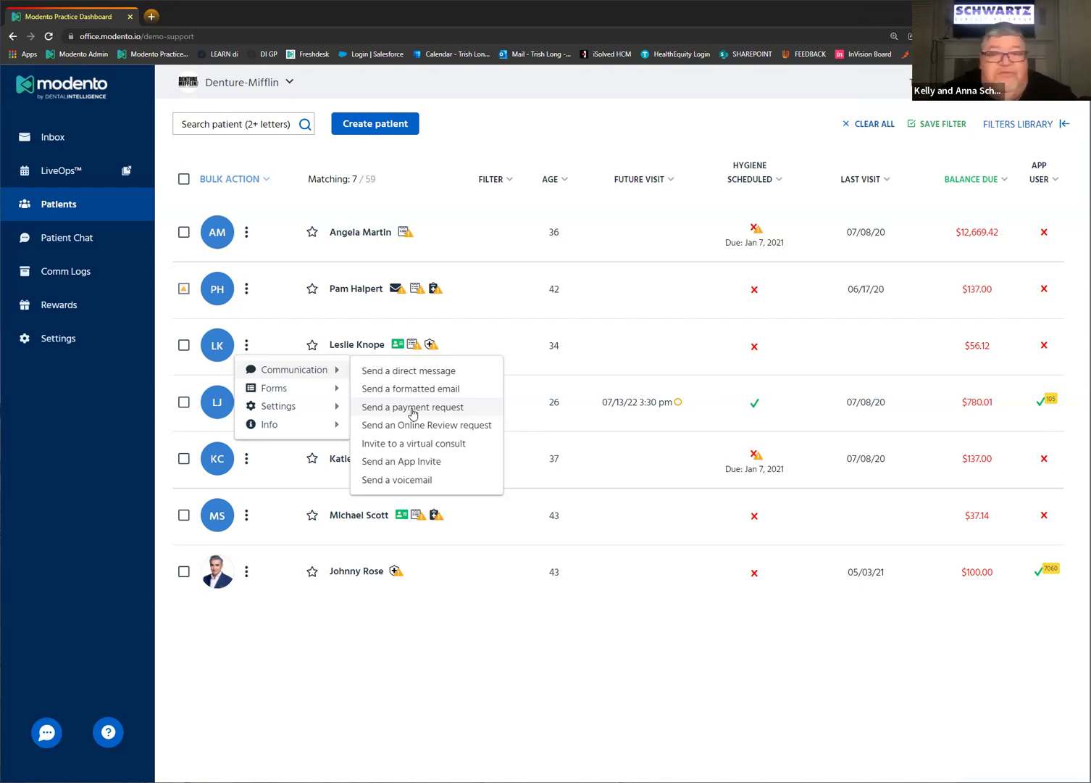
pyautogui.moveTo(287, 406)
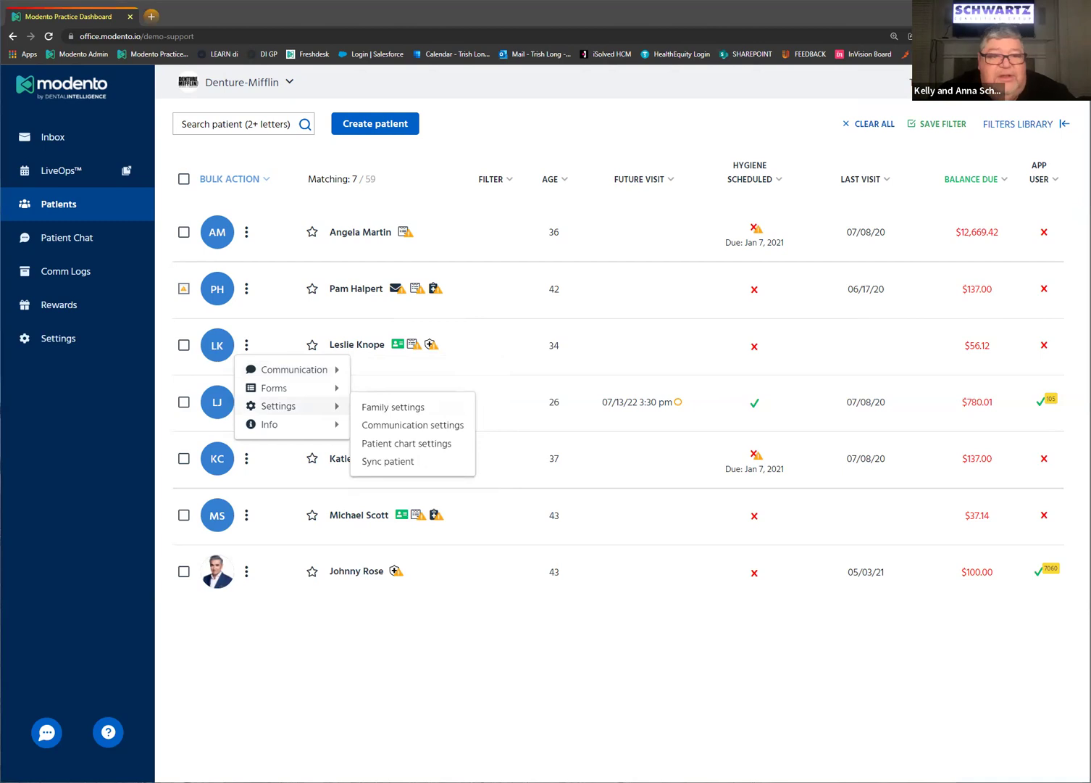
pyautogui.click(110, 446)
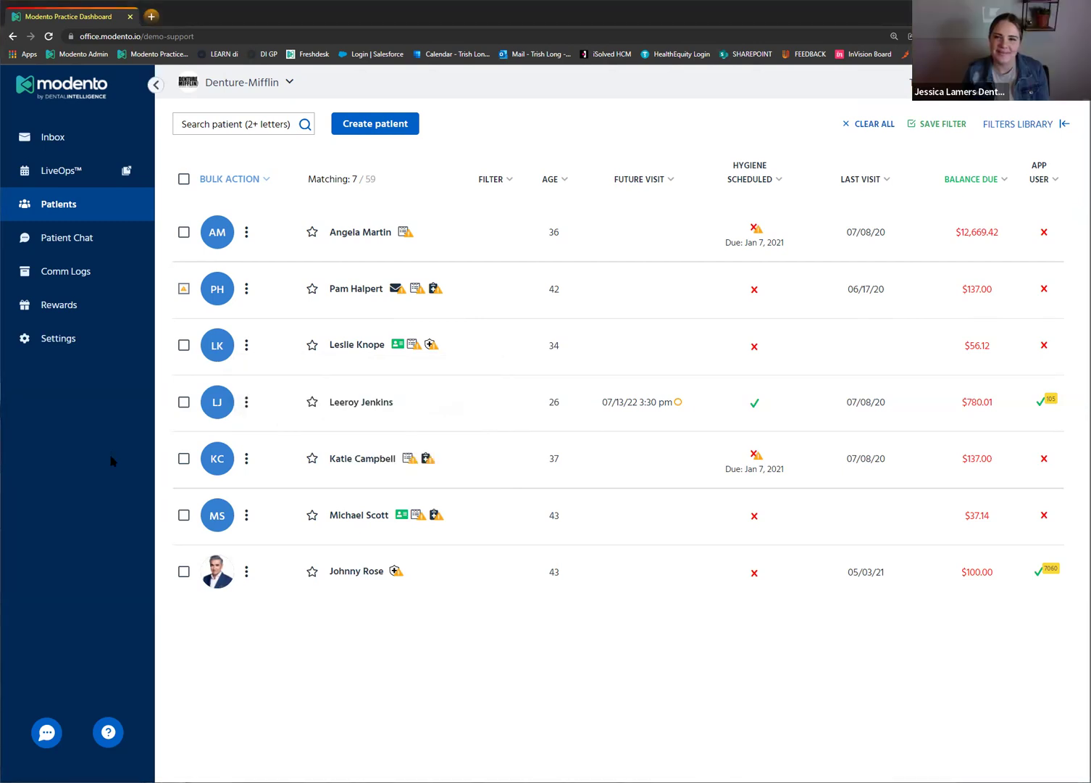
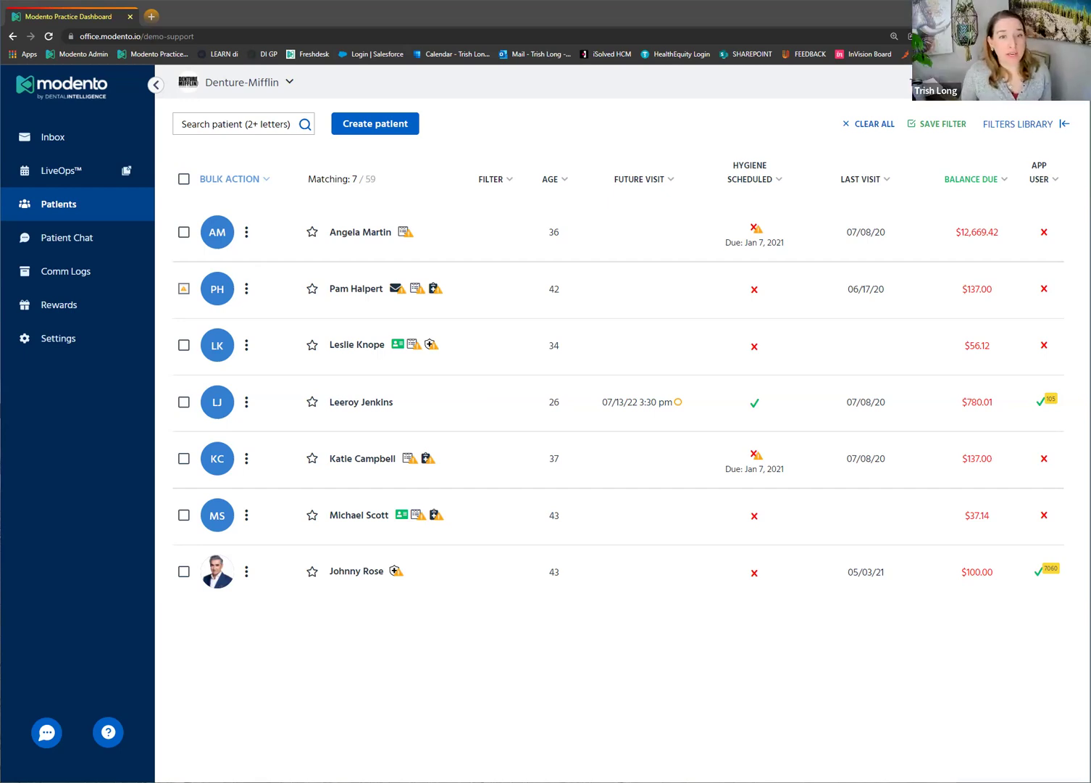
# Step: Return to the Mobile App / Loyalty settings in the practice setup
pyautogui.click(58, 338)
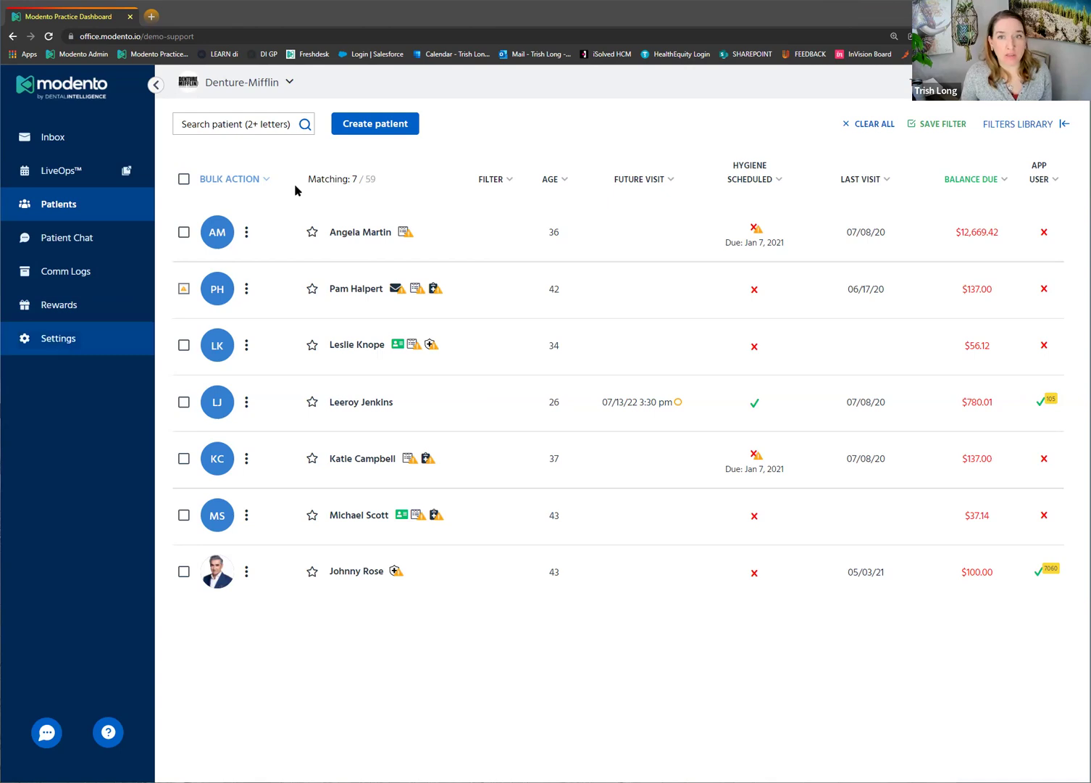
pyautogui.click(356, 134)
pyautogui.click(335, 135)
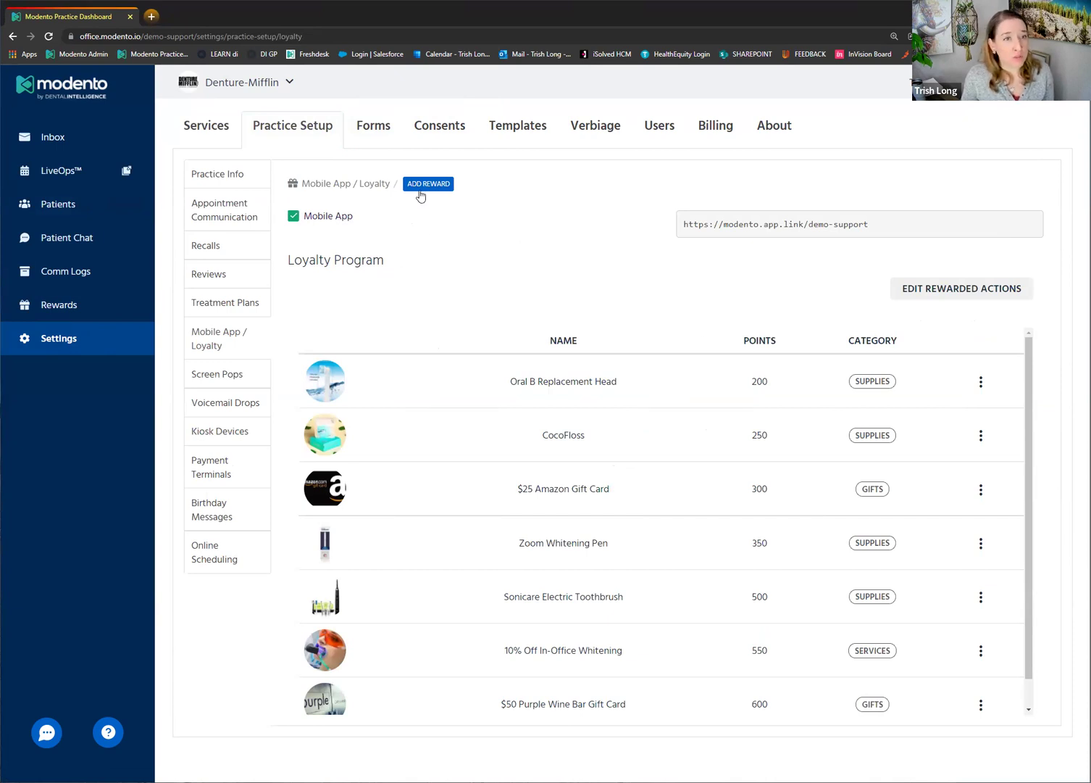
# Step: Turn off the Birthday and Every year with the practice rewarded actions and look through the rest of the list without saving
pyautogui.click(970, 293)
pyautogui.click(310, 410)
pyautogui.click(311, 453)
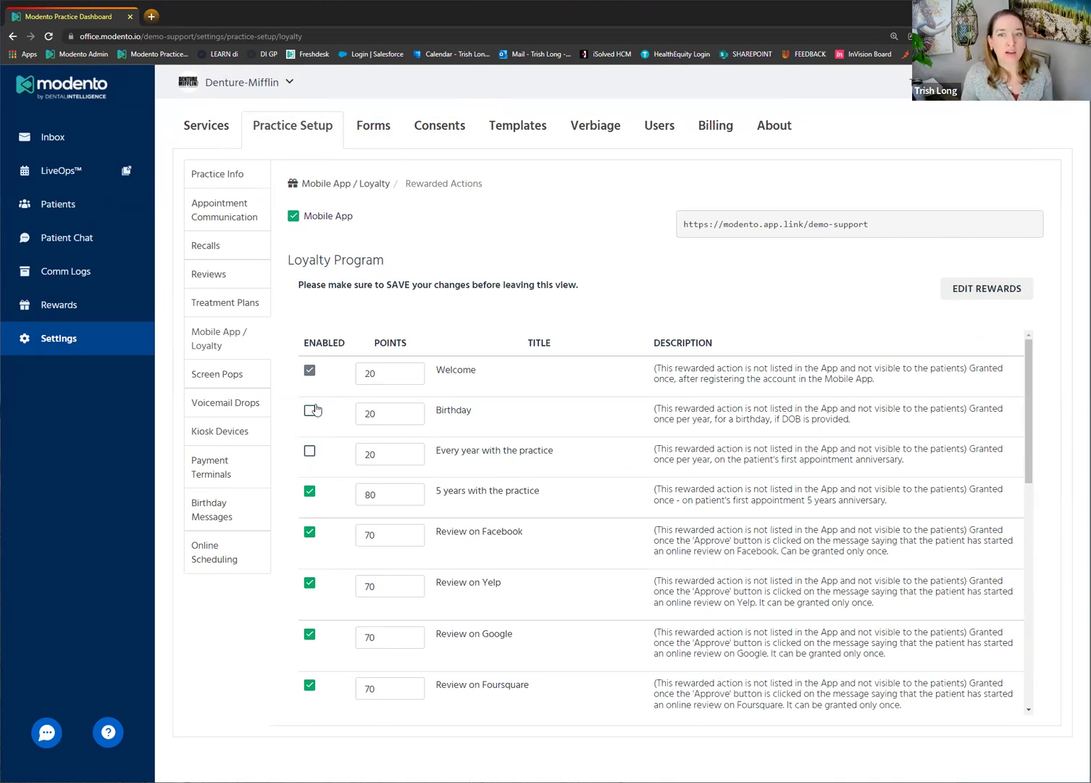
pyautogui.scroll(-8, 318, 624)
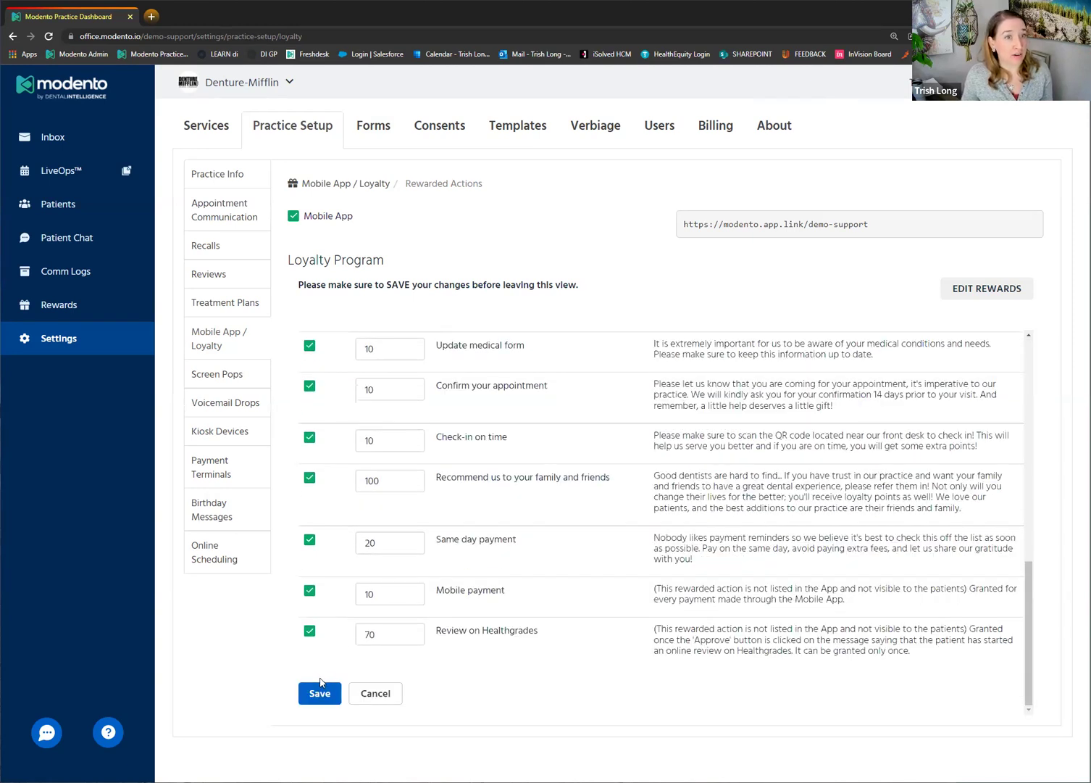
pyautogui.scroll(8, 319, 652)
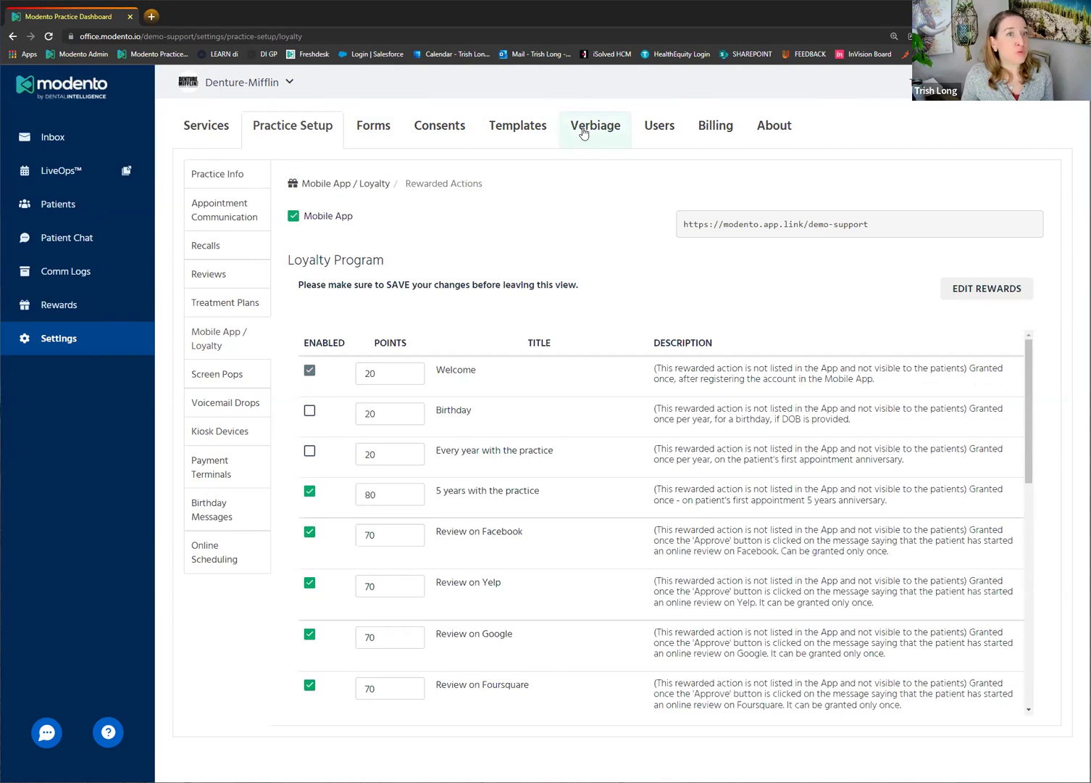
# Step: Open the verbiage customization settings and view the text and email wording of the Mobile Application invite
pyautogui.click(583, 133)
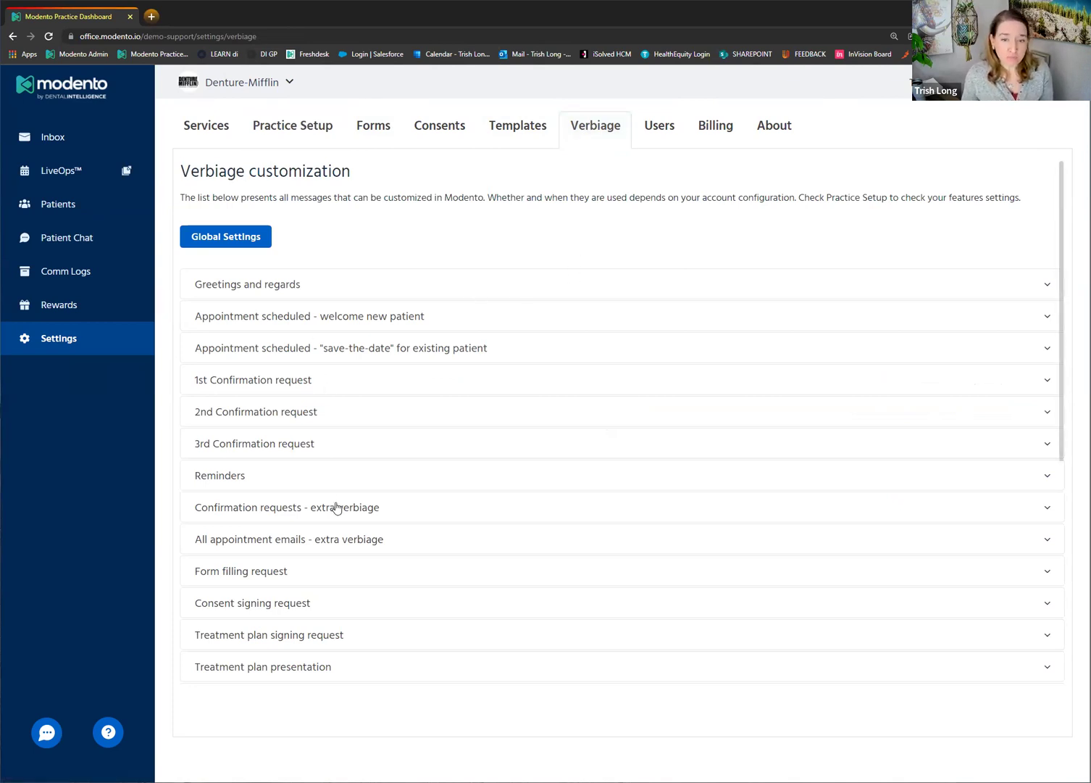
pyautogui.scroll(-5, 295, 390)
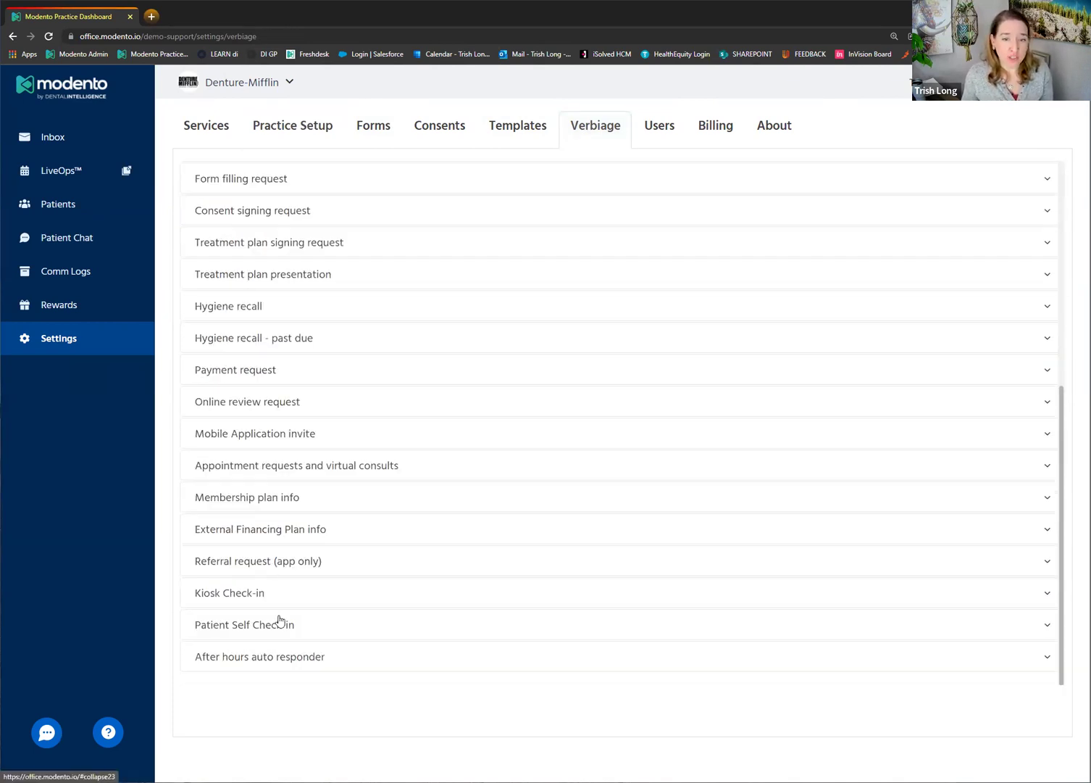
pyautogui.scroll(2, 288, 623)
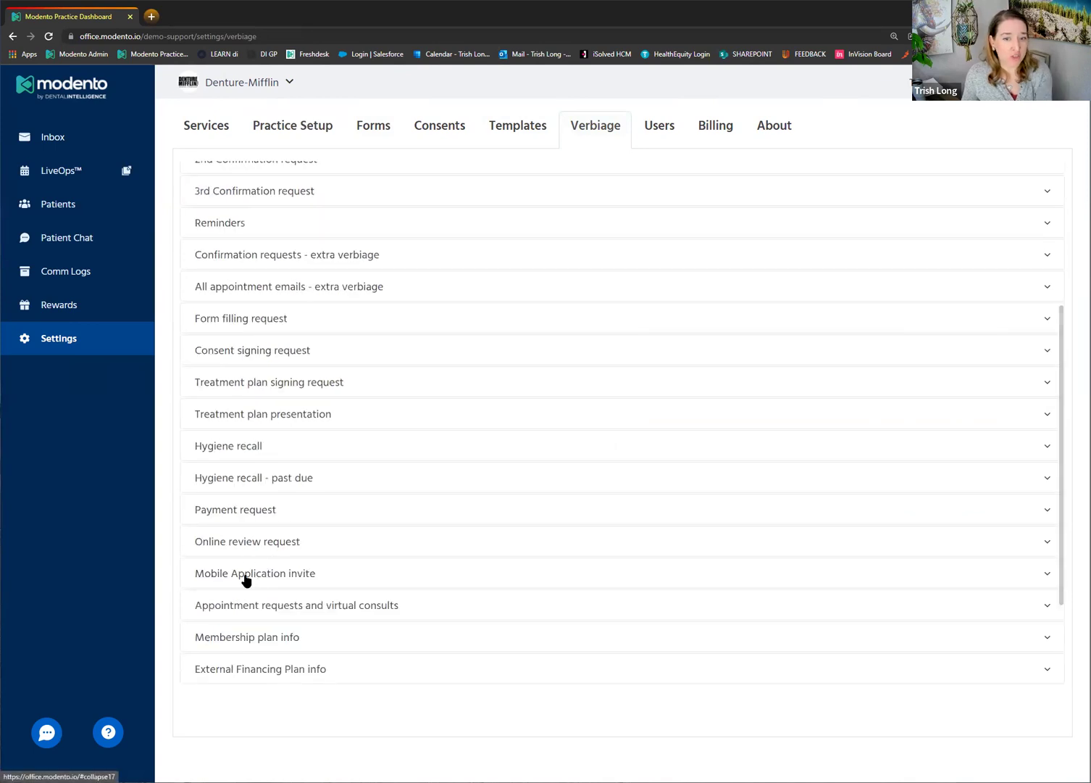
pyautogui.click(245, 578)
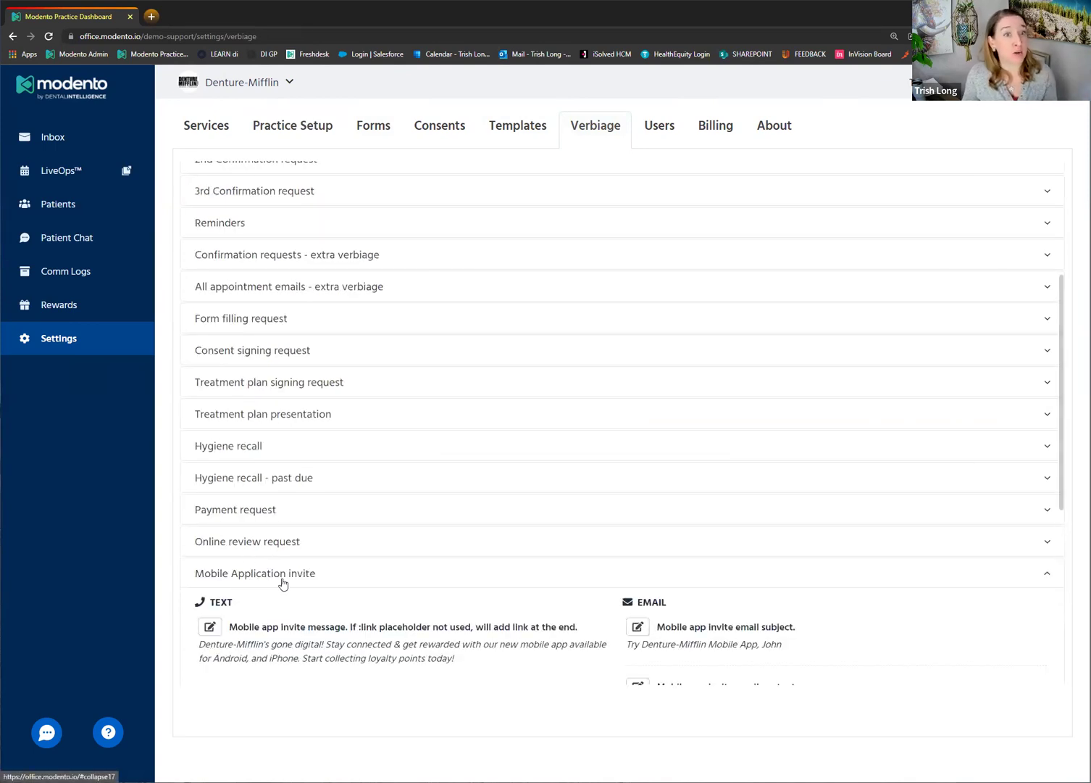
pyautogui.scroll(-2, 310, 583)
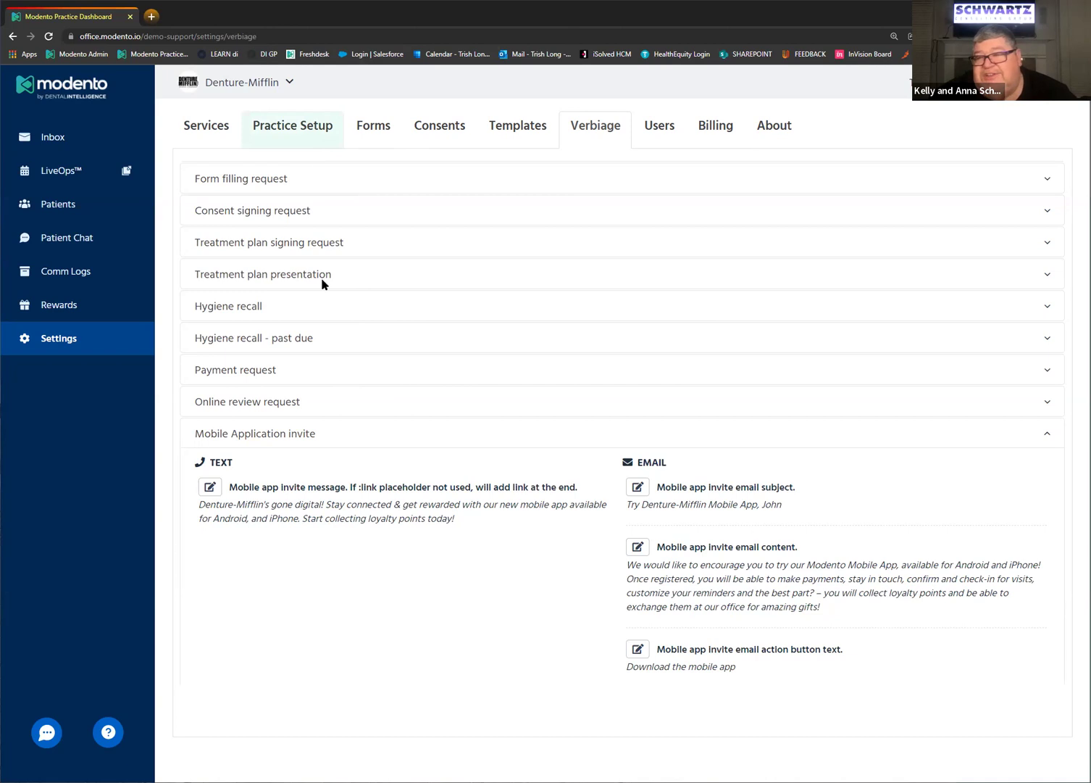
# Step: Review the past-due hygiene recall messages and the new-patient welcome messages, closing the welcome section again
pyautogui.click(295, 336)
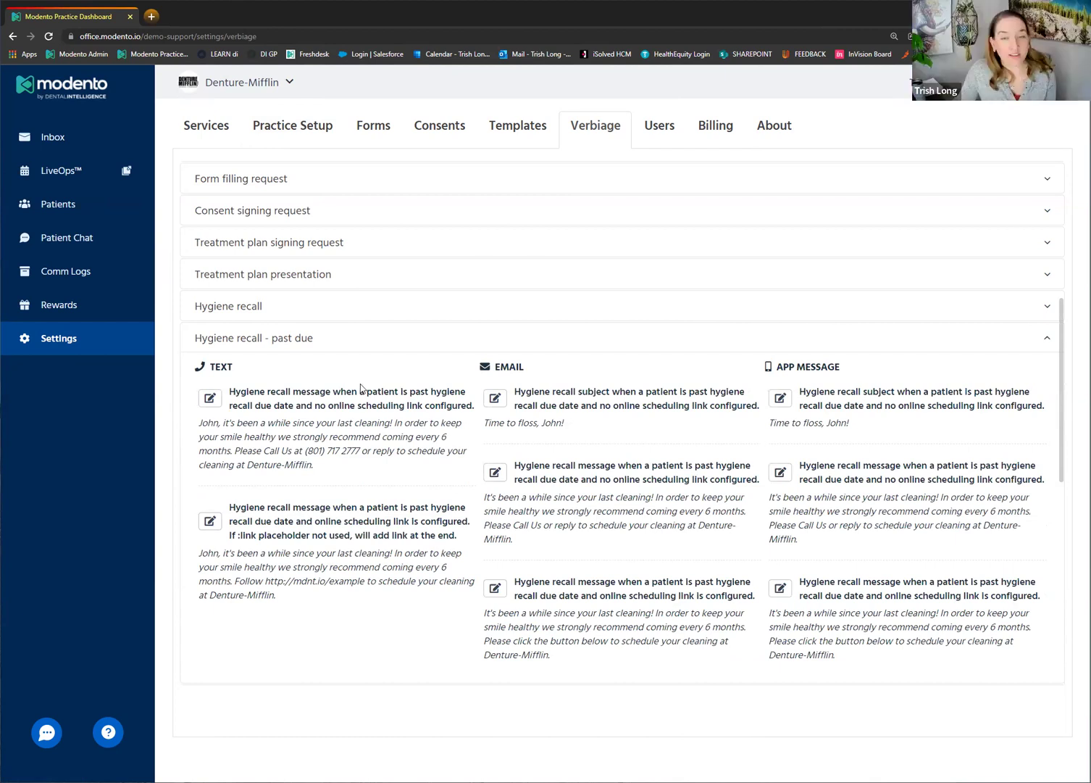
pyautogui.scroll(6, 353, 390)
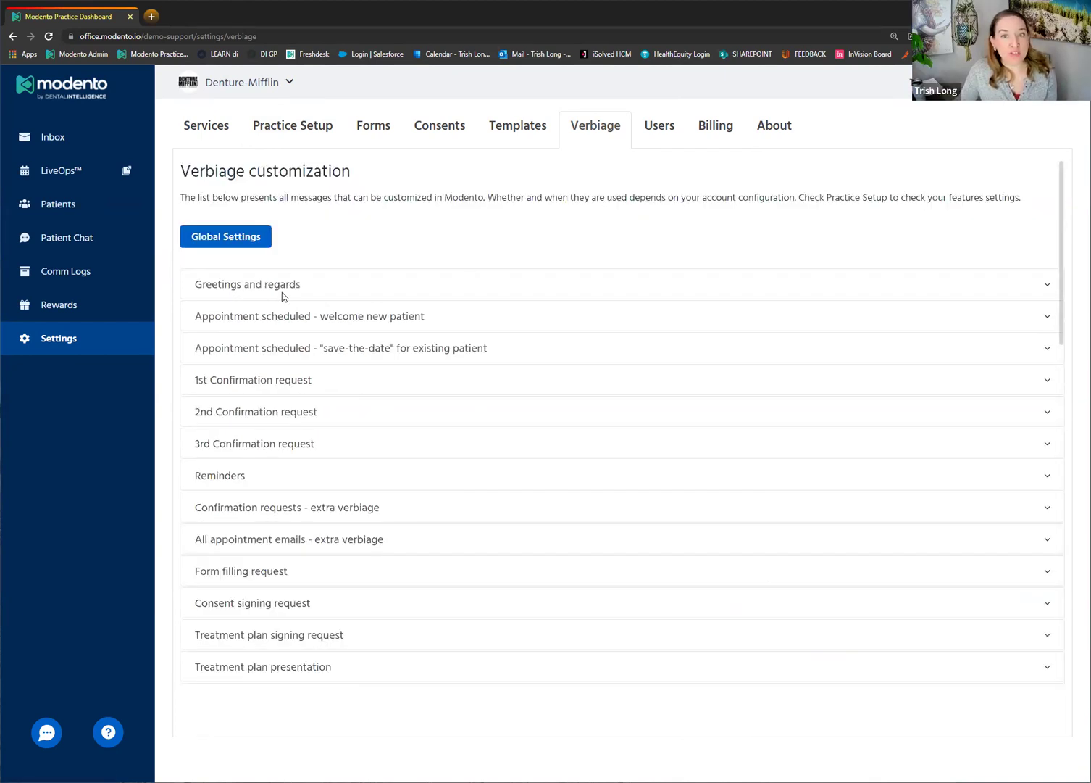
pyautogui.click(249, 320)
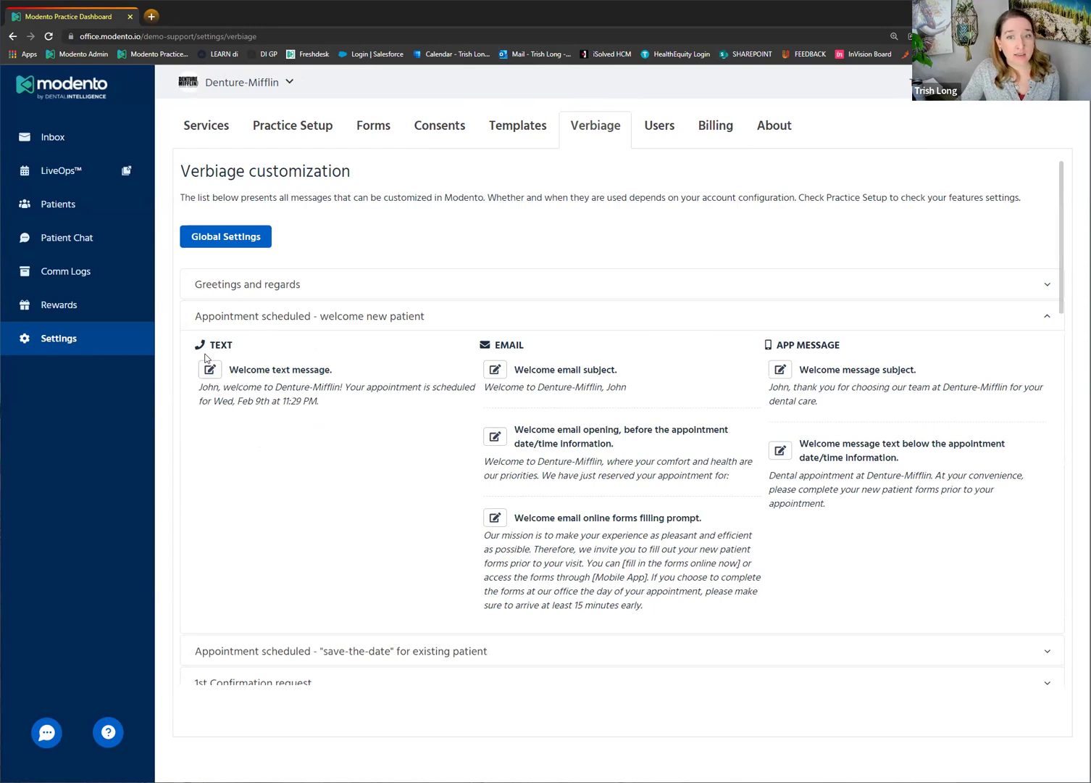
pyautogui.click(232, 319)
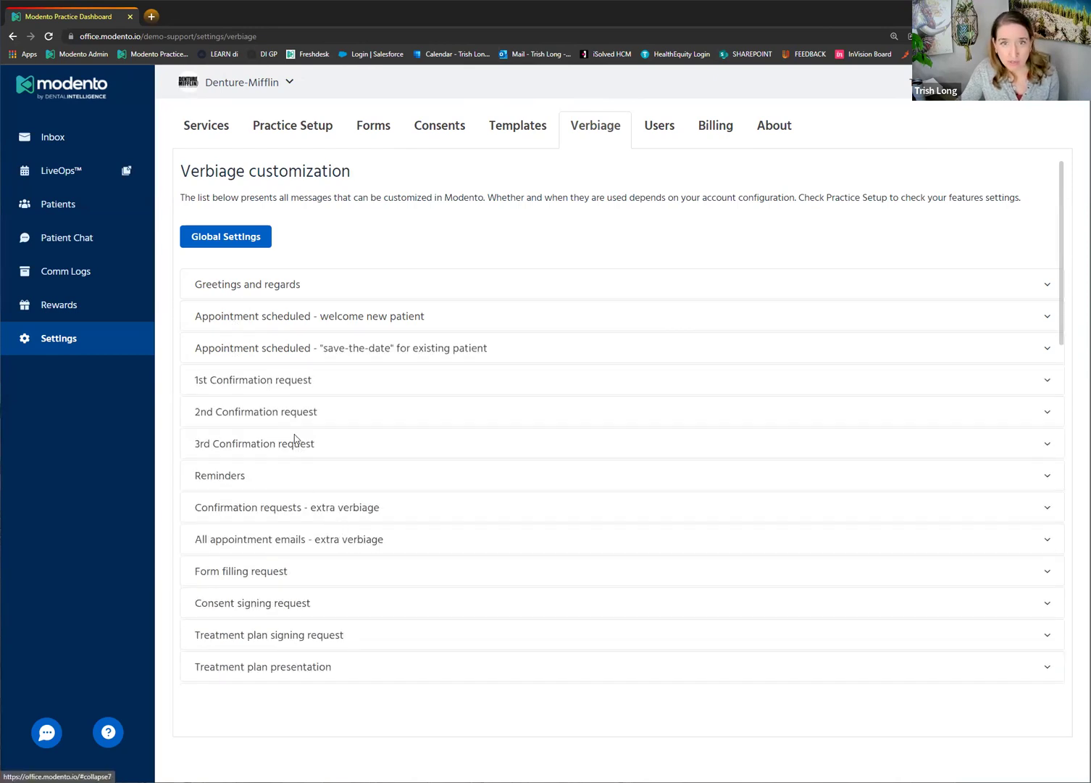
# Step: View the template and placeholders of the past-due hygiene recall text message without a scheduling link, and cancel without changes
pyautogui.scroll(-6, 295, 441)
pyautogui.click(287, 319)
pyautogui.scroll(1, 312, 388)
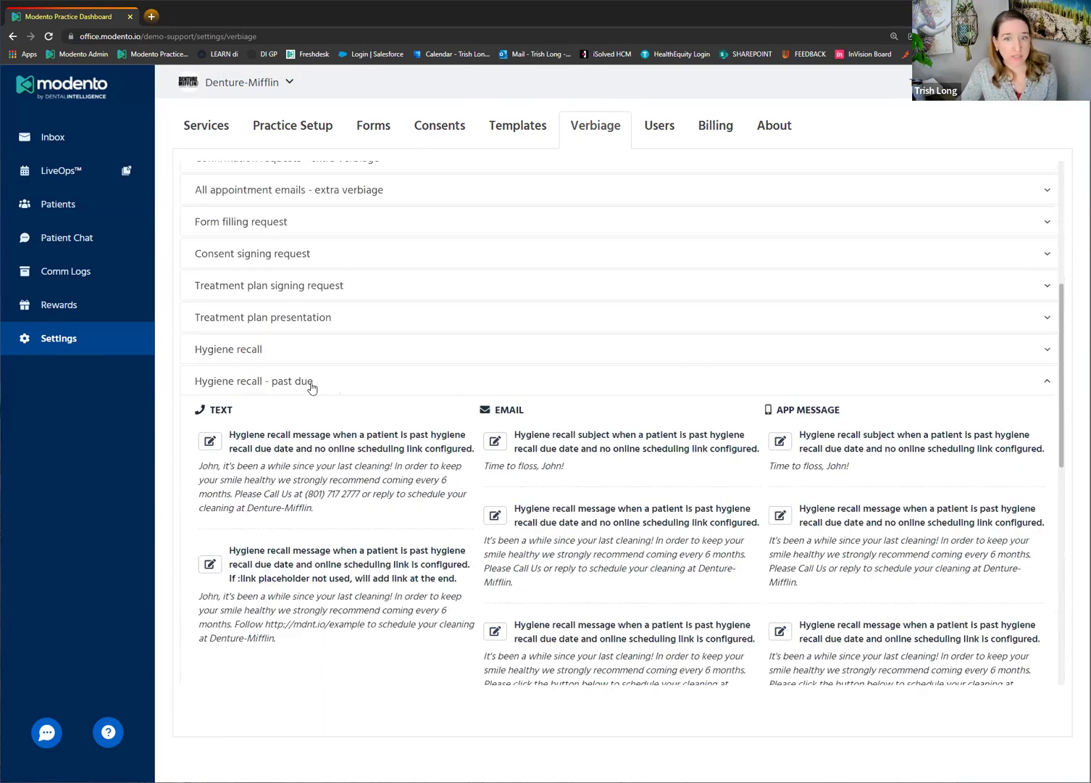
pyautogui.click(209, 442)
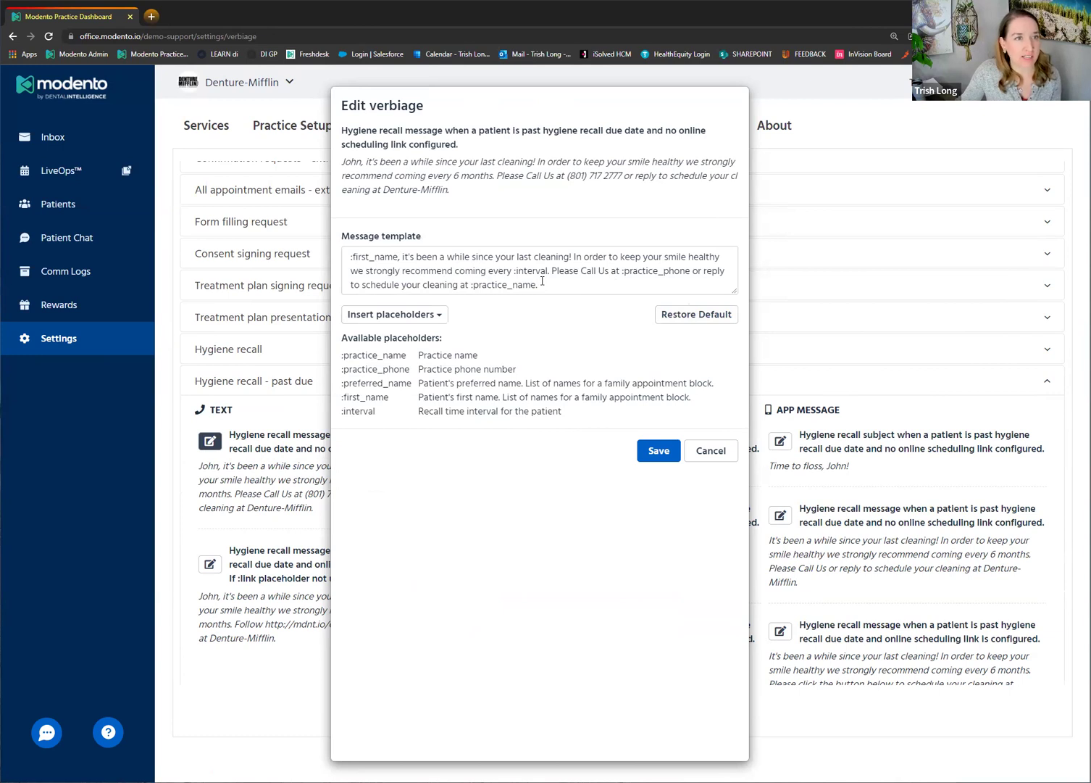
pyautogui.click(710, 453)
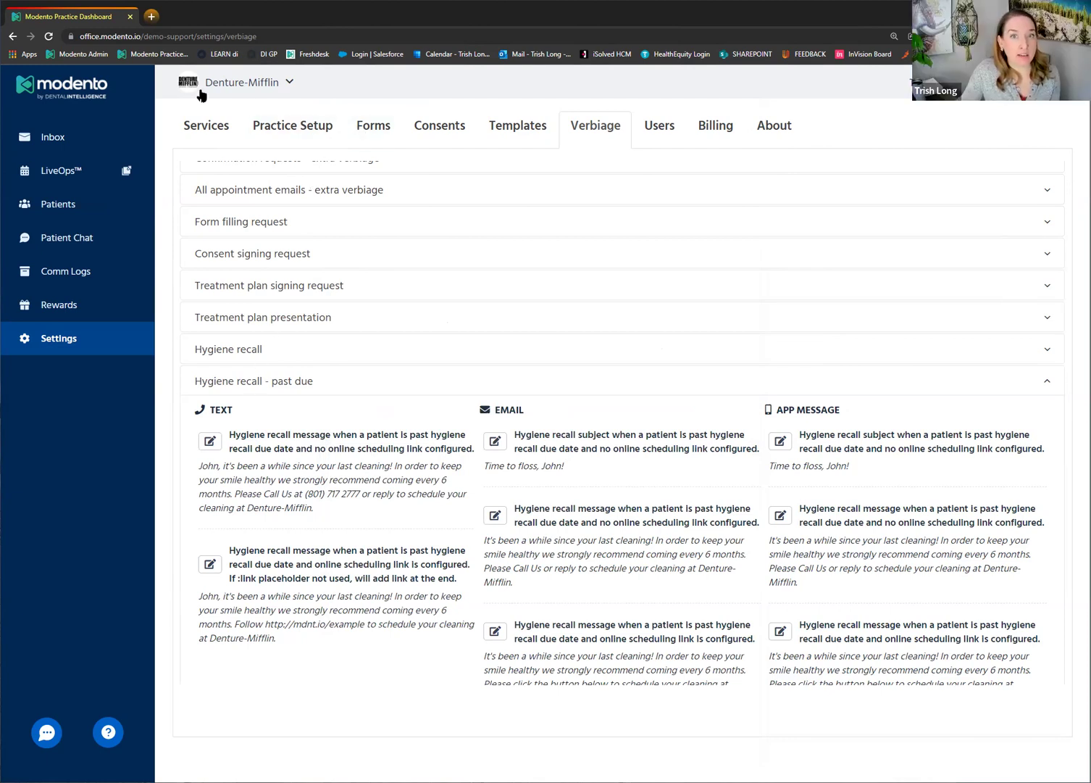
# Step: Open the forms settings, preview the default New Patient Form and its sample PDF, and close both previews
pyautogui.click(371, 129)
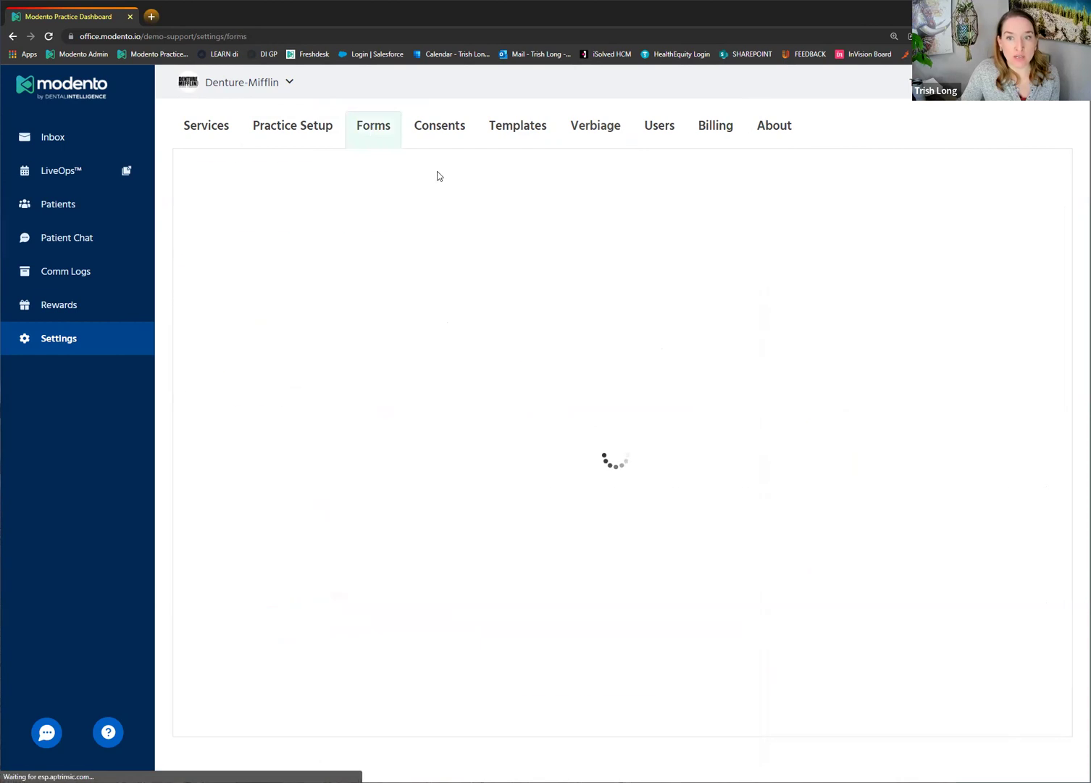
pyautogui.click(547, 382)
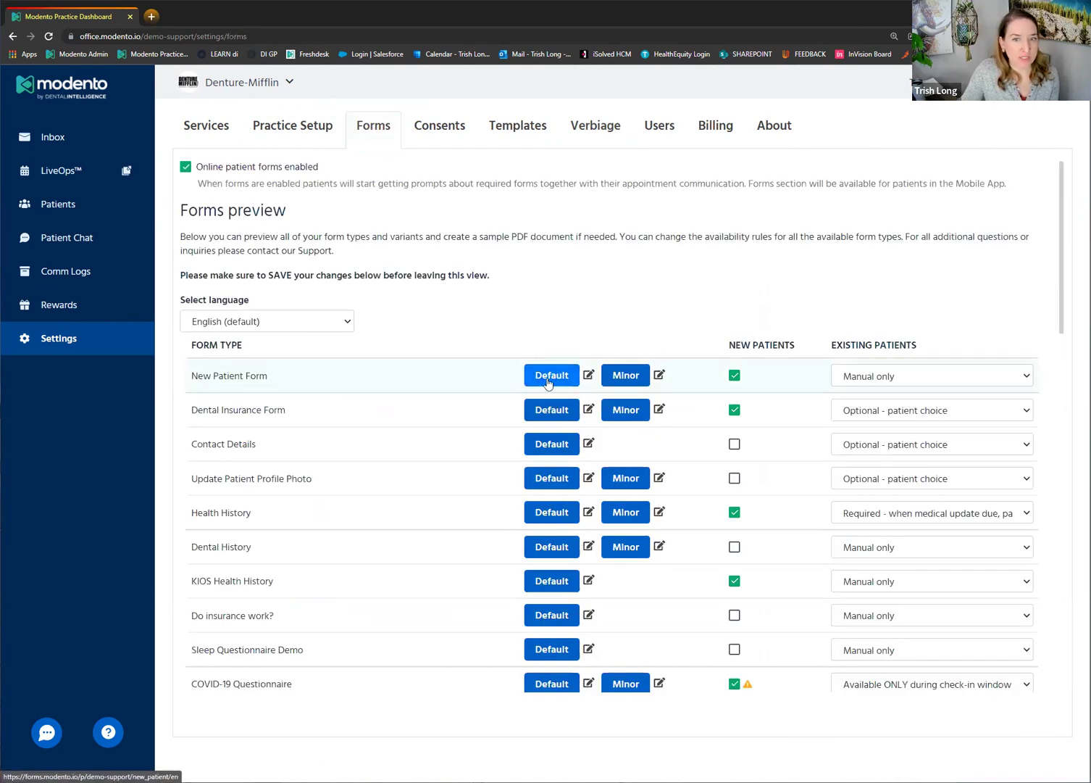
pyautogui.click(548, 382)
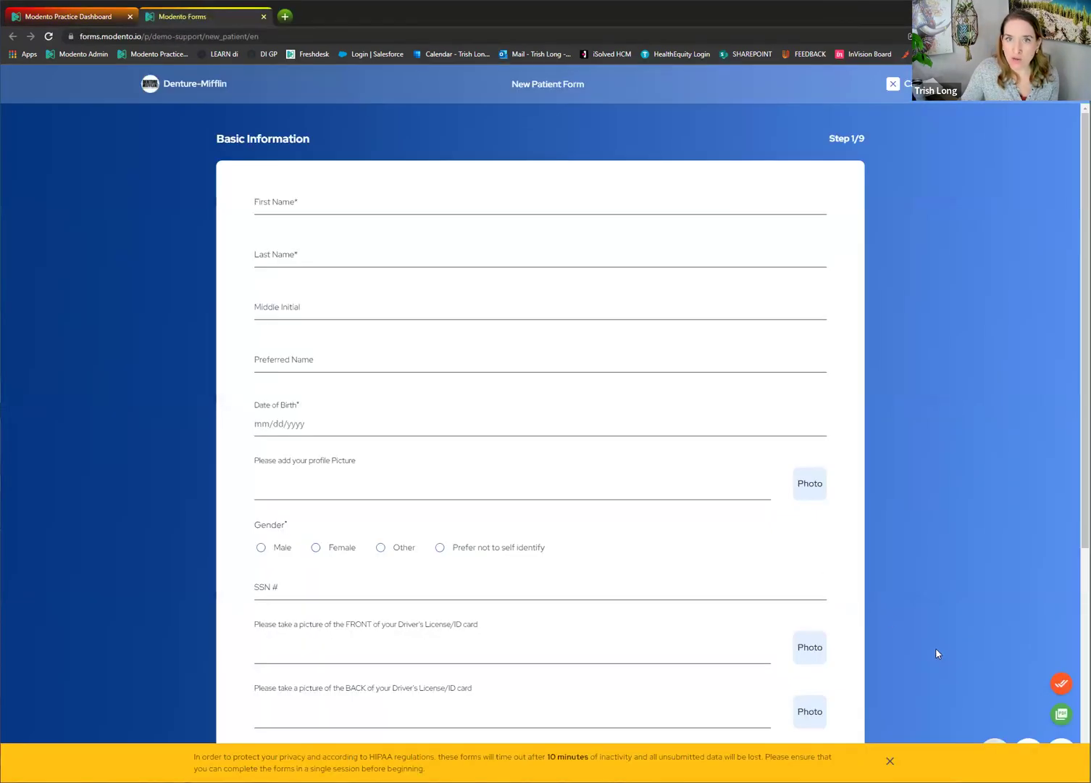
pyautogui.click(1061, 716)
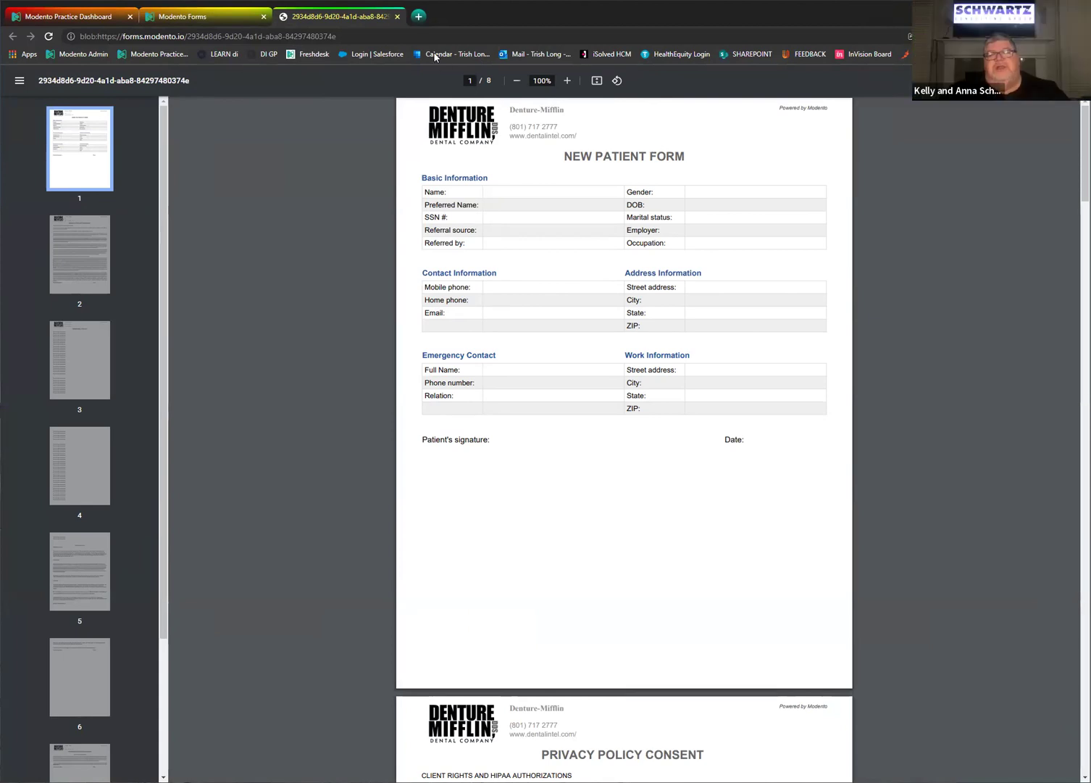
pyautogui.click(398, 17)
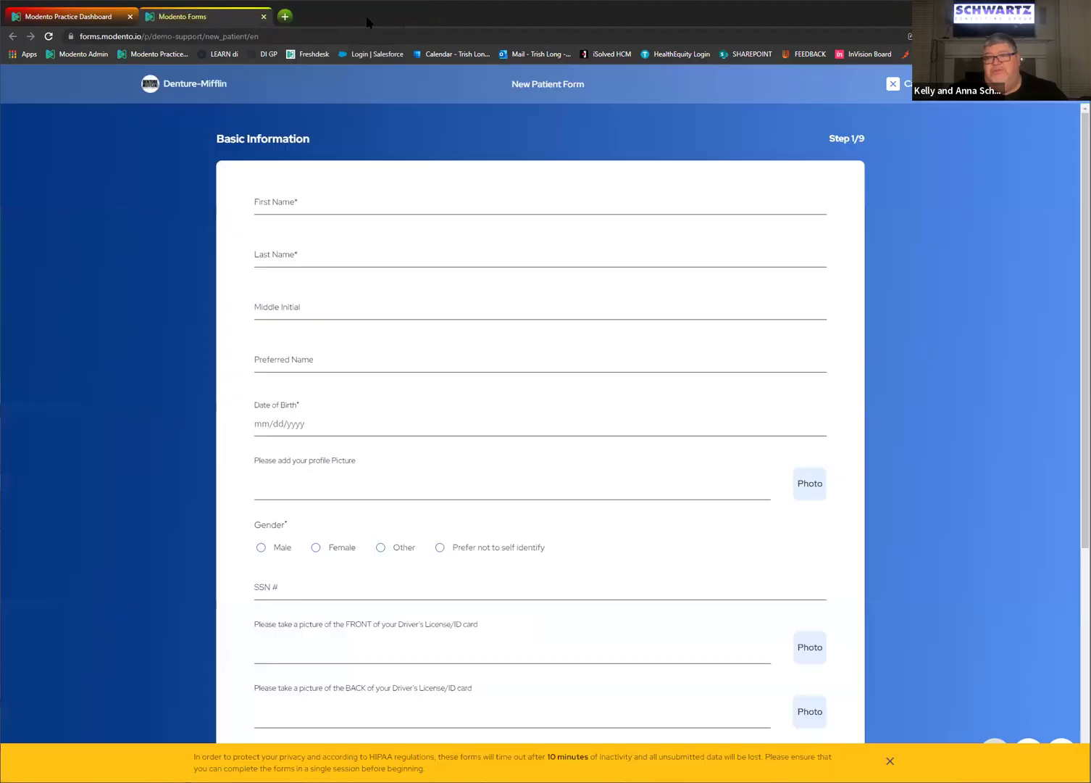
pyautogui.click(264, 17)
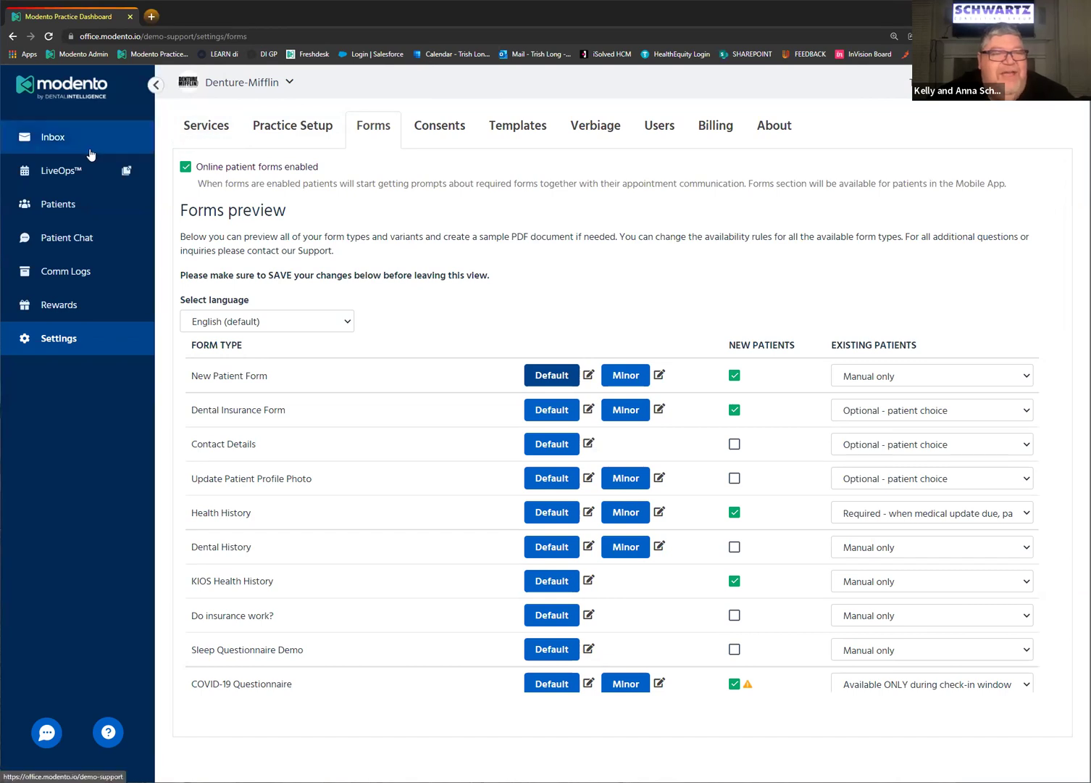
# Step: View the Voicemail Drops options in the practice setup and expand the section for adding a new sound
pyautogui.click(79, 209)
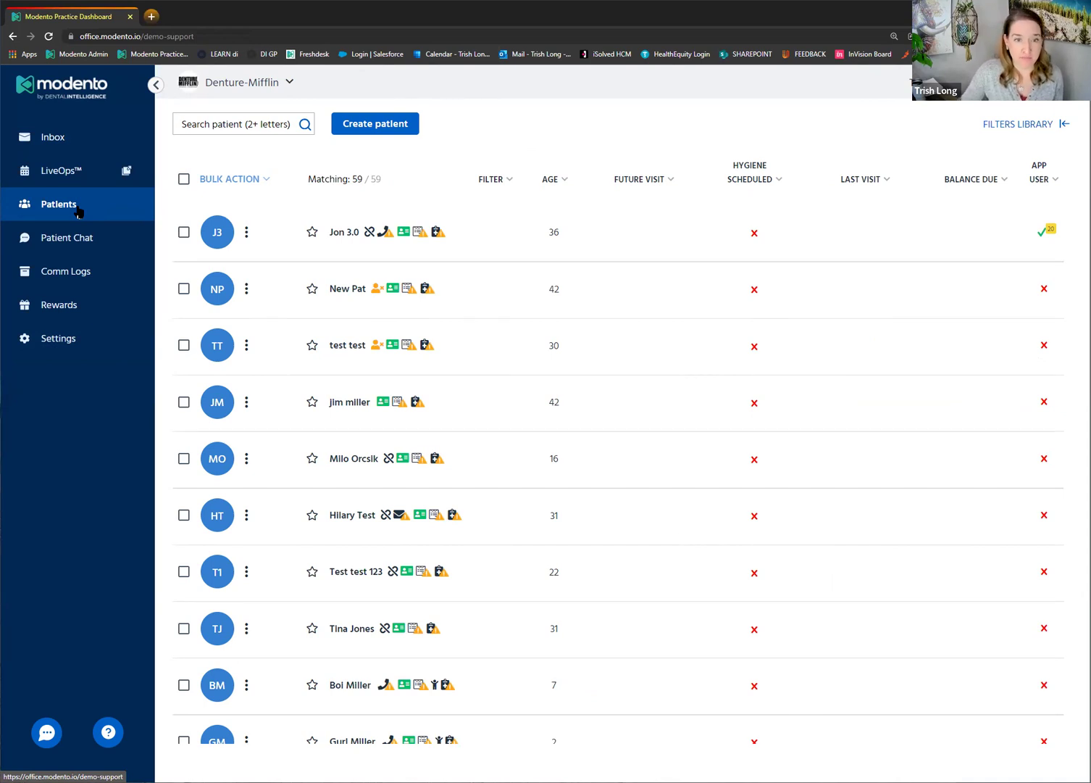
pyautogui.click(79, 338)
pyautogui.click(293, 127)
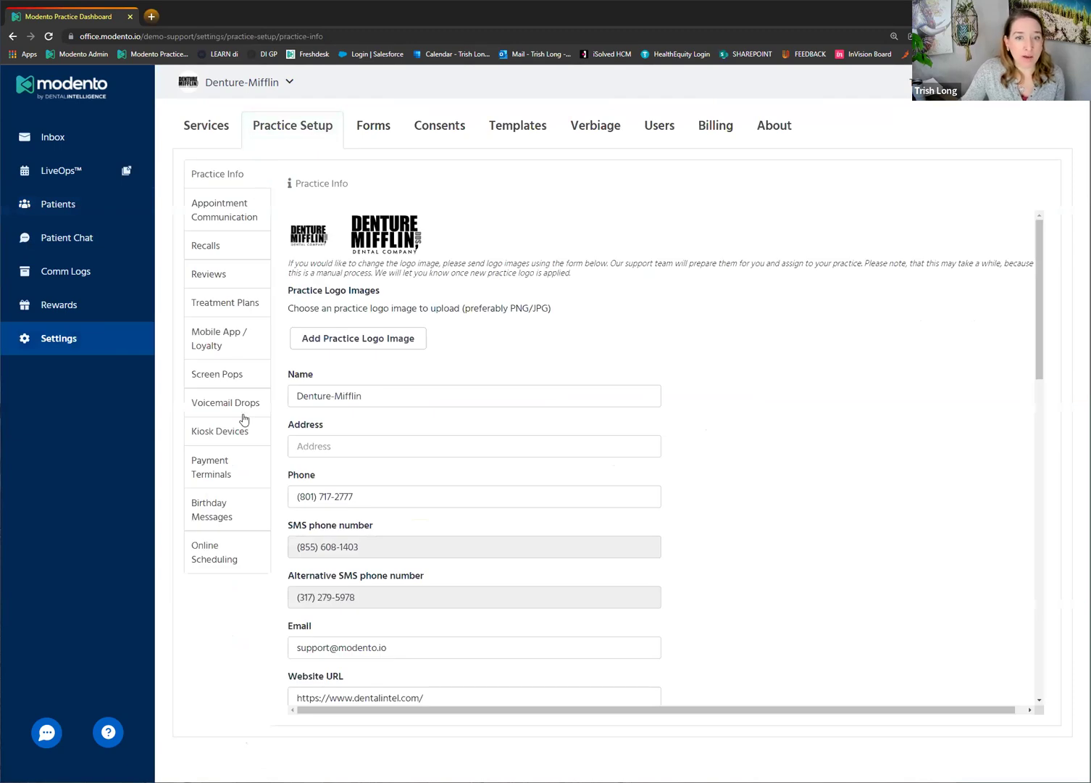
pyautogui.click(230, 410)
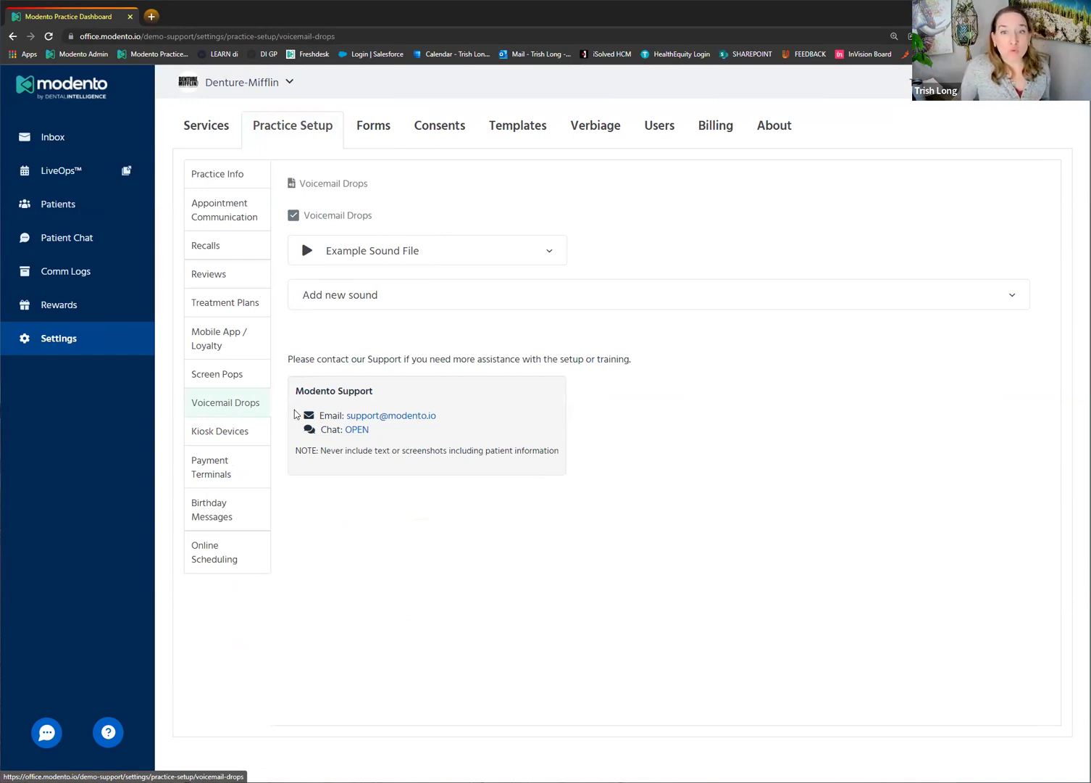
pyautogui.click(363, 306)
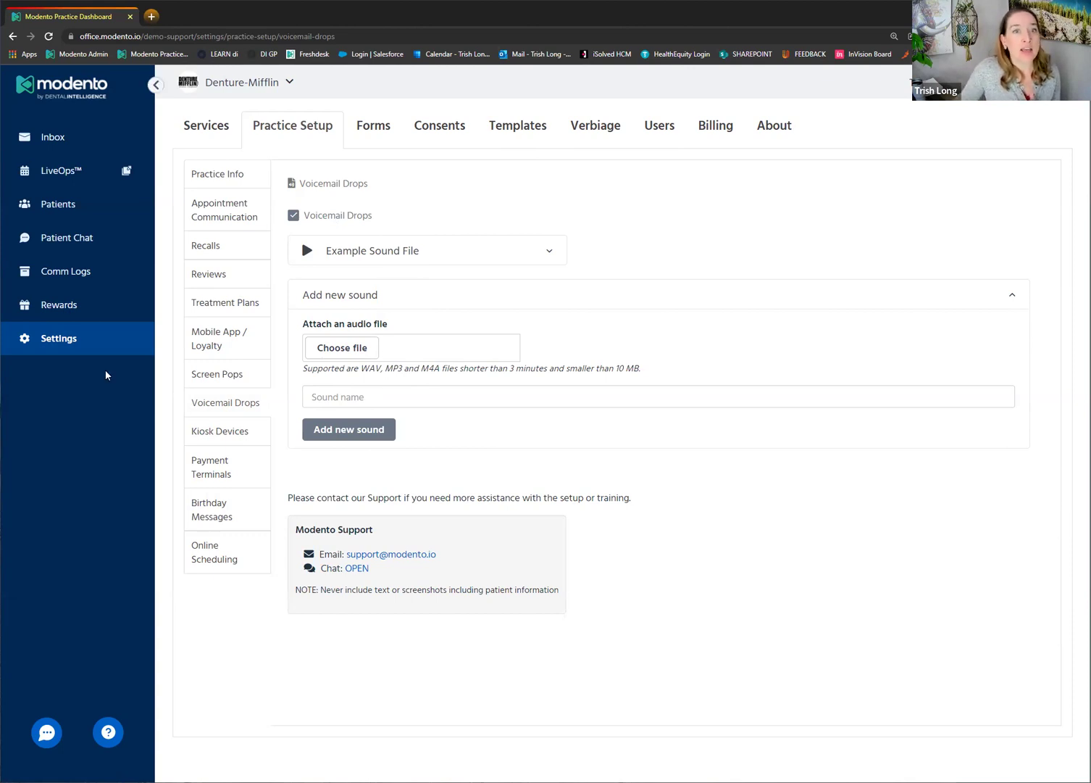
# Step: Select the first, third, fifth and seventh patients in the patient list
pyautogui.click(60, 209)
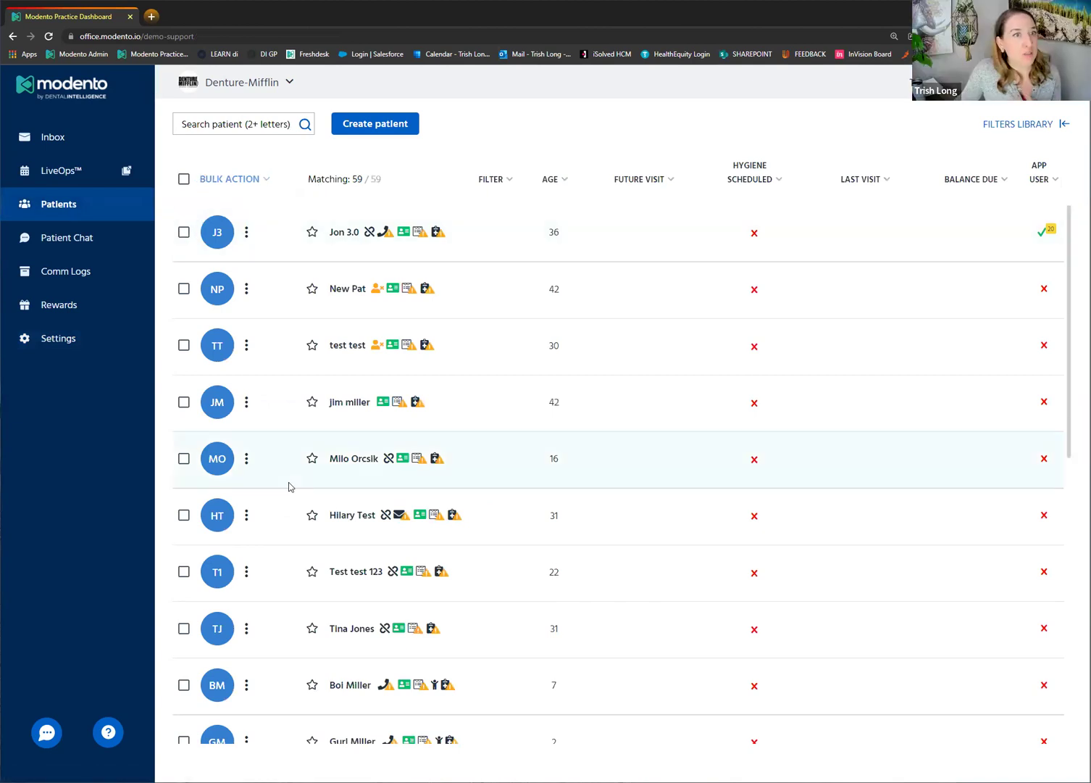
pyautogui.click(184, 231)
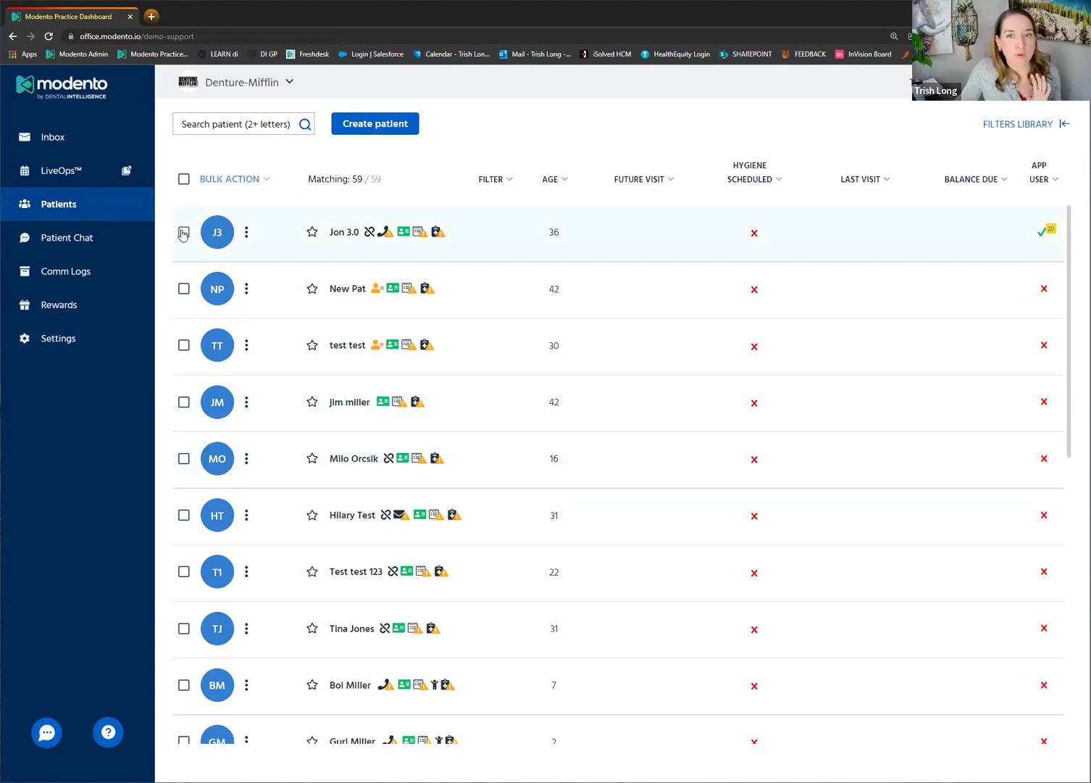
pyautogui.click(183, 345)
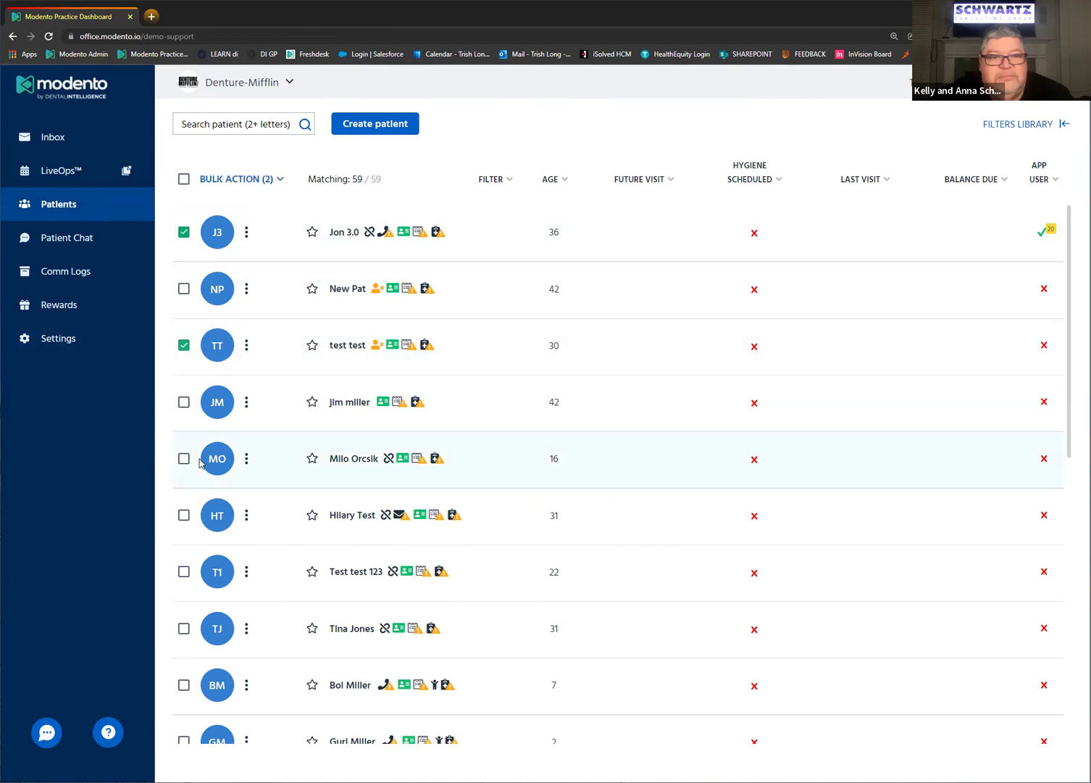
pyautogui.click(184, 459)
pyautogui.click(184, 571)
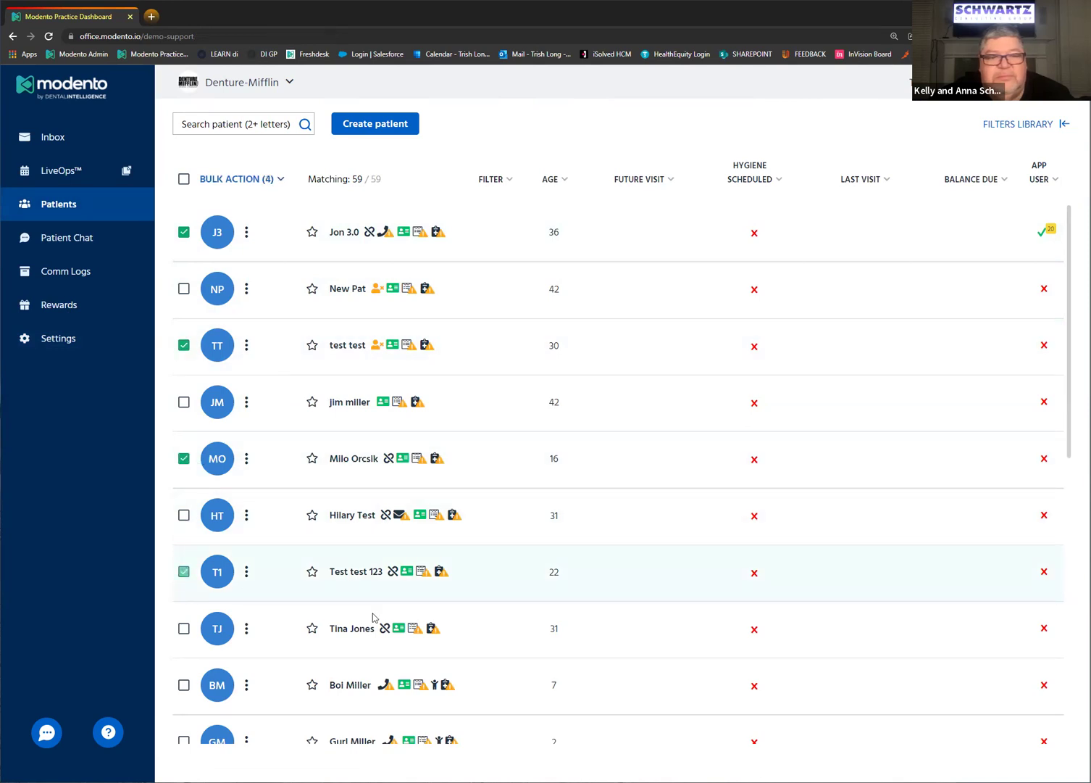
# Step: View the bulk voicemail options for the selected patients, including Send at specific time, and cancel without sending
pyautogui.click(246, 181)
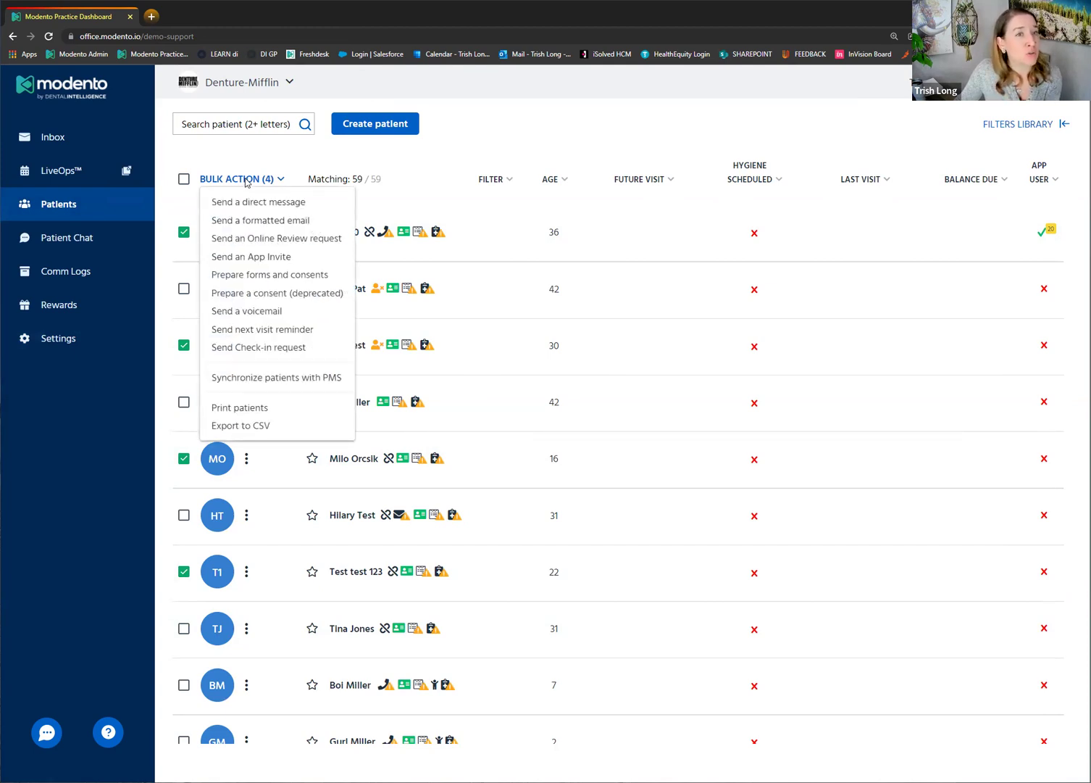
pyautogui.click(253, 313)
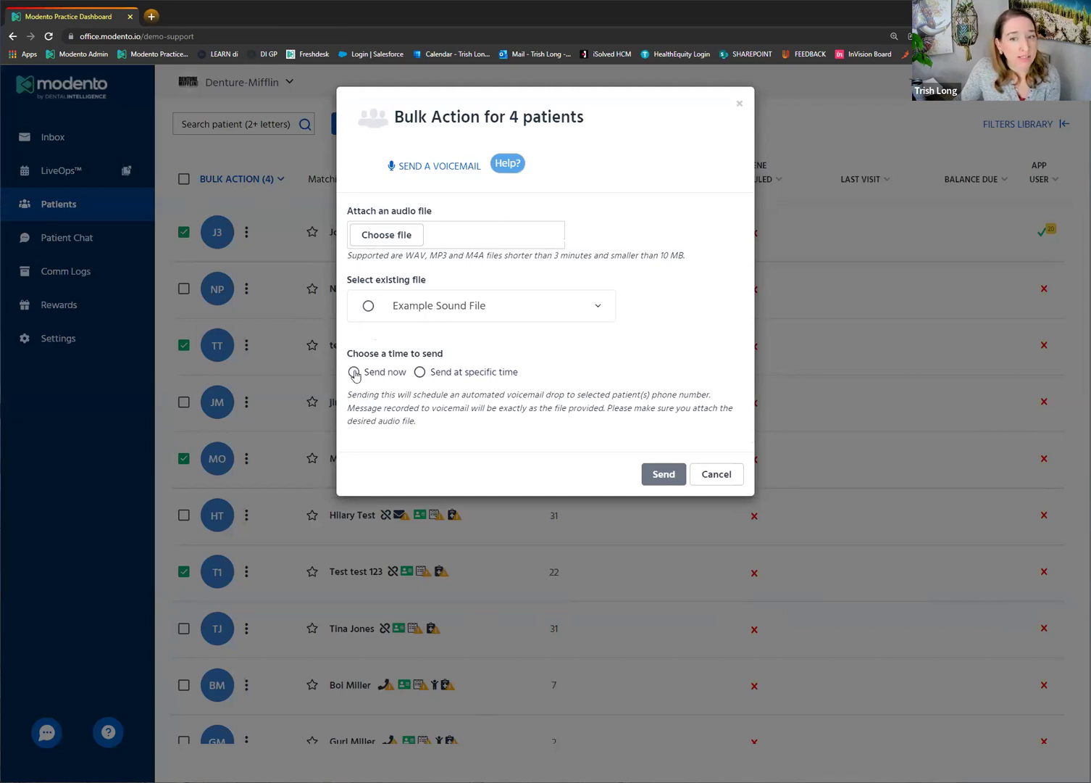
pyautogui.click(420, 374)
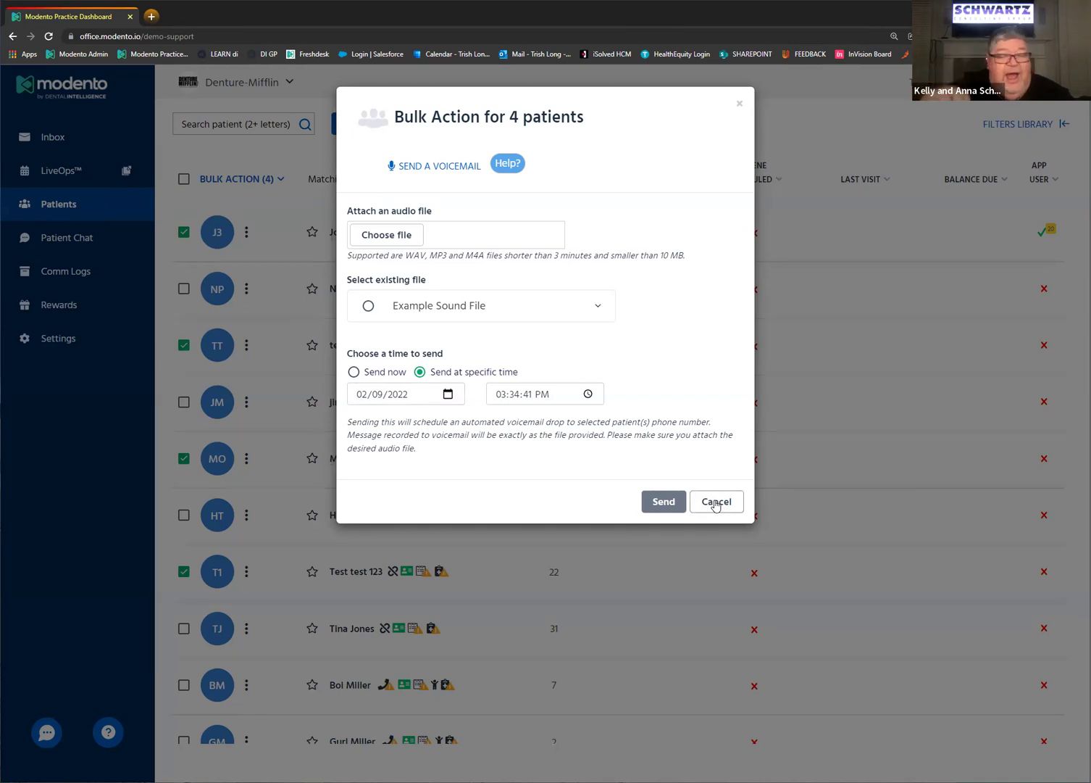
pyautogui.click(716, 502)
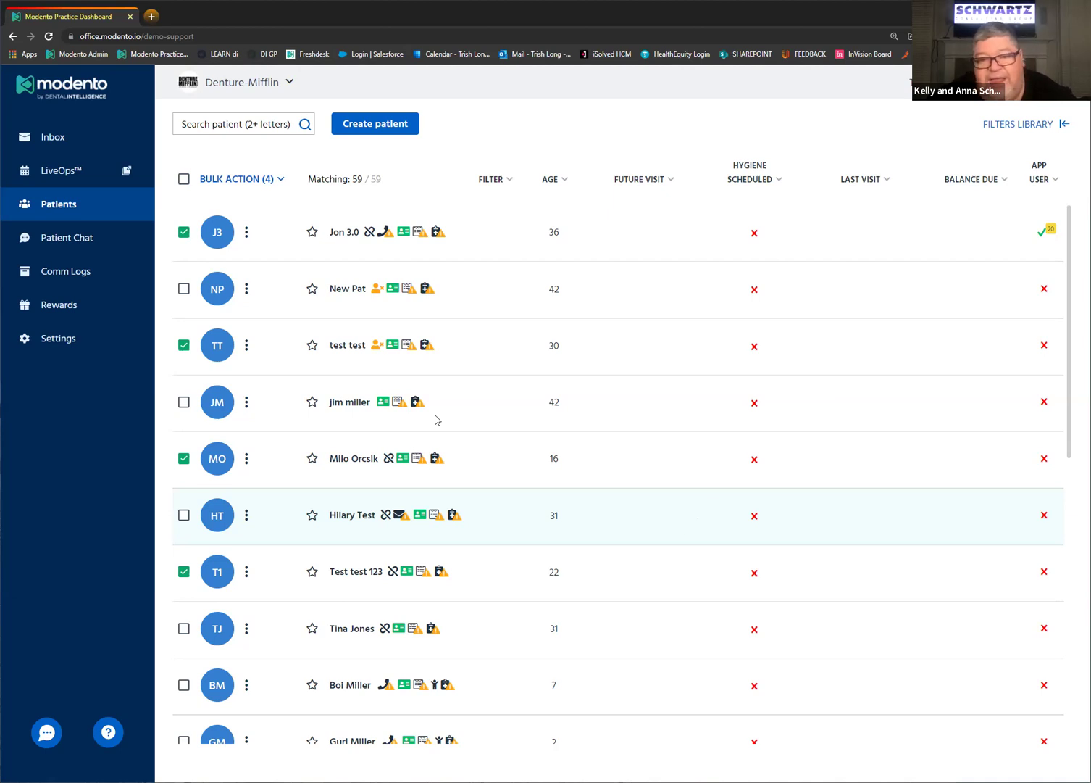
# Step: Deselect all four selected patients in the patient list
pyautogui.click(184, 232)
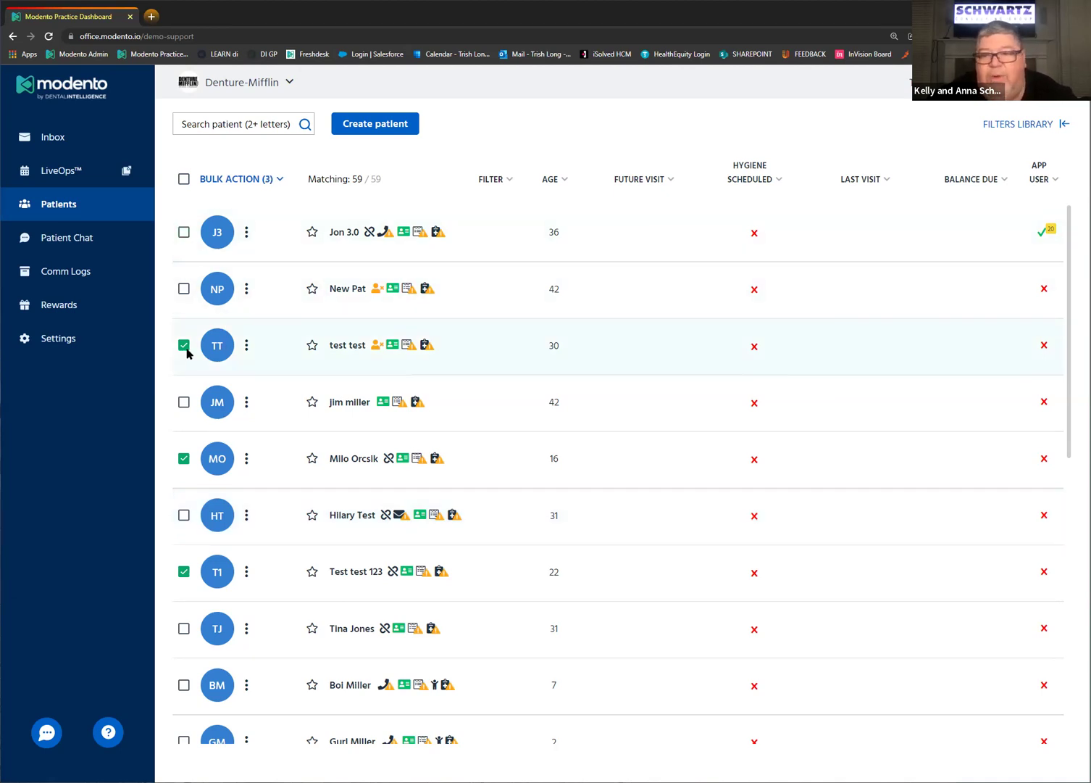
pyautogui.click(184, 345)
pyautogui.click(185, 458)
pyautogui.click(184, 572)
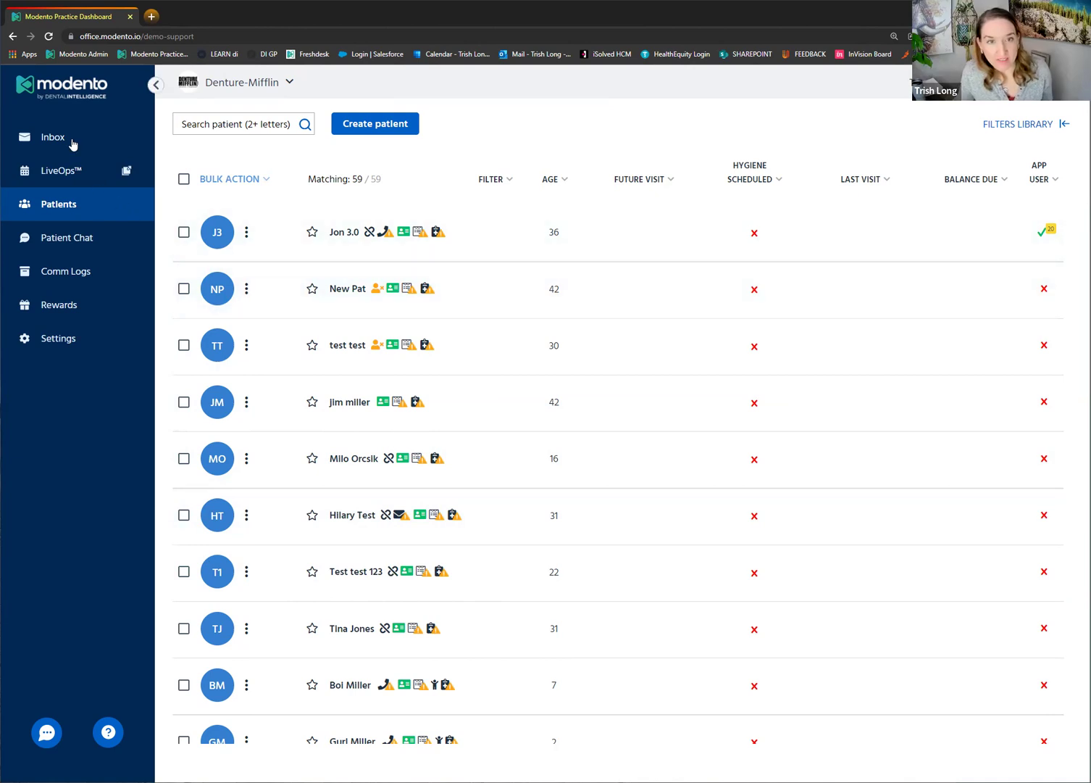
# Step: Return to the Inbox, open the team chat and view the member list for a new message
pyautogui.click(73, 144)
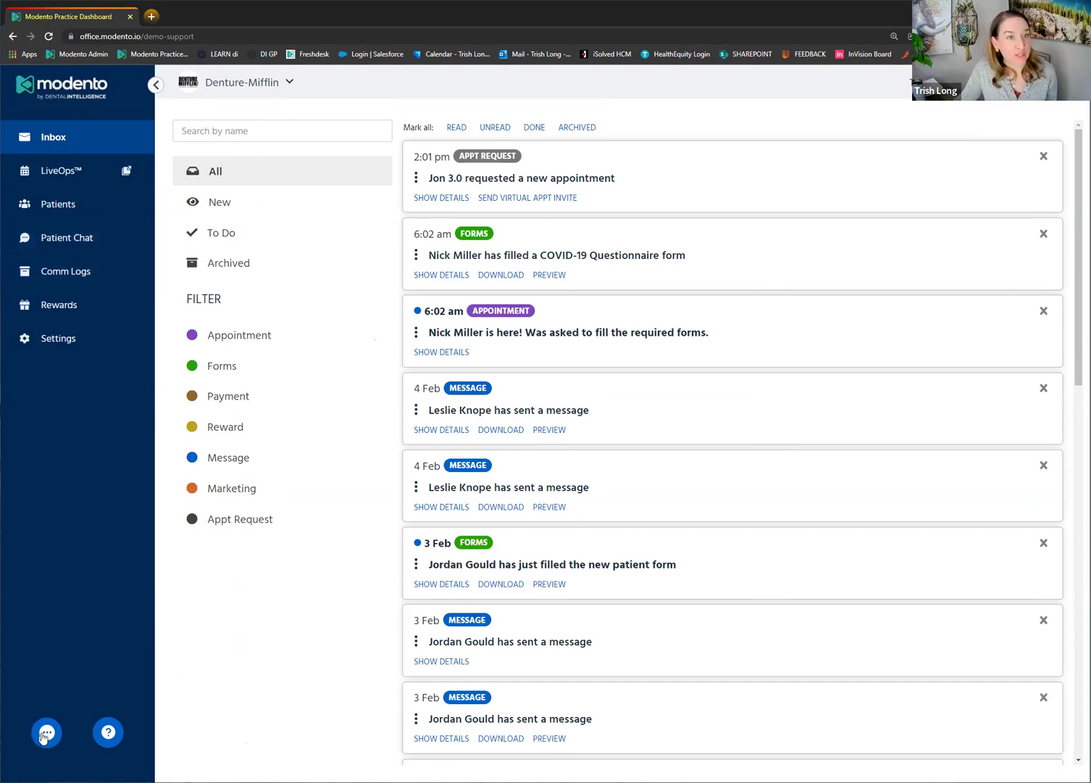
pyautogui.click(43, 735)
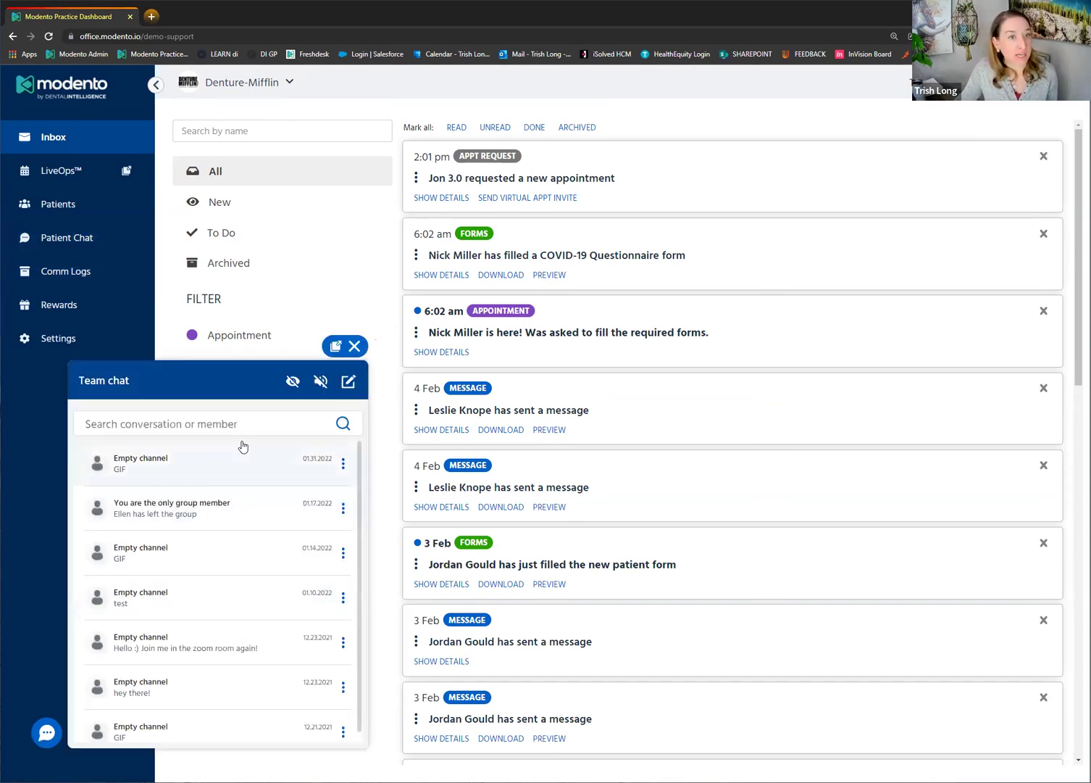
pyautogui.click(347, 380)
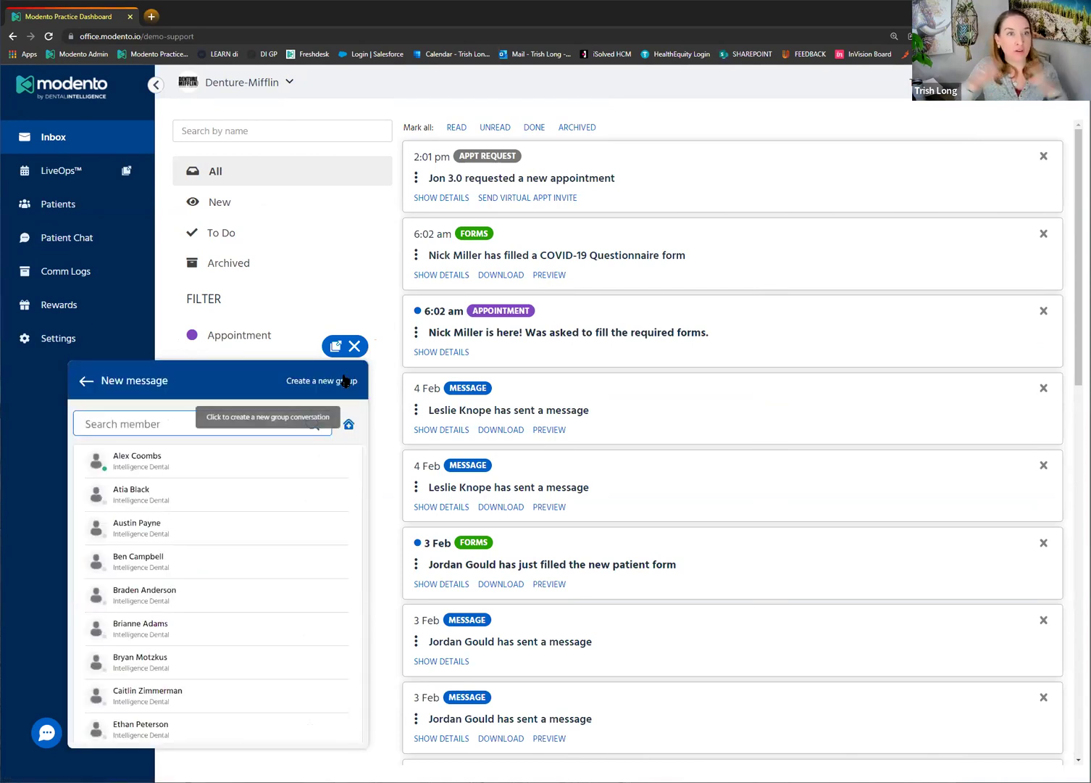